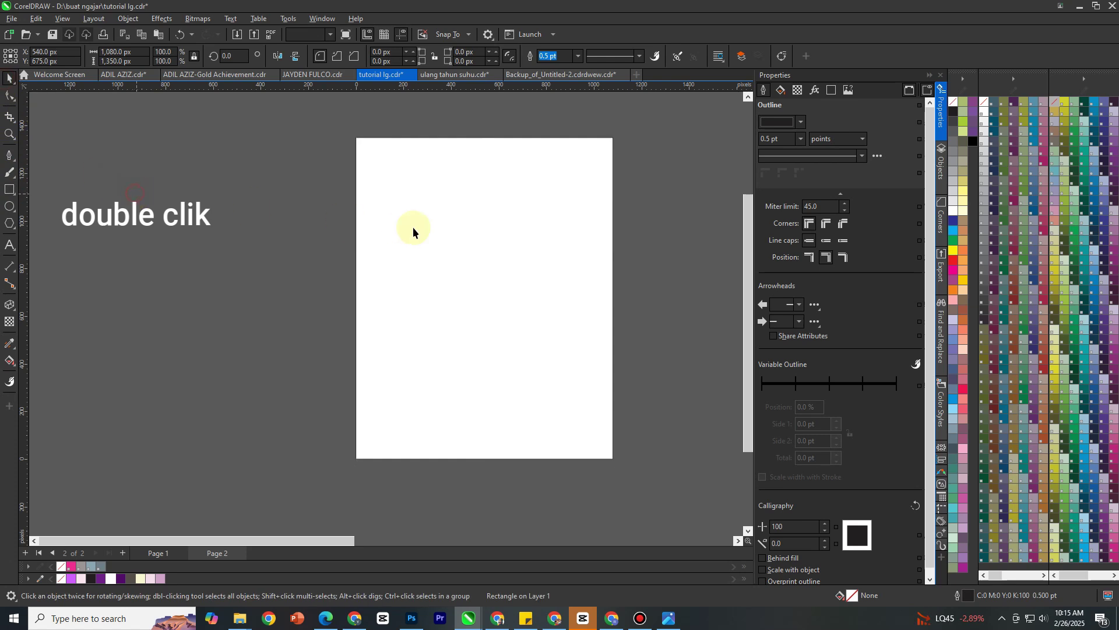
# Step: Apply a vertical linear fountain fill to the page-sized rectangle and colour its lower end with the document palette's mauve pink
pyautogui.click(418, 226)
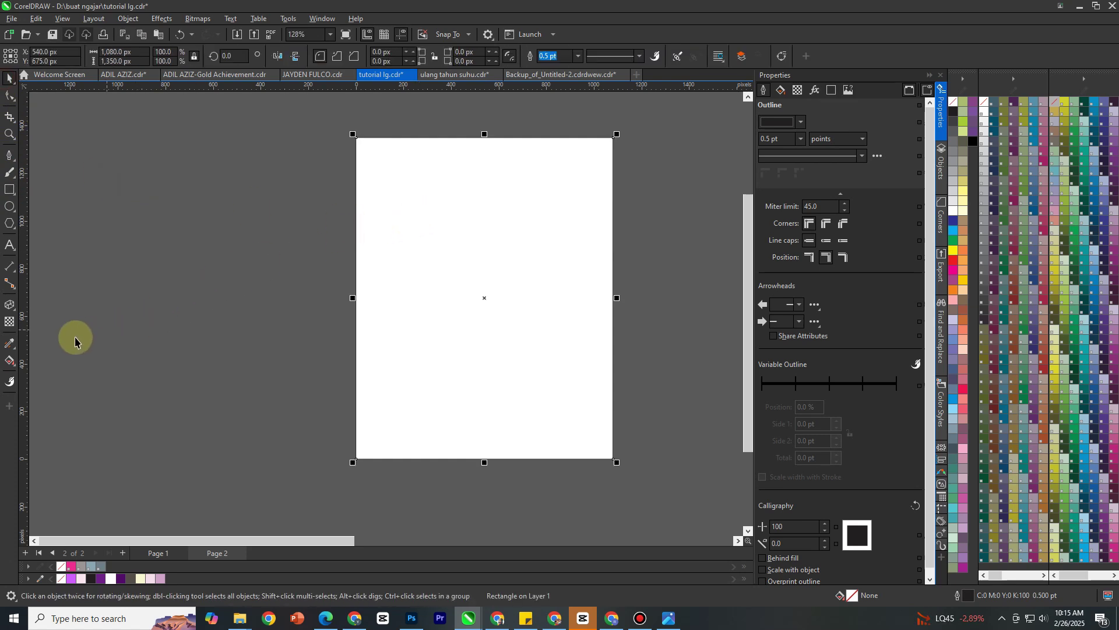
pyautogui.click(9, 362)
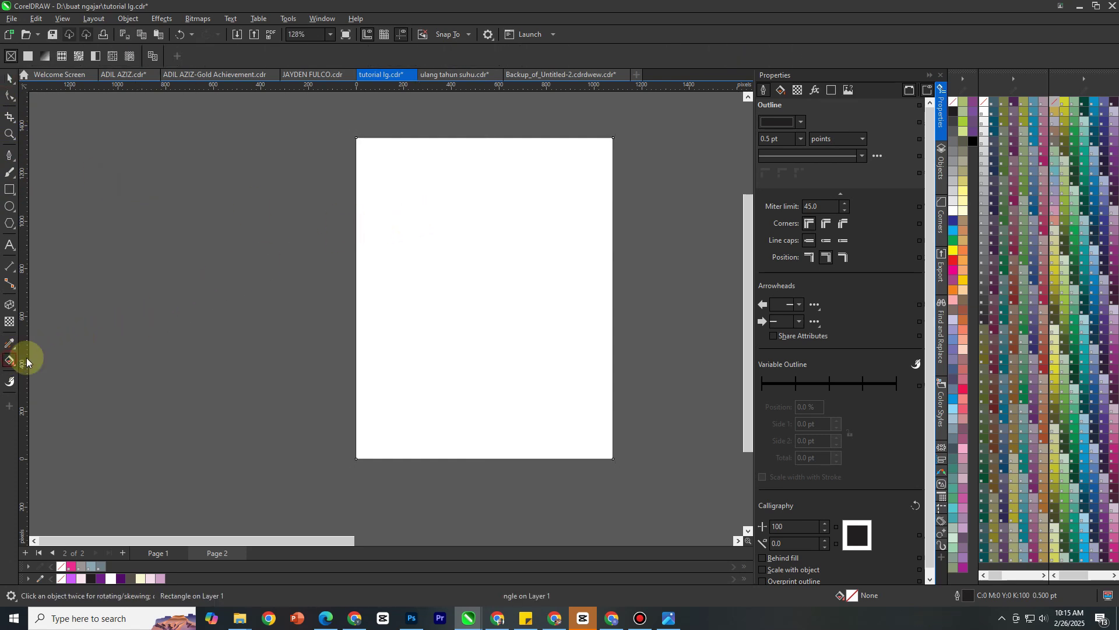
pyautogui.moveTo(478, 173); pyautogui.dragTo(478, 406)
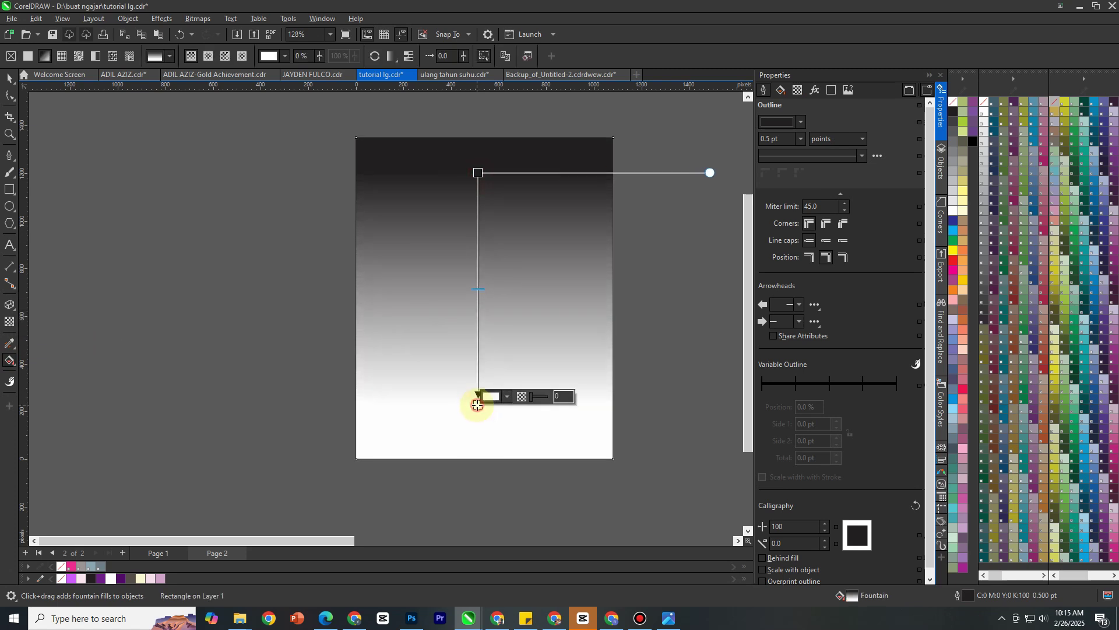
pyautogui.click(492, 397)
pyautogui.click(594, 568)
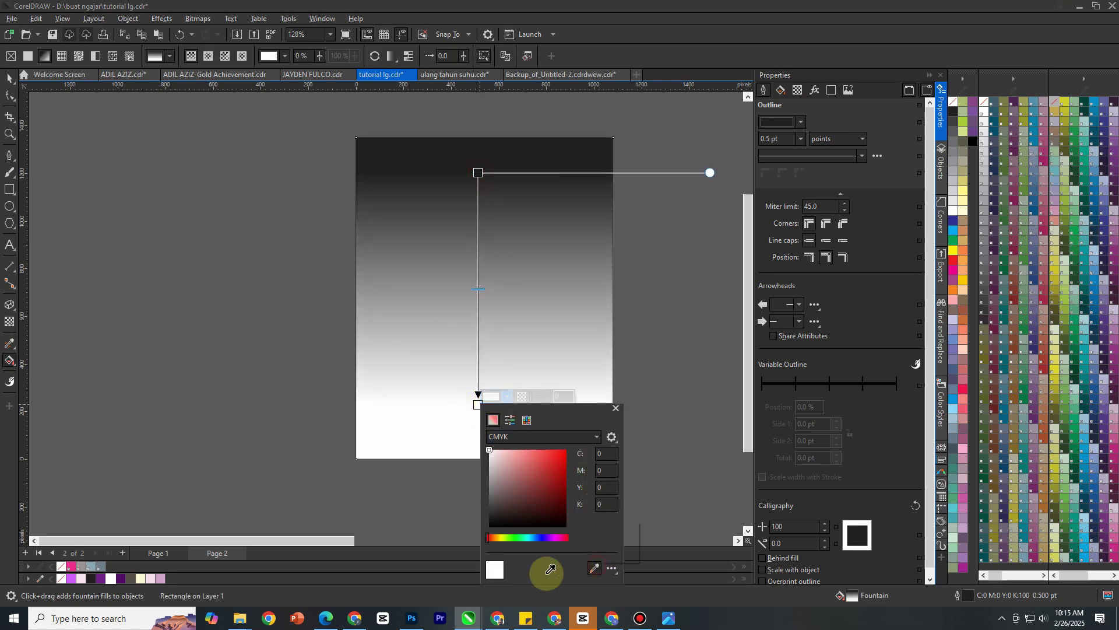
pyautogui.click(160, 578)
# Step: Colour the upper end of the rectangle's fountain fill with the document palette's pale pink
pyautogui.click(481, 178)
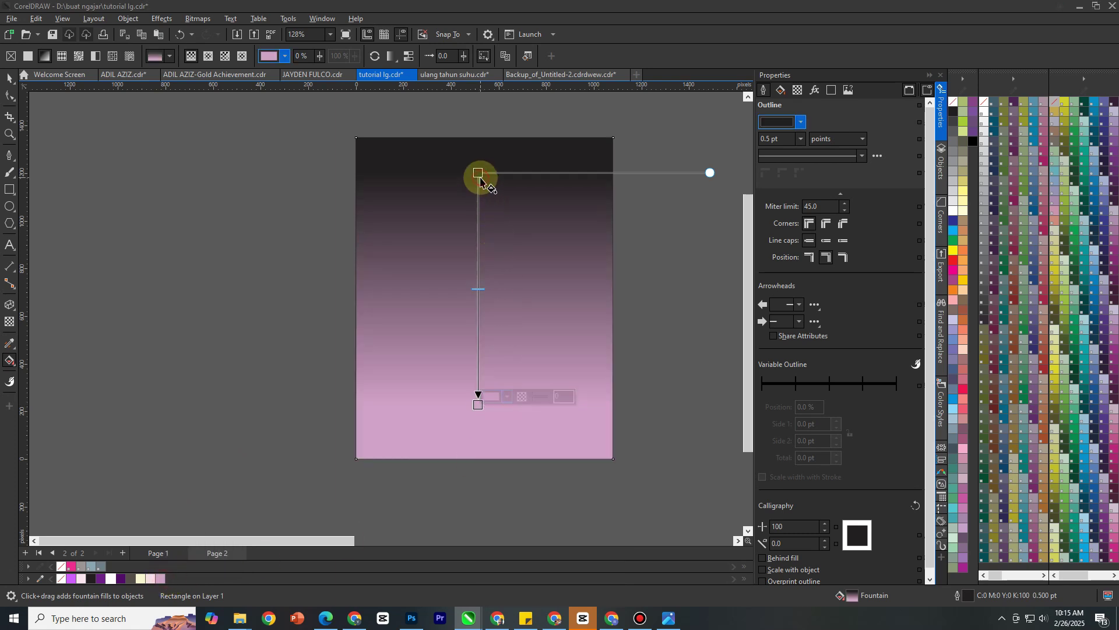
pyautogui.click(479, 174)
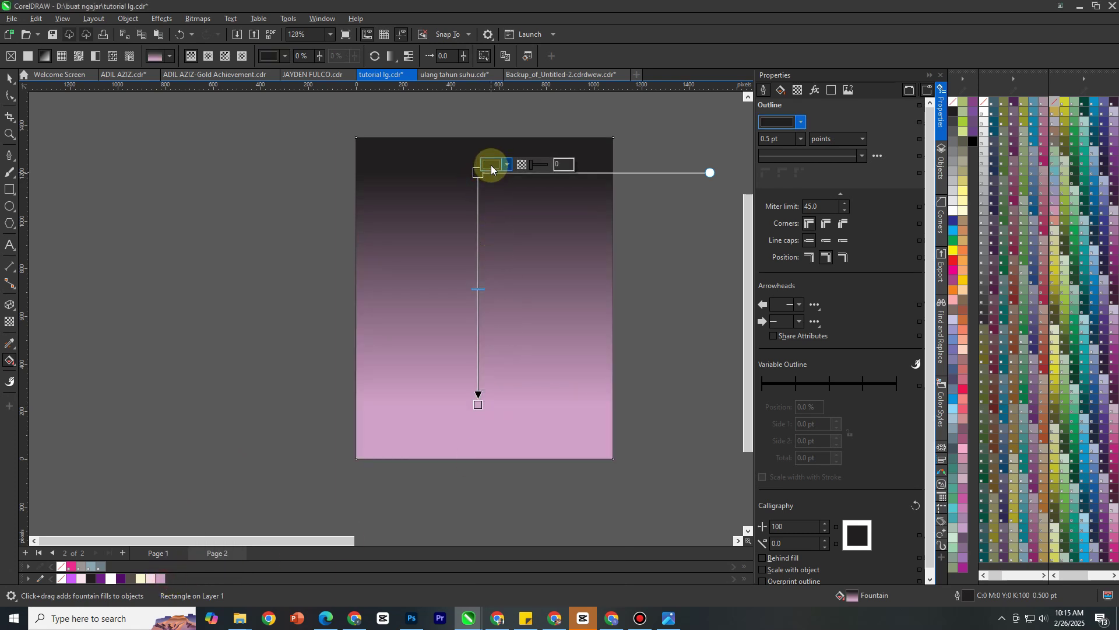
pyautogui.click(491, 170)
pyautogui.click(593, 336)
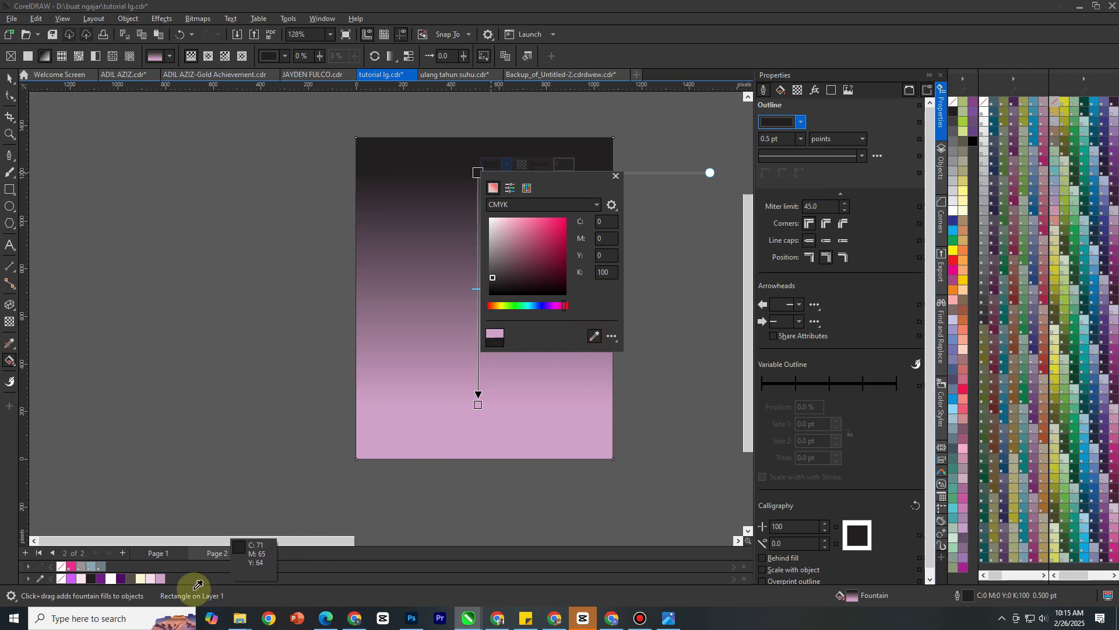
pyautogui.click(82, 578)
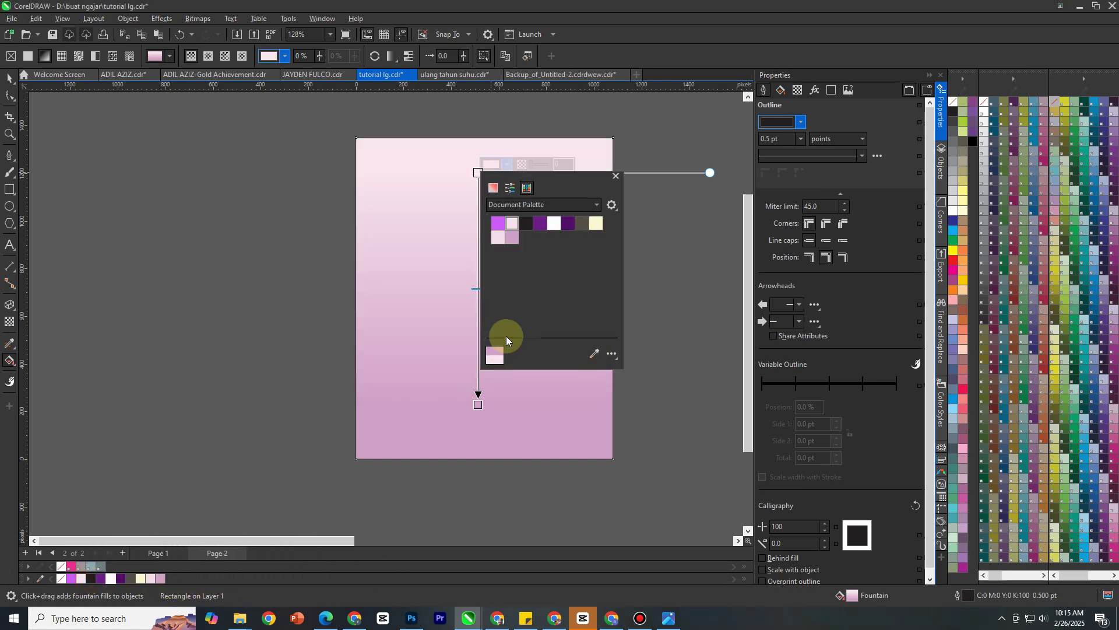
pyautogui.click(476, 319)
# Step: Add a pale pink node to the gradient at about 57% and stretch the gradient's lower end toward the bottom of the page
pyautogui.moveTo(481, 289); pyautogui.dragTo(481, 298)
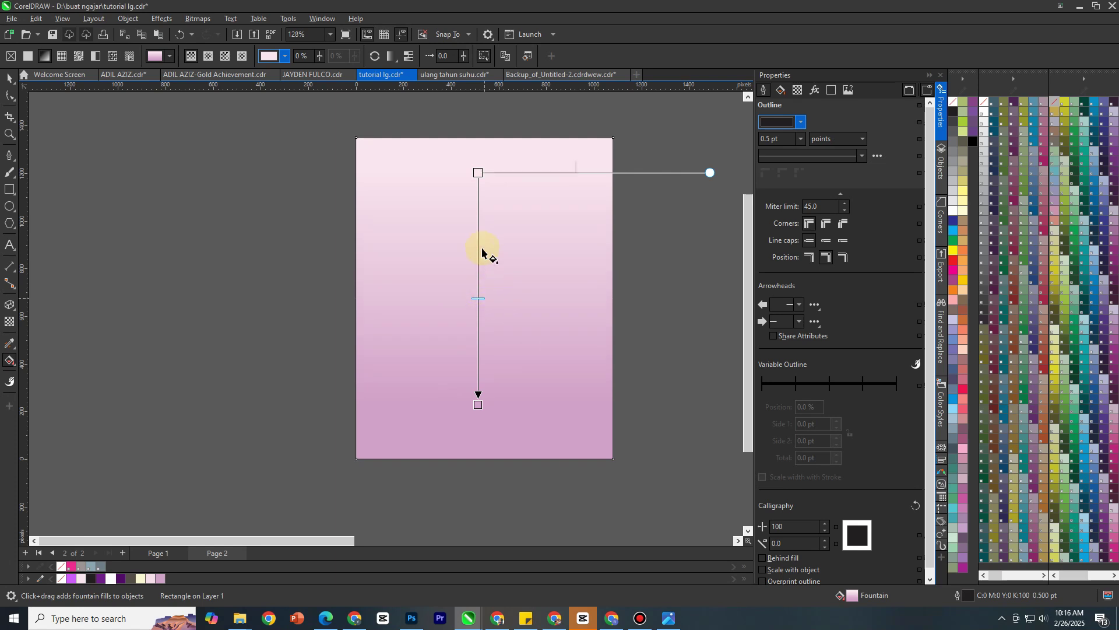
pyautogui.doubleClick(478, 210)
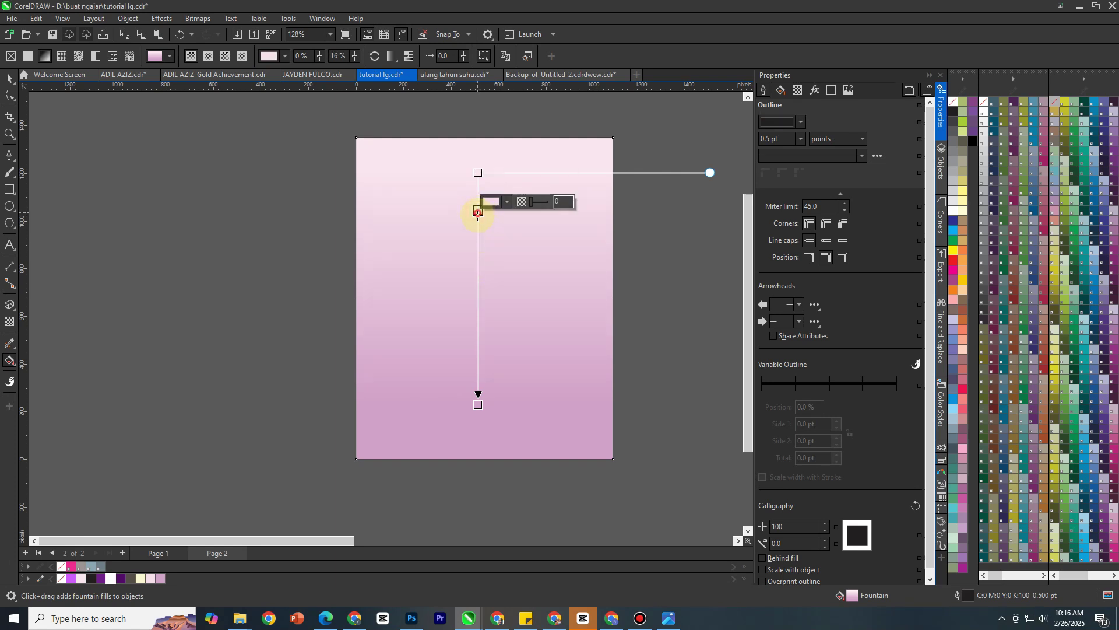
pyautogui.moveTo(478, 211); pyautogui.dragTo(477, 297)
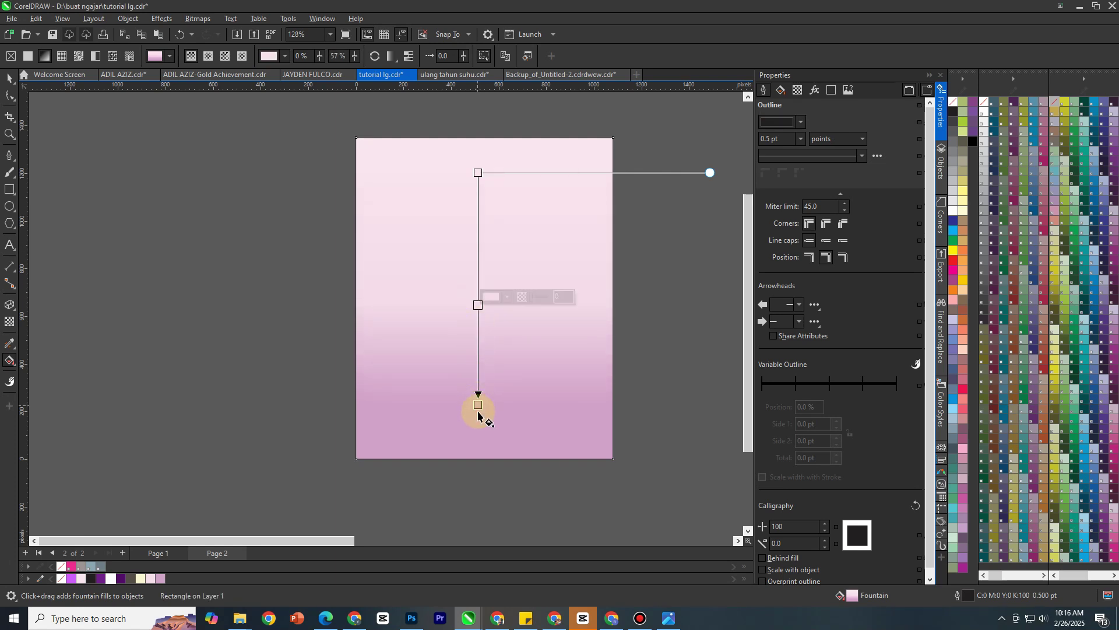
pyautogui.moveTo(478, 406); pyautogui.dragTo(477, 425)
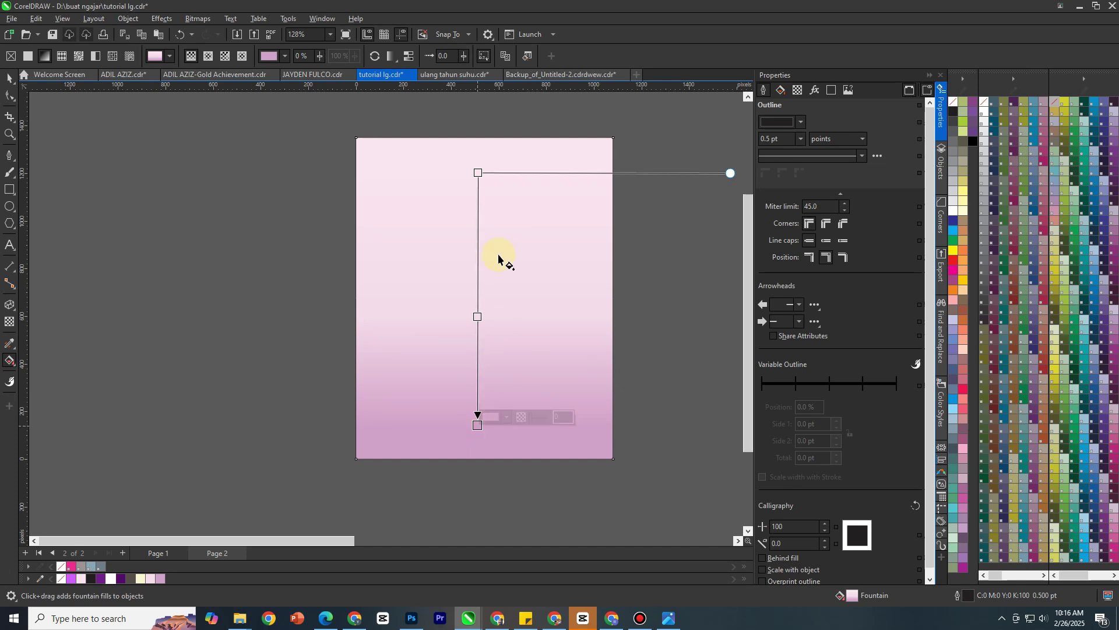
pyautogui.moveTo(479, 169); pyautogui.dragTo(479, 169)
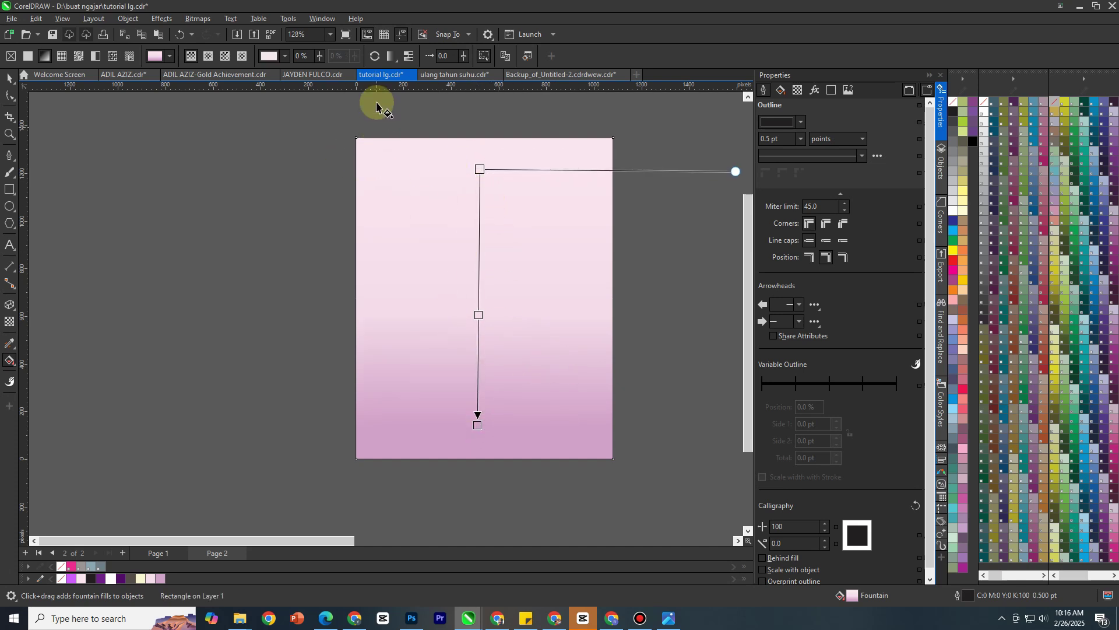
# Step: Change the gradient to elliptical, reverse it, and move its centre up and enlarge it so mauve remains around the lower edges
pyautogui.click(211, 56)
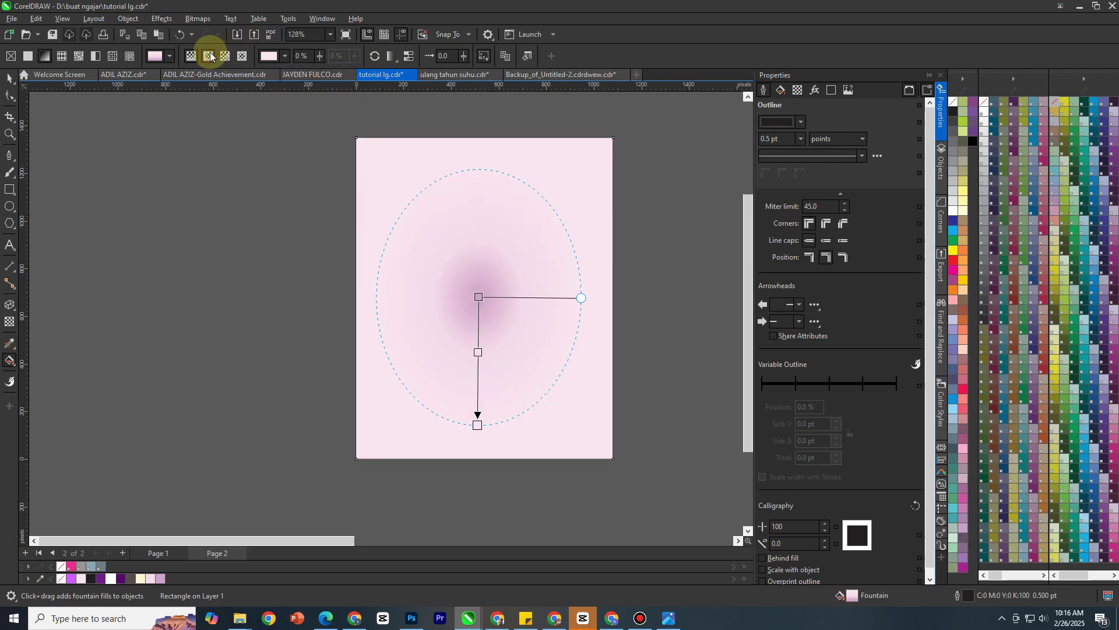
pyautogui.click(375, 56)
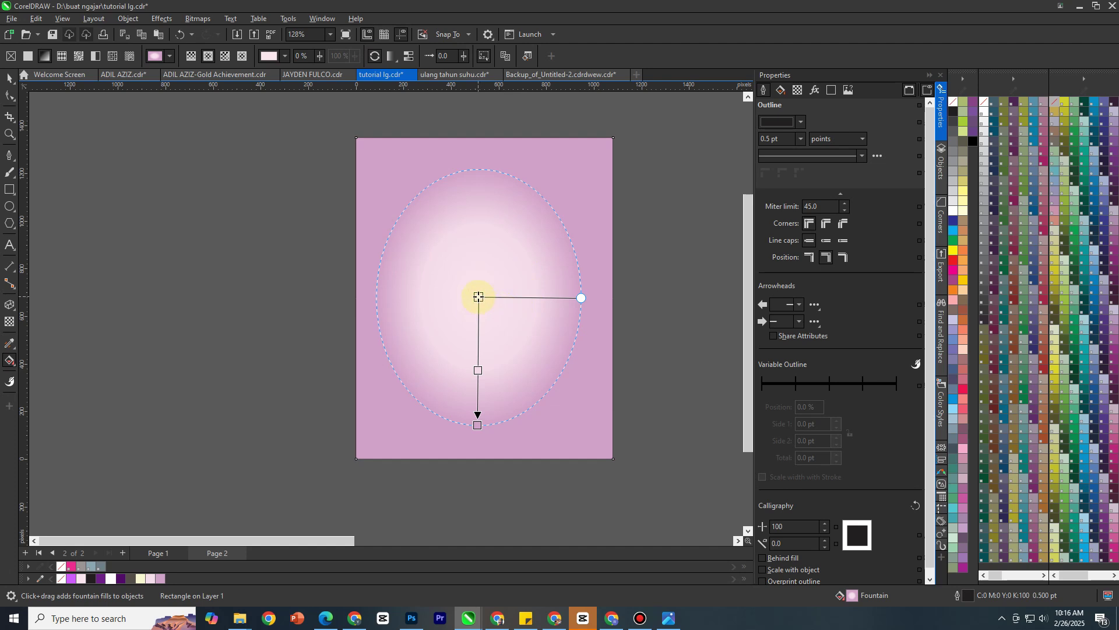
pyautogui.moveTo(479, 297); pyautogui.dragTo(479, 237)
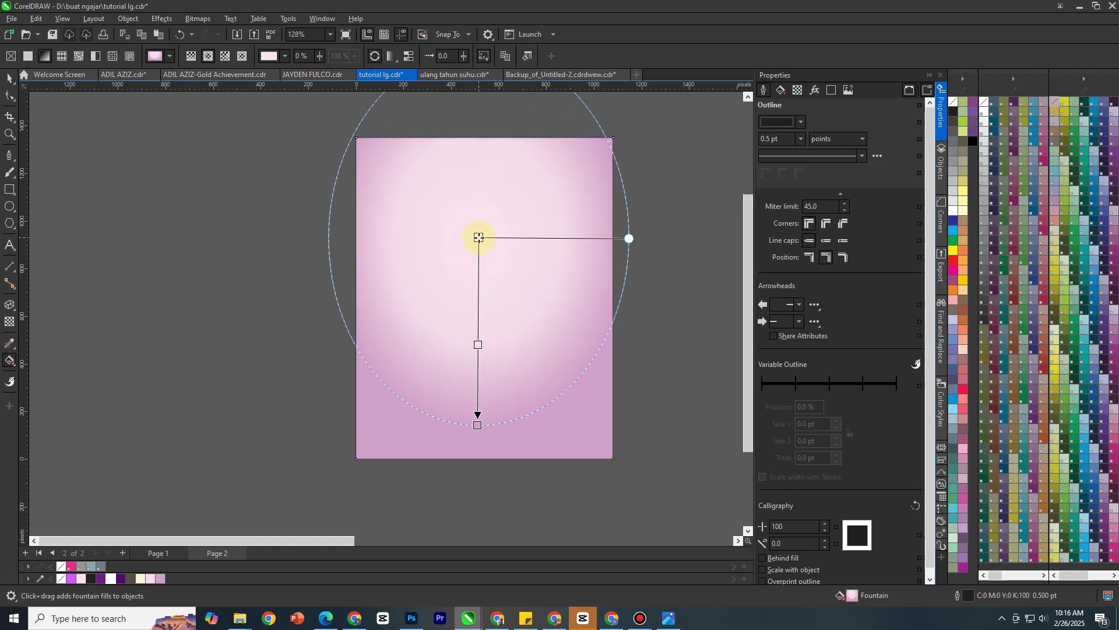
pyautogui.moveTo(476, 425); pyautogui.dragTo(481, 458)
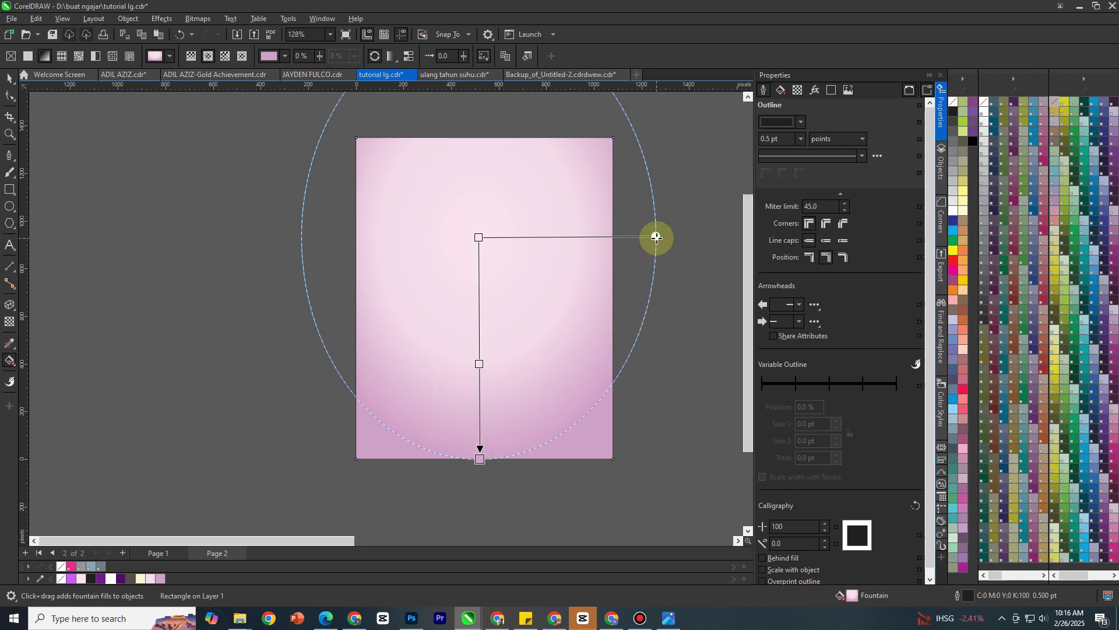
pyautogui.moveTo(658, 238); pyautogui.dragTo(646, 237)
pyautogui.moveTo(480, 459); pyautogui.dragTo(479, 469)
pyautogui.click(10, 78)
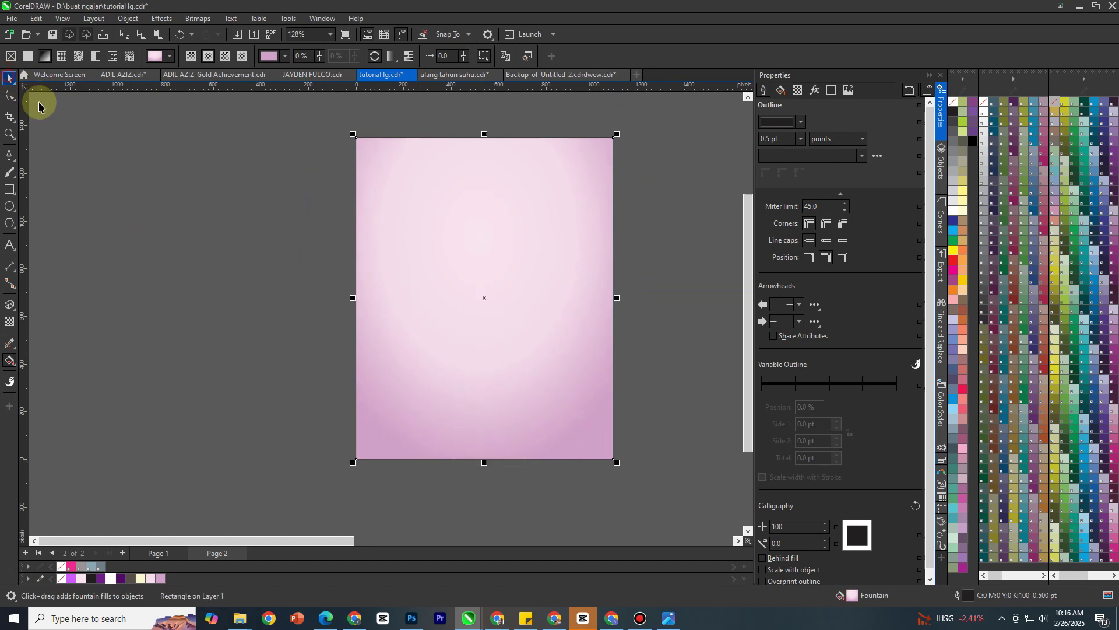
pyautogui.click(183, 187)
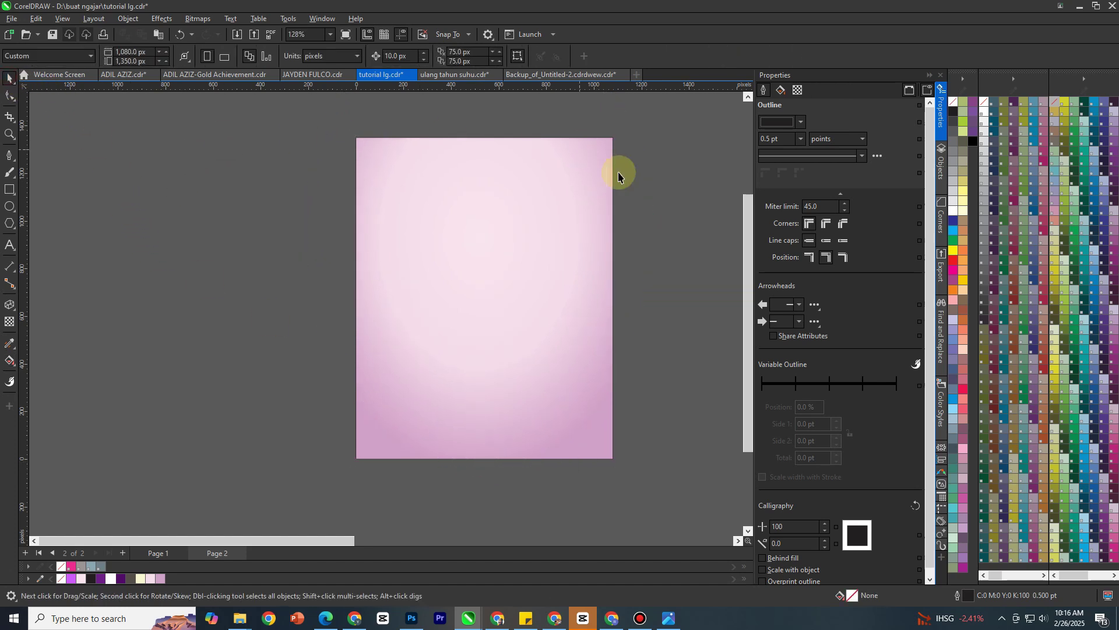
# Step: Set the background rectangle's outline width to None
pyautogui.click(505, 214)
pyautogui.click(577, 56)
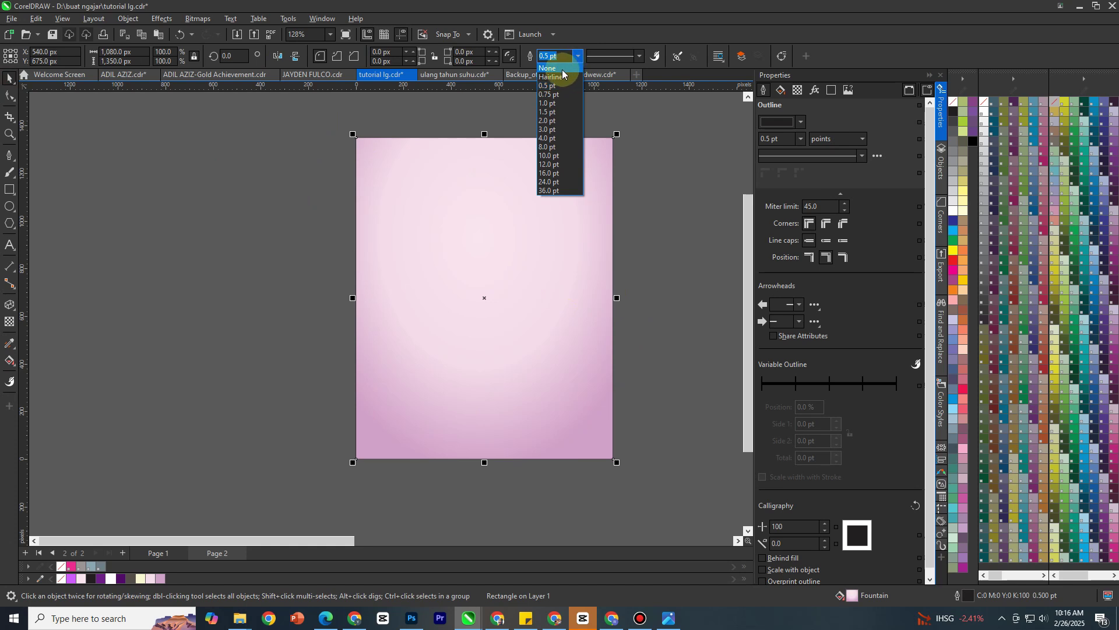
pyautogui.click(562, 69)
pyautogui.click(692, 200)
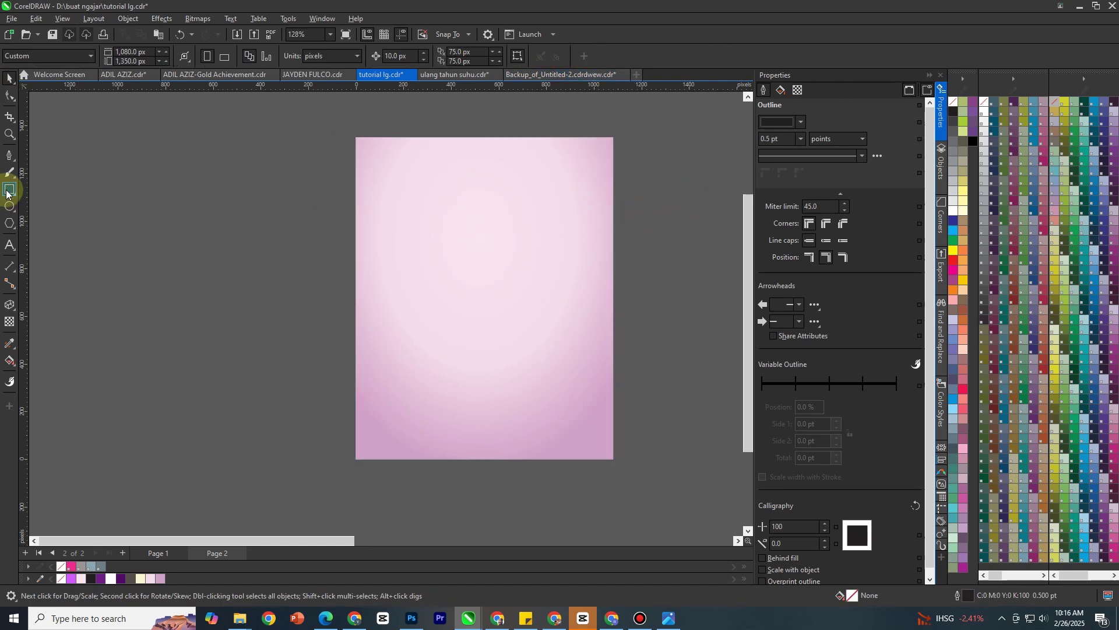
# Step: Draw an open six-node zigzag path, about 1160 by 992 px, from beyond the page's right edge to below its lower-left corner
pyautogui.click(9, 155)
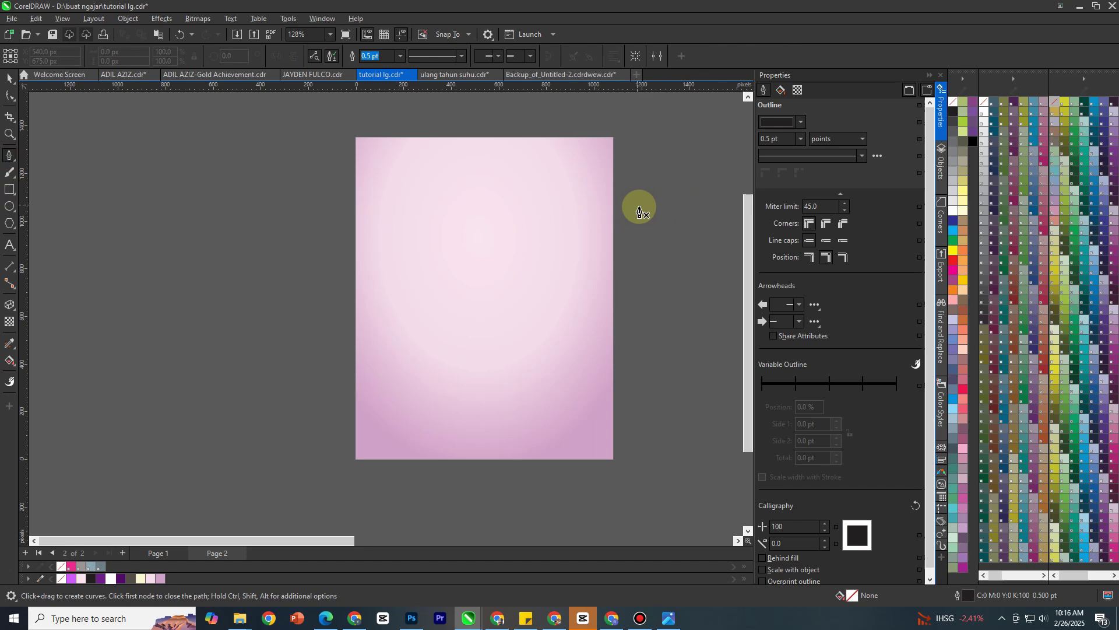
pyautogui.click(633, 239)
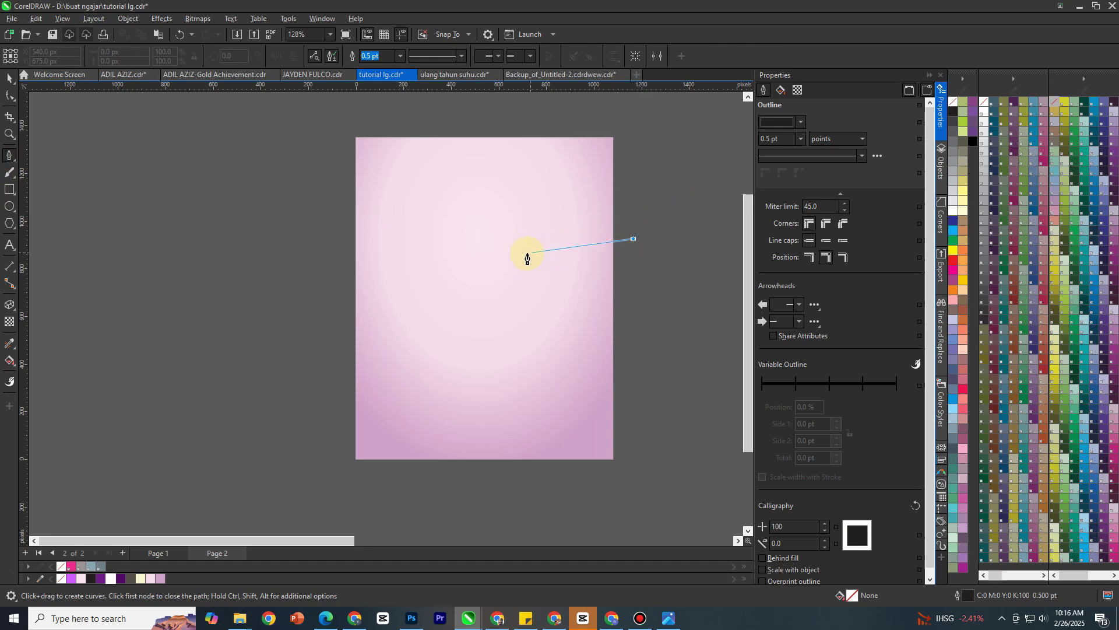
pyautogui.click(493, 245)
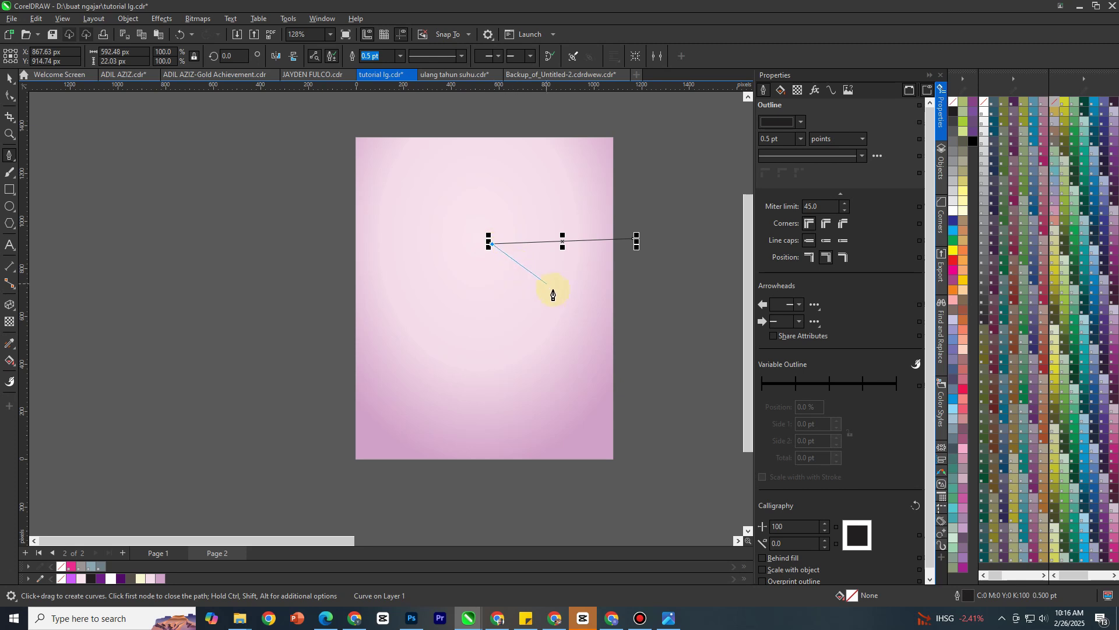
pyautogui.click(585, 314)
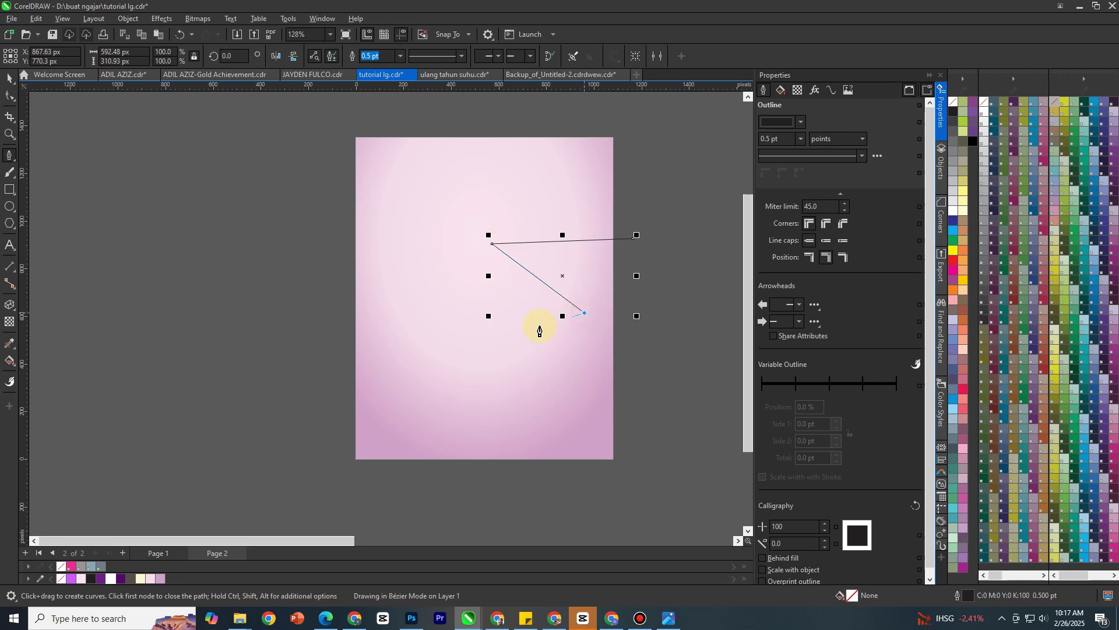
pyautogui.click(397, 373)
pyautogui.click(574, 389)
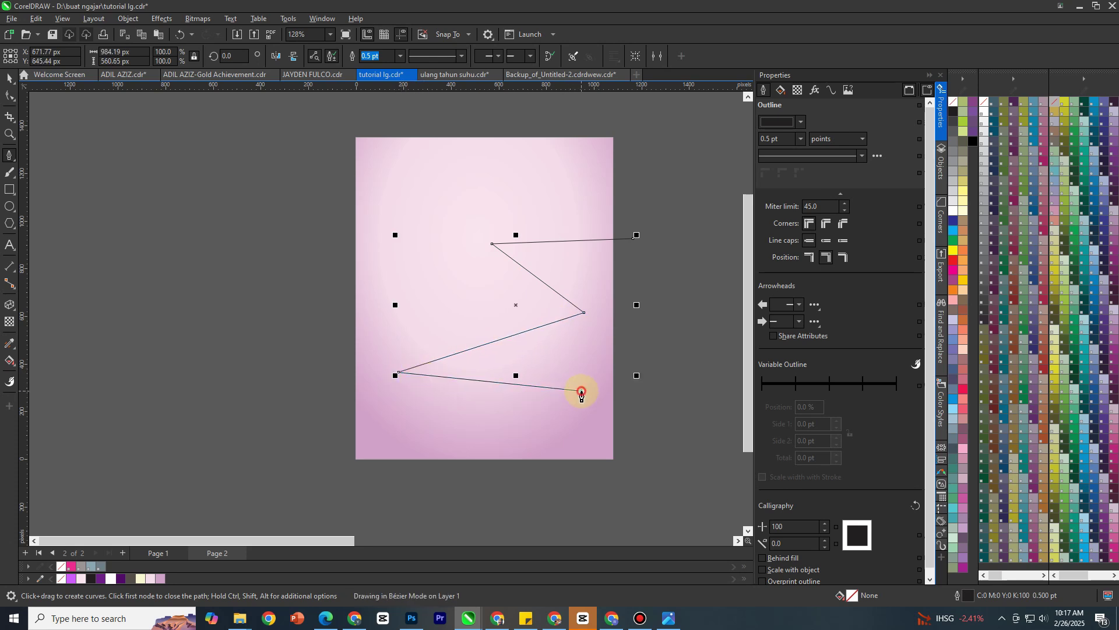
pyautogui.click(357, 478)
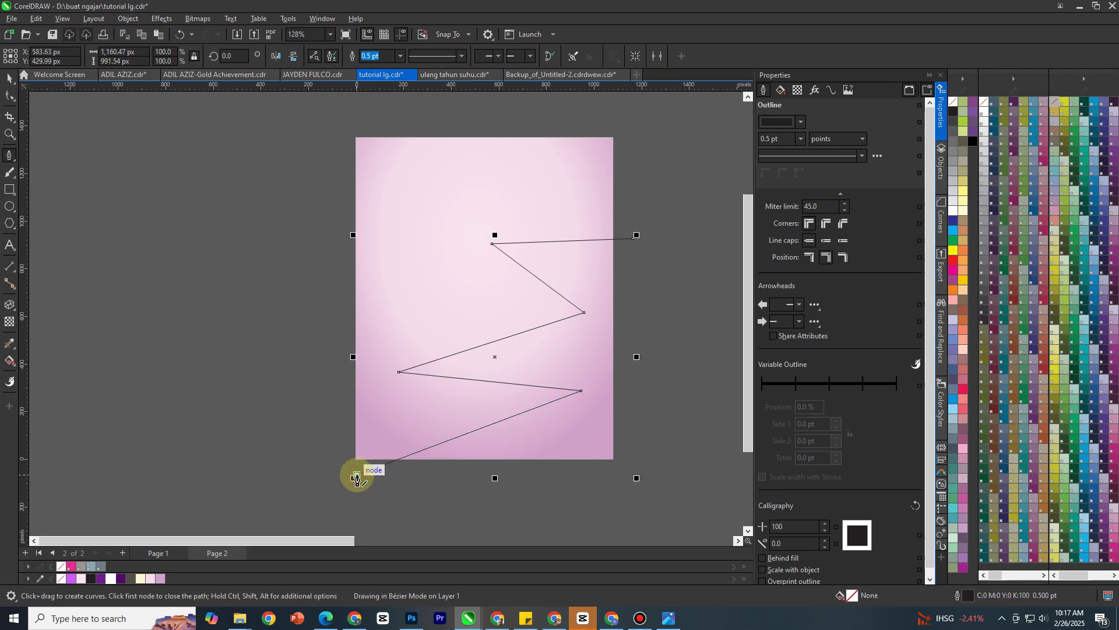
pyautogui.press('Escape')
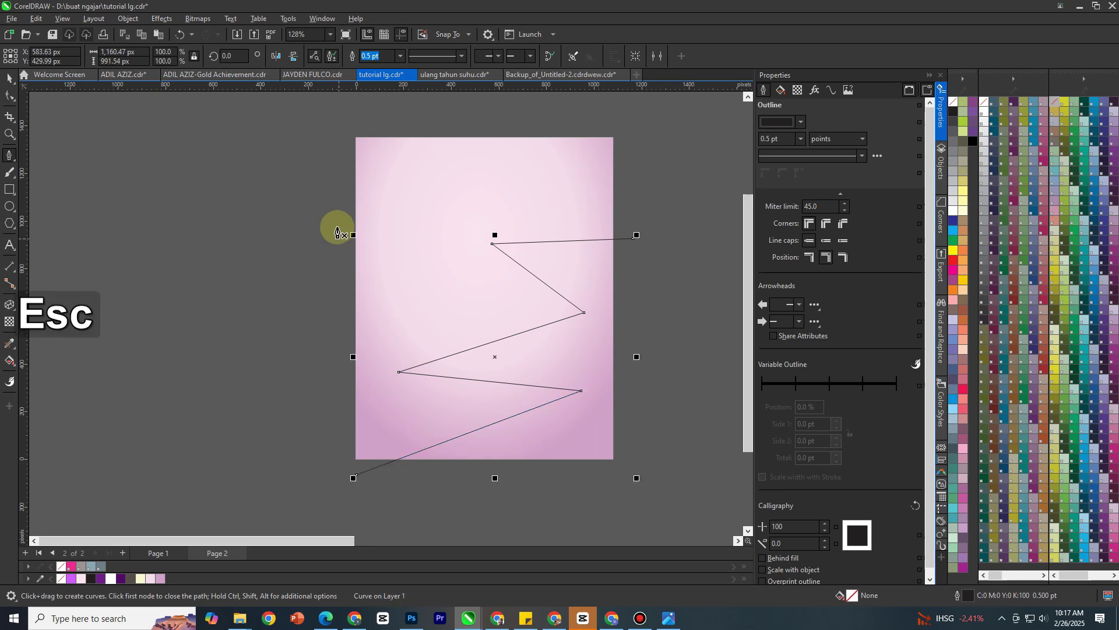
# Step: Move the whole zigzag path about 40 px to the left
pyautogui.click(10, 77)
pyautogui.moveTo(498, 245); pyautogui.dragTo(486, 245)
pyautogui.click(684, 270)
pyautogui.click(568, 313)
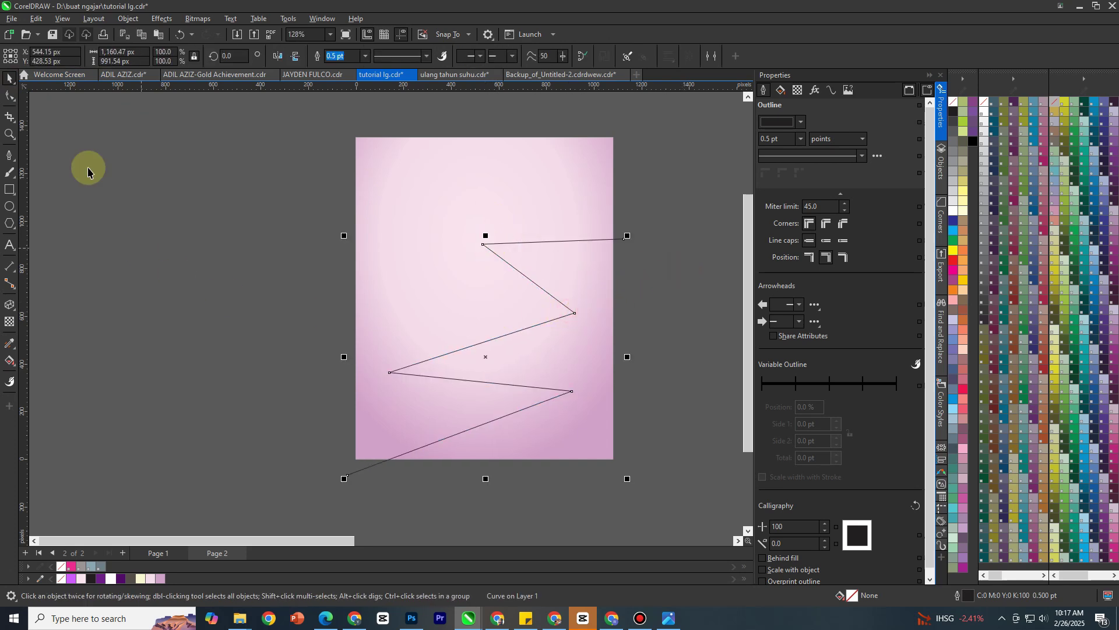
# Step: Reshape the zigzag by moving its two right corners outward, lowering its upper-left corner and raising its upper end point
pyautogui.click(10, 96)
pyautogui.moveTo(575, 313); pyautogui.dragTo(585, 313)
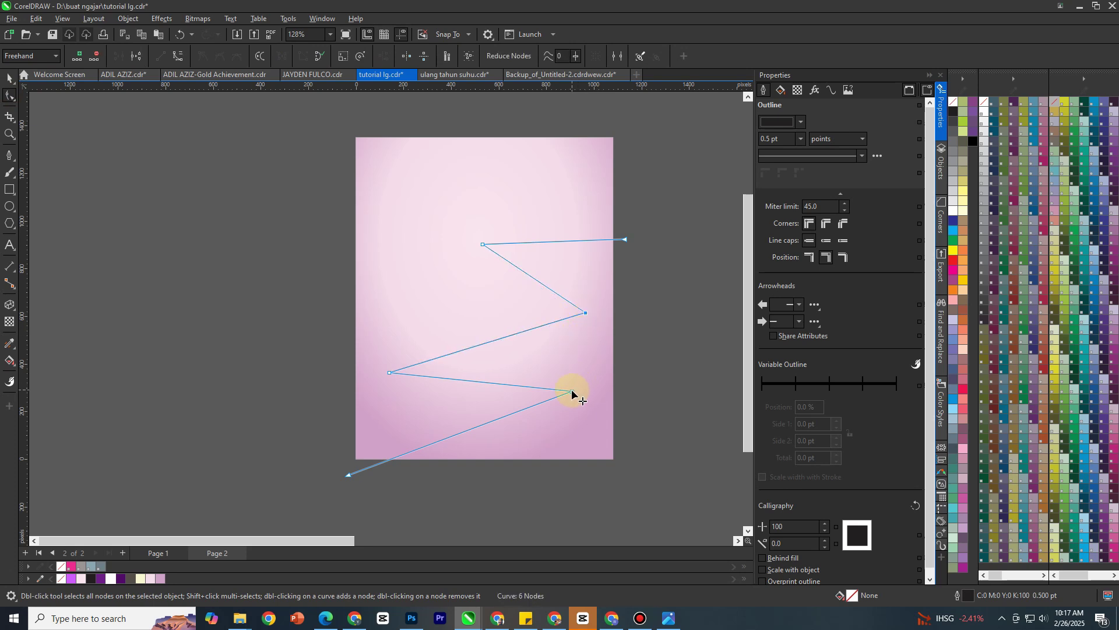
pyautogui.moveTo(572, 391); pyautogui.dragTo(576, 399)
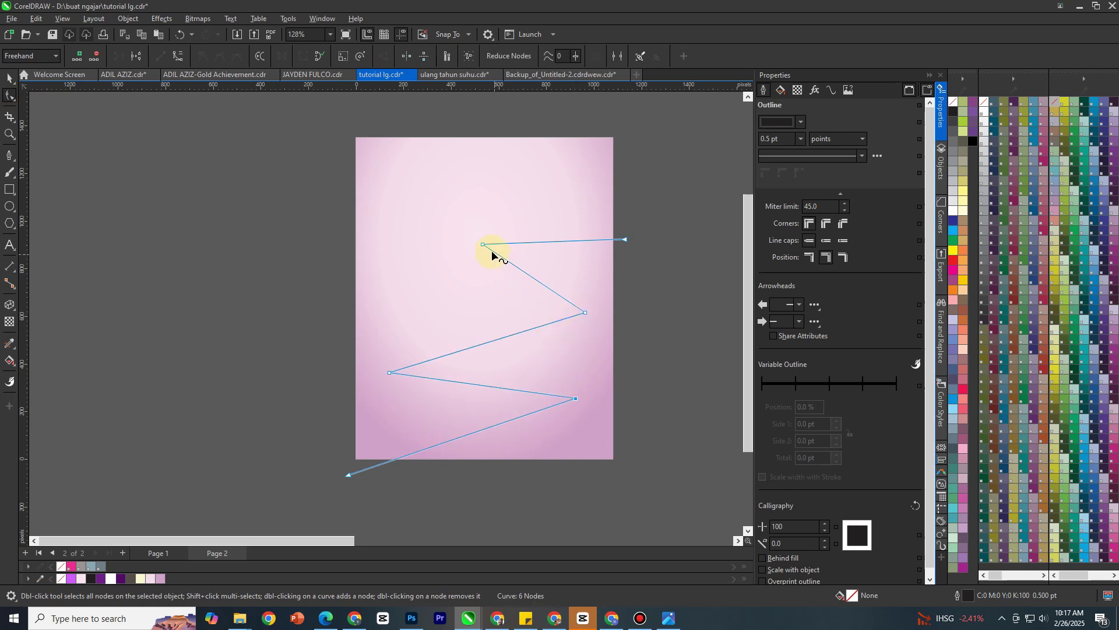
pyautogui.moveTo(484, 247); pyautogui.dragTo(483, 254)
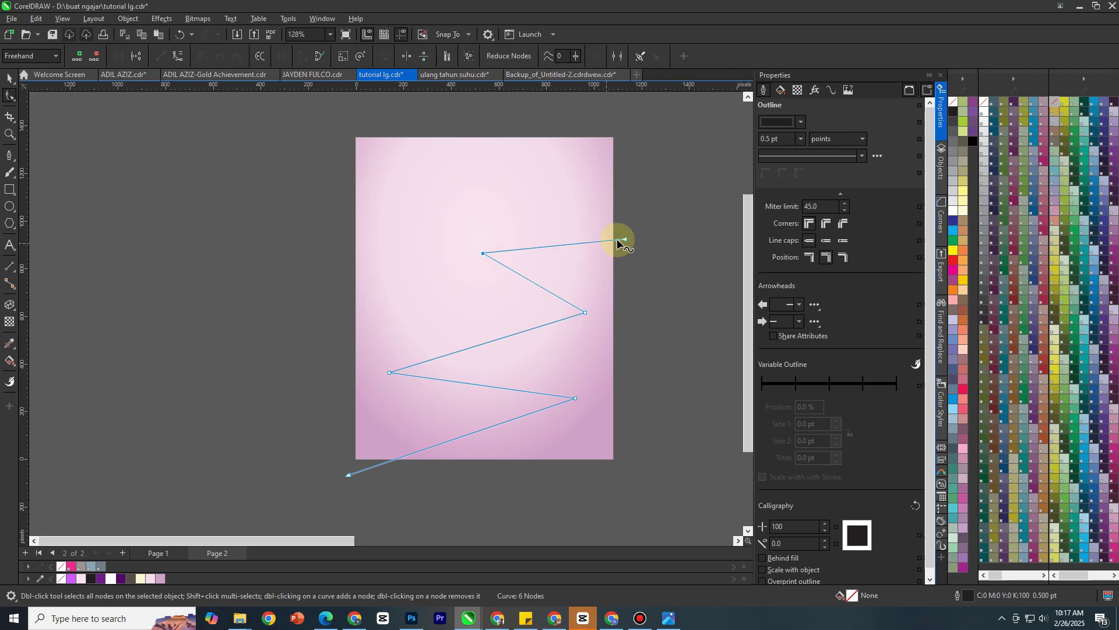
pyautogui.moveTo(624, 240); pyautogui.dragTo(630, 233)
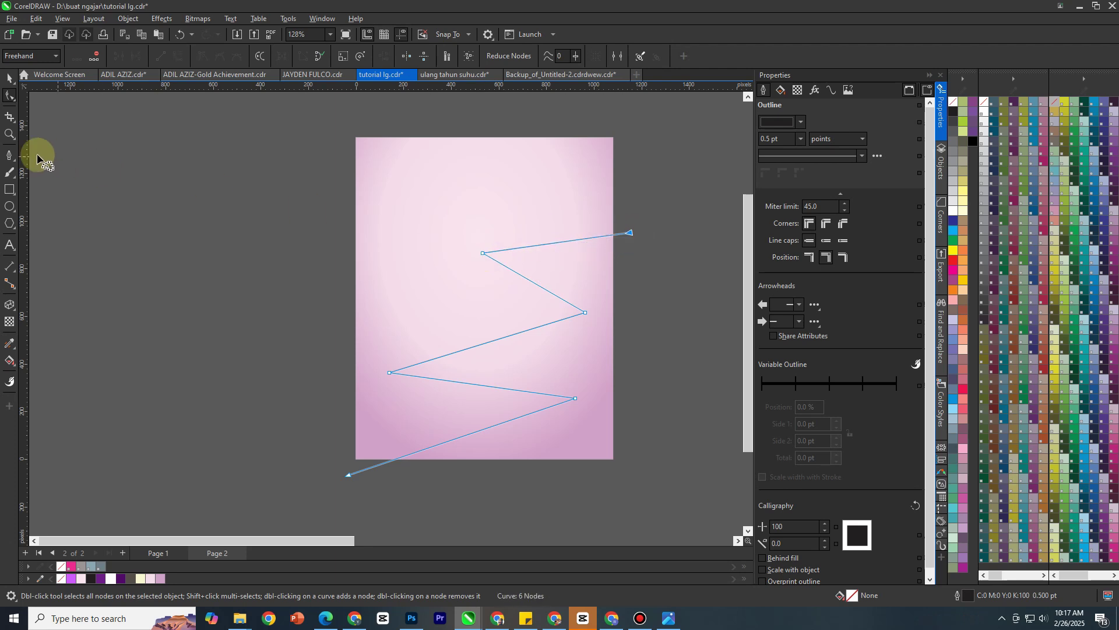
# Step: Convert all segments of the zigzag path to curves and make its corner nodes smooth
pyautogui.click(9, 78)
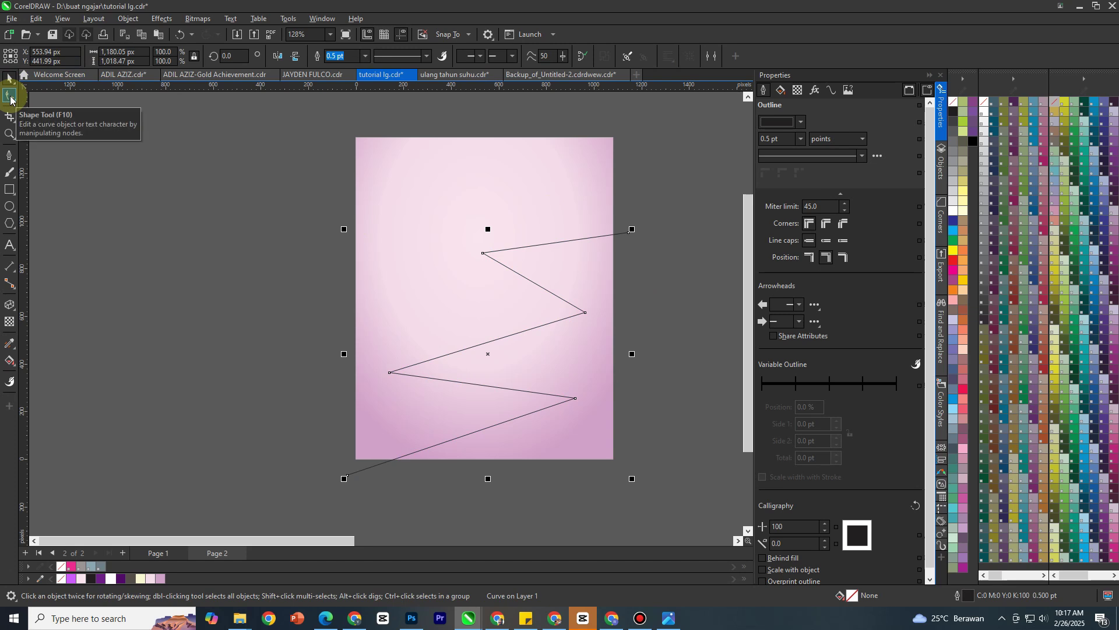
pyautogui.click(10, 97)
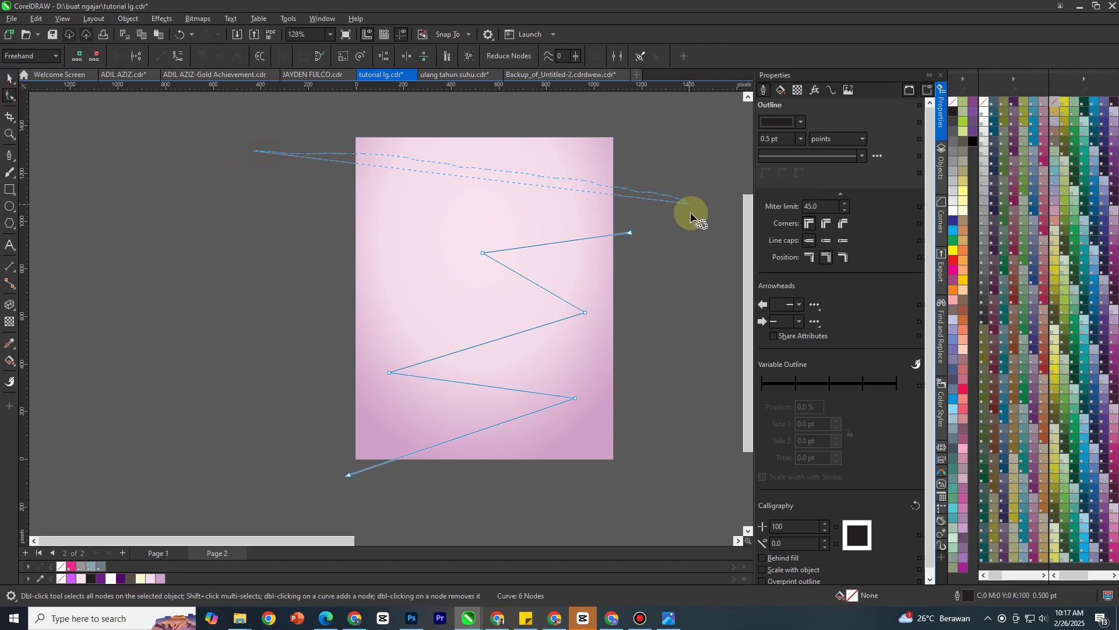
pyautogui.moveTo(690, 212)
pyautogui.mouseDown()
pyautogui.moveTo(688, 372)
pyautogui.moveTo(603, 486)
pyautogui.moveTo(435, 520)
pyautogui.moveTo(291, 514)
pyautogui.mouseUp()
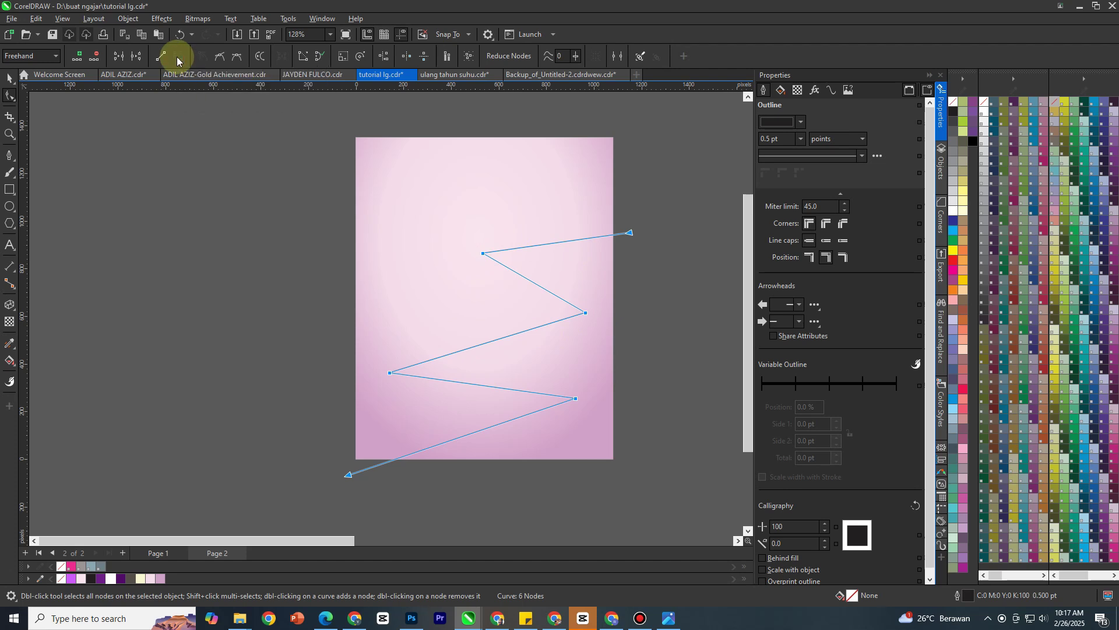
pyautogui.click(217, 59)
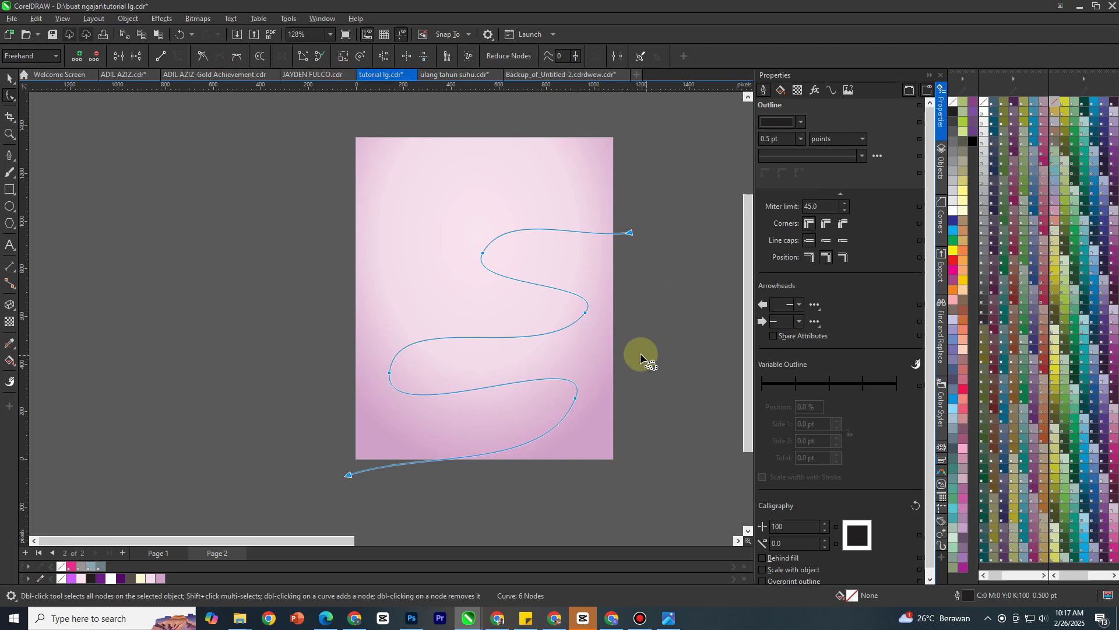
pyautogui.scroll(1, 514, 265)
pyautogui.scroll(1, 488, 261)
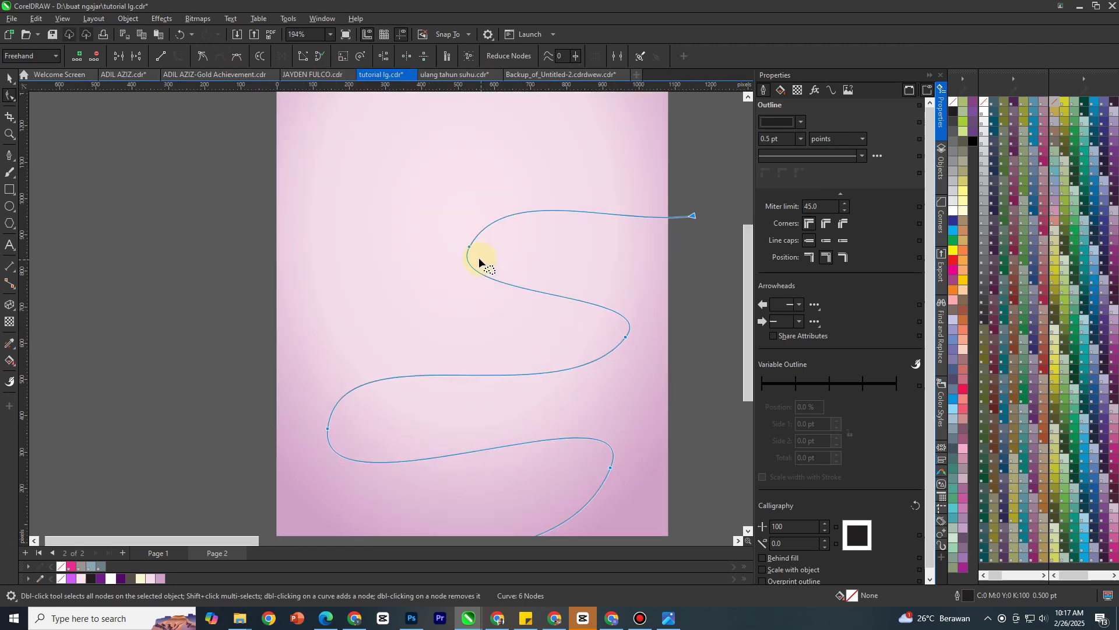
pyautogui.click(11, 78)
pyautogui.click(93, 168)
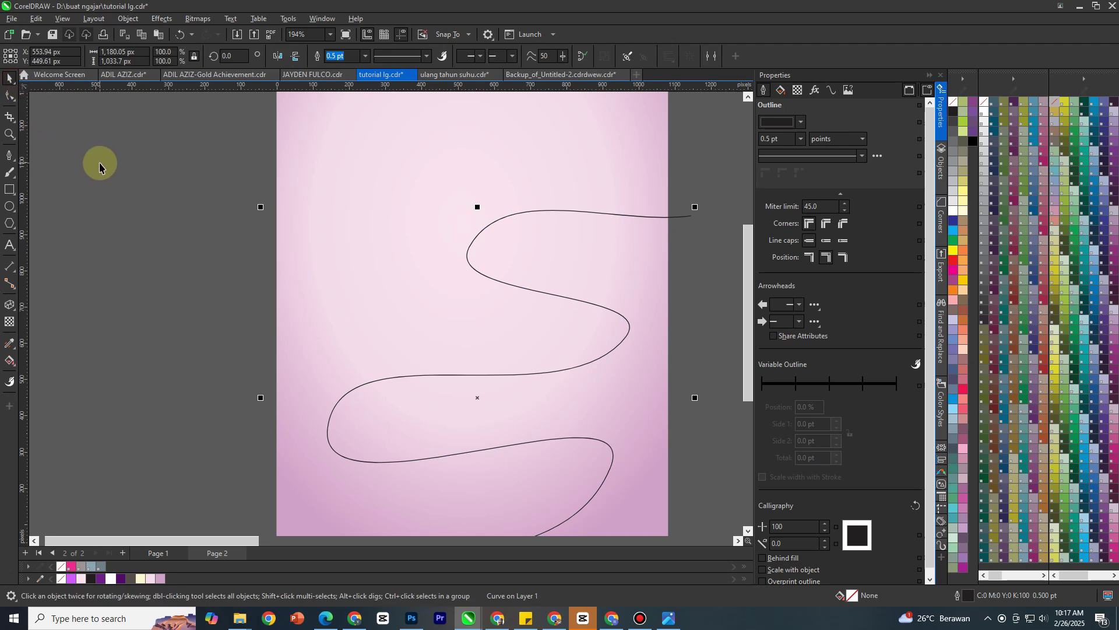
# Step: Round the curve's two upper bends by rotating their lower direction handles to point straight down
pyautogui.click(10, 95)
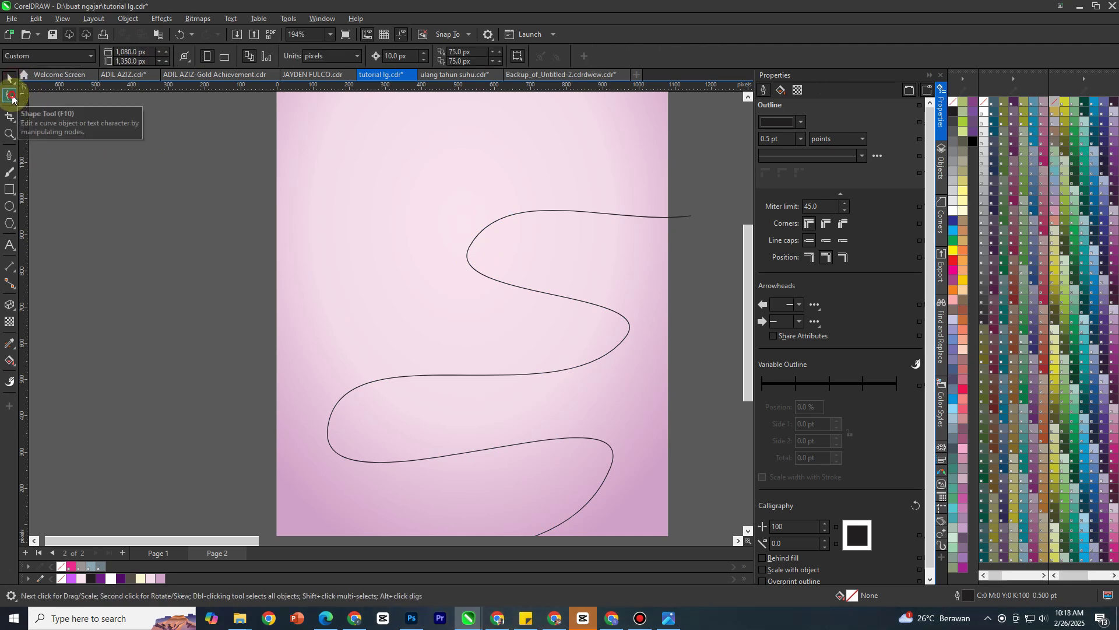
pyautogui.click(468, 251)
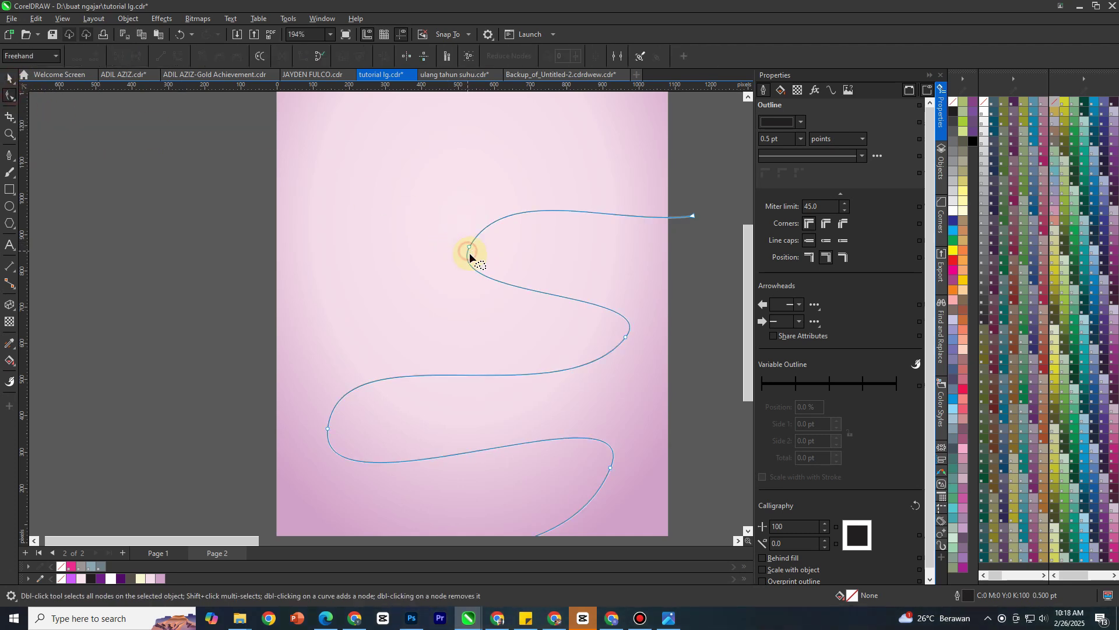
pyautogui.click(470, 249)
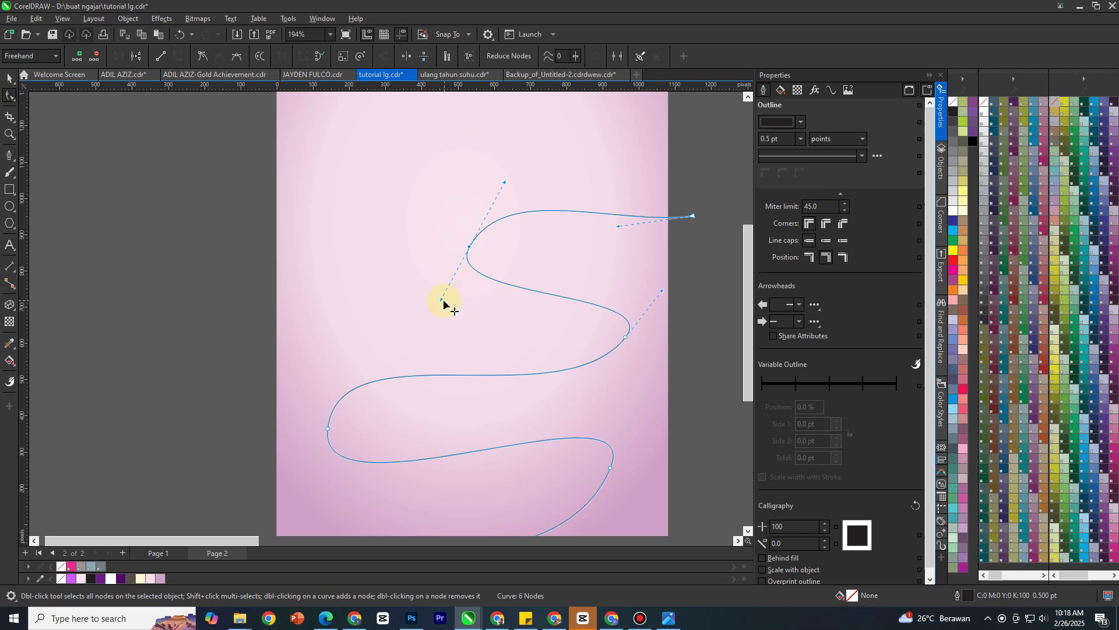
pyautogui.moveTo(443, 300); pyautogui.dragTo(470, 307)
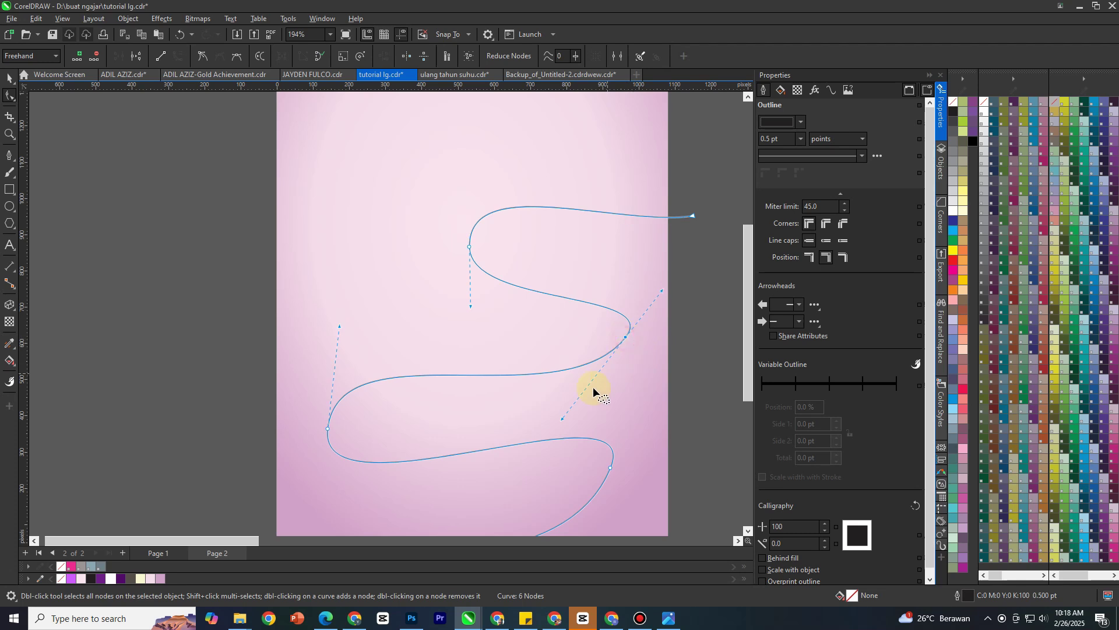
pyautogui.moveTo(563, 418); pyautogui.dragTo(626, 419)
# Step: Round the curve's two lower bends by swinging their lower direction handles to the right
pyautogui.click(328, 428)
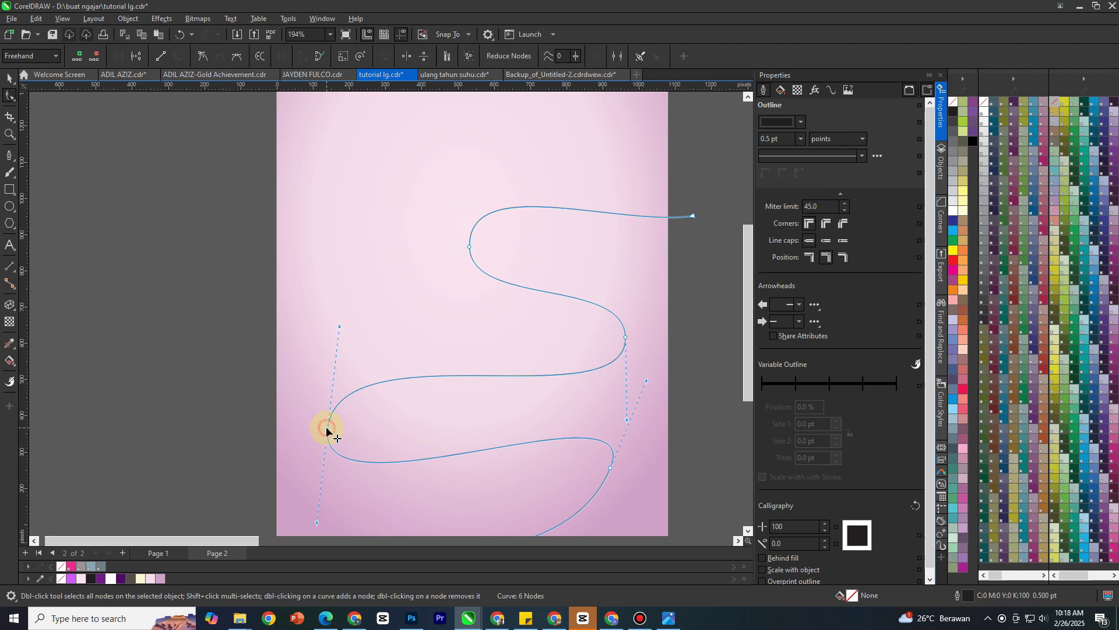
pyautogui.moveTo(316, 523); pyautogui.dragTo(348, 527)
pyautogui.scroll(-1, 548, 277)
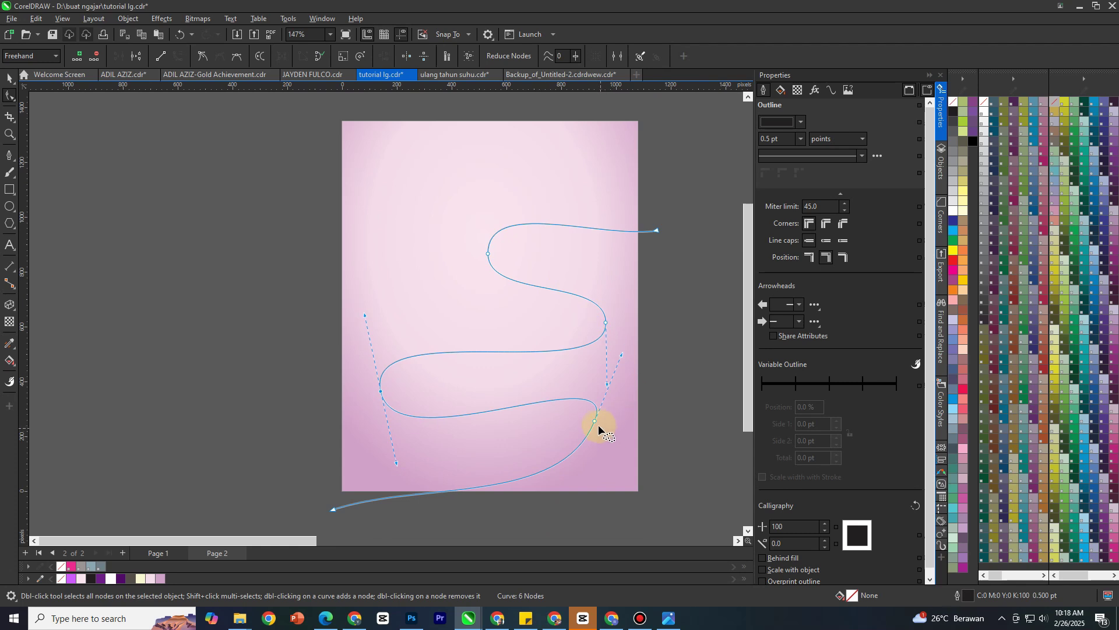
pyautogui.moveTo(561, 505); pyautogui.dragTo(613, 507)
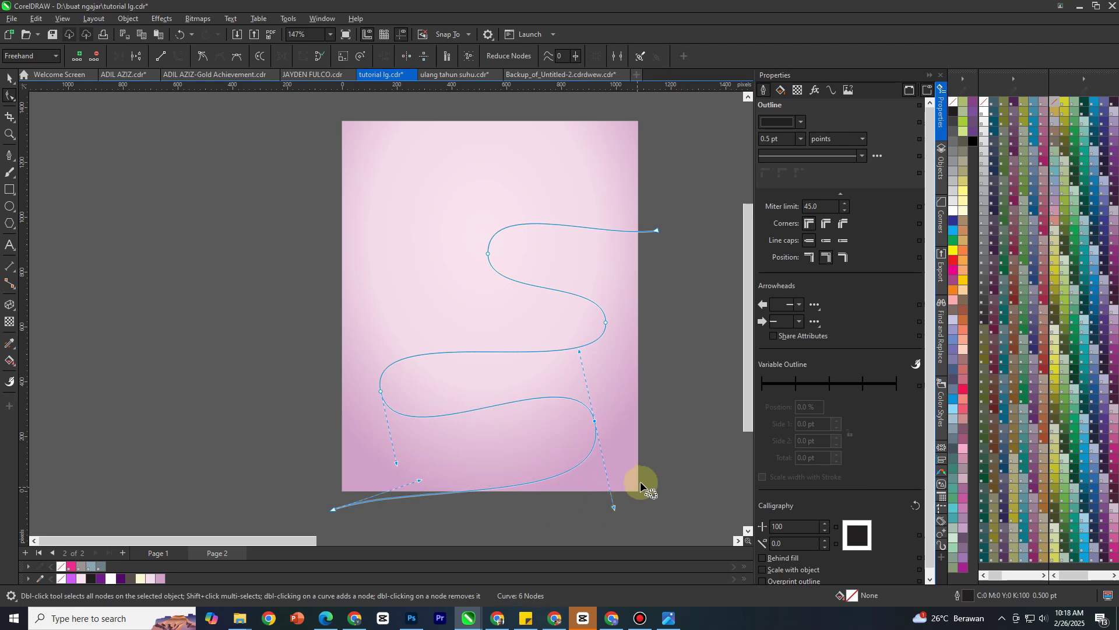
pyautogui.click(10, 79)
pyautogui.click(214, 164)
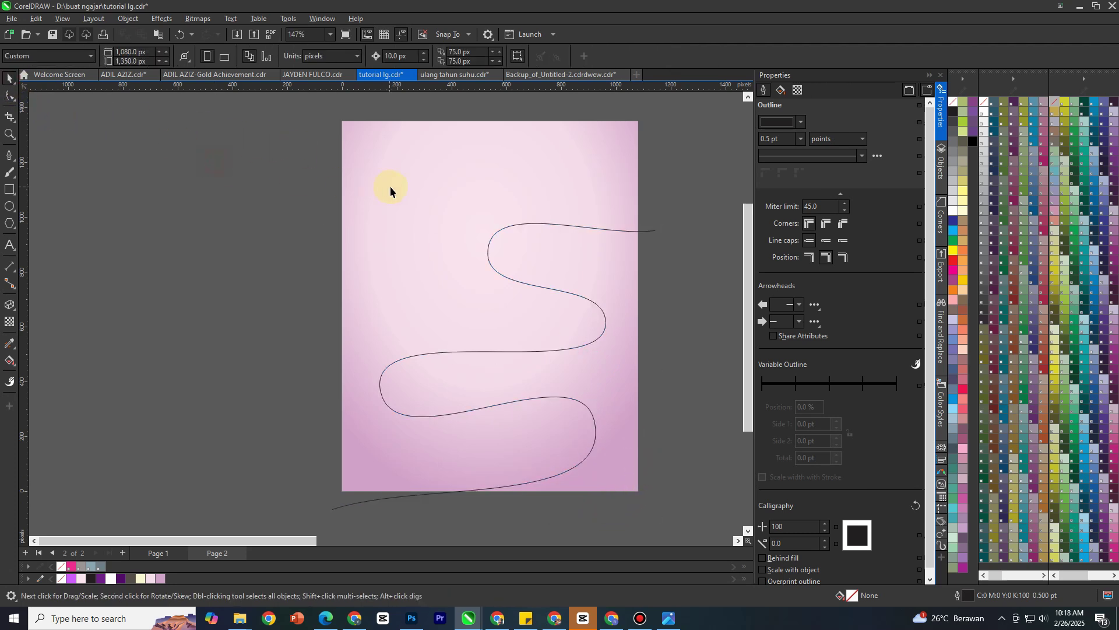
# Step: Fine-tune the lower-left bend by nudging its lower direction handle slightly left and down
pyautogui.scroll(-1, 390, 187)
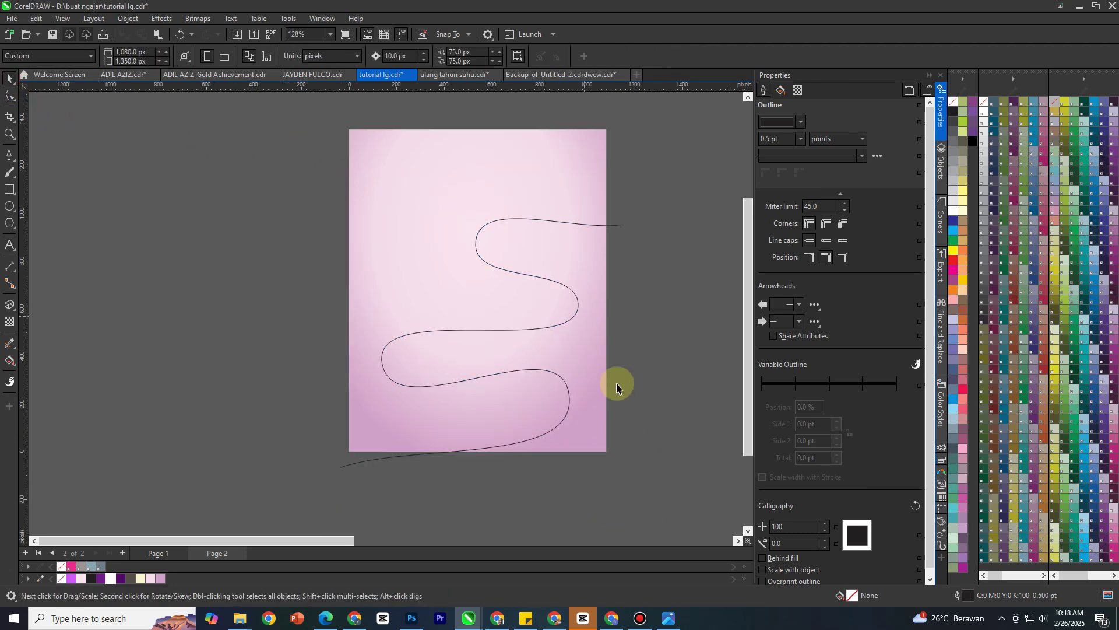
pyautogui.click(424, 387)
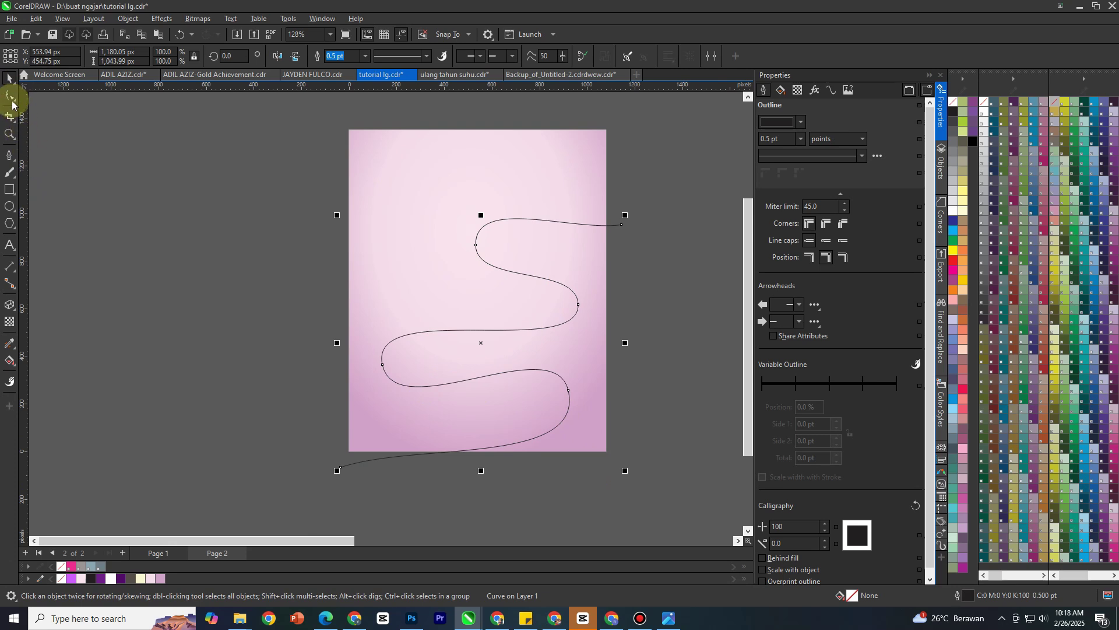
pyautogui.click(9, 96)
pyautogui.scroll(1, 364, 371)
pyautogui.click(385, 365)
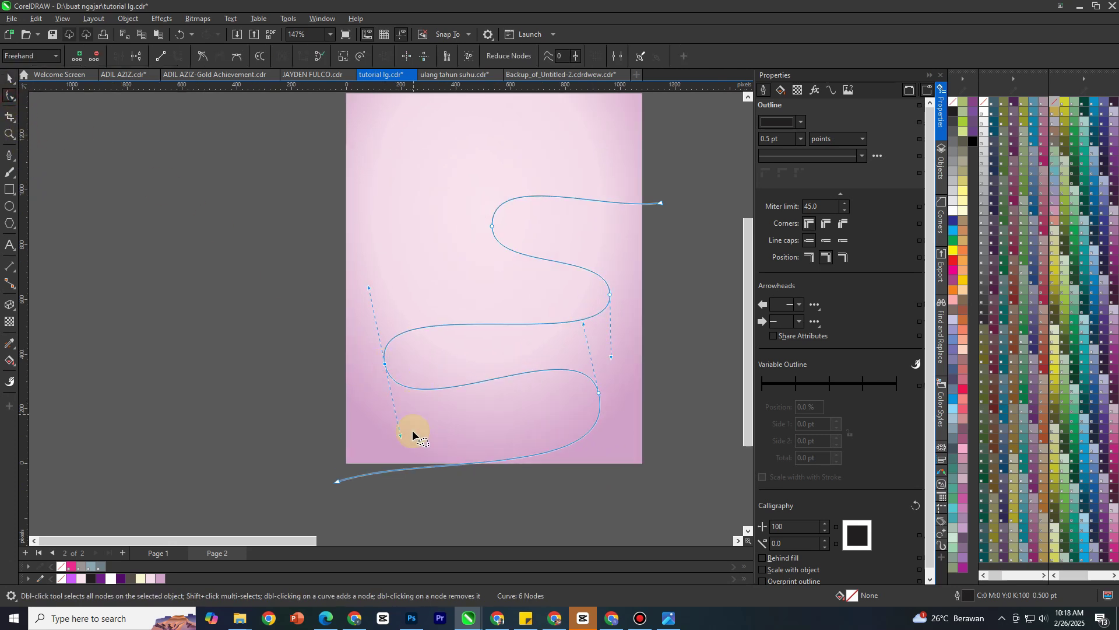
pyautogui.moveTo(401, 436); pyautogui.dragTo(397, 439)
pyautogui.click(9, 78)
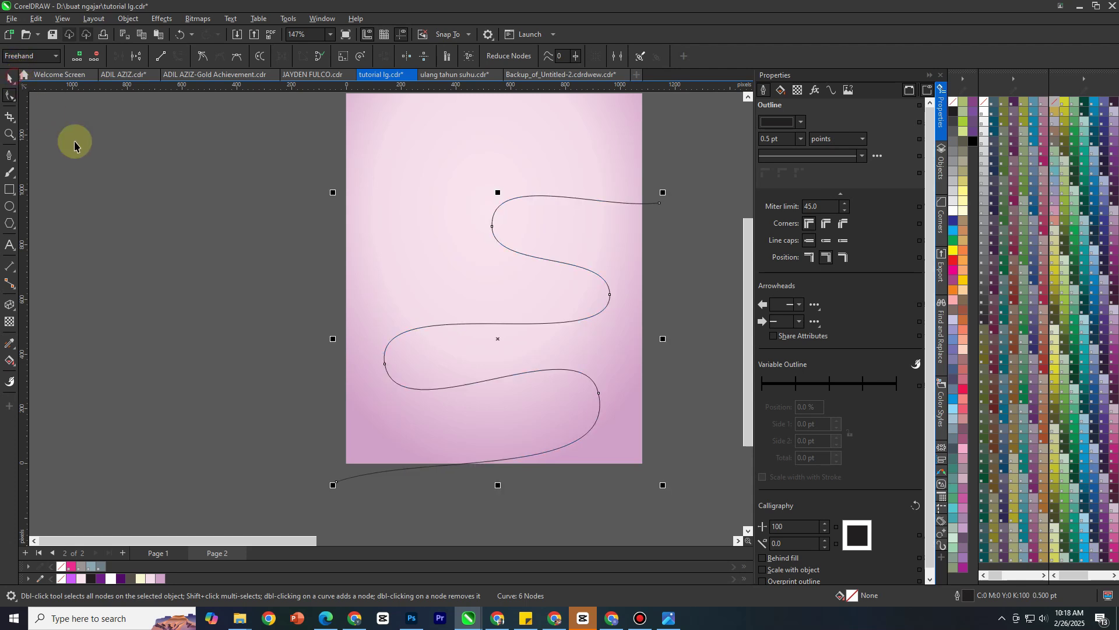
pyautogui.click(156, 195)
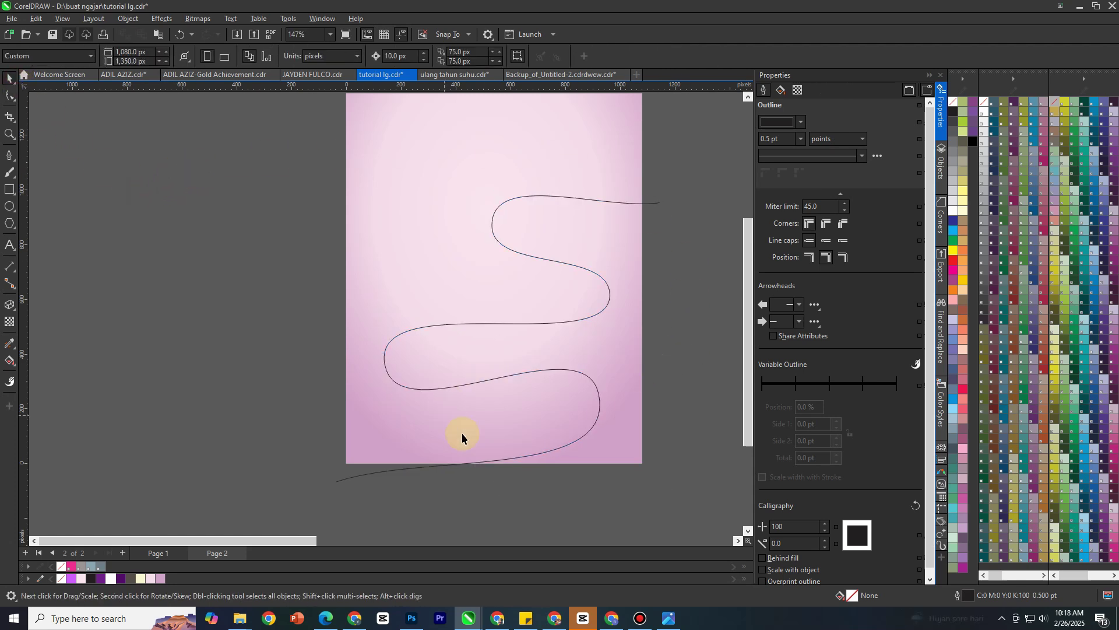
# Step: Extrude the winding curve straight downward to a vanishing point just below the page
pyautogui.click(547, 200)
pyautogui.click(13, 309)
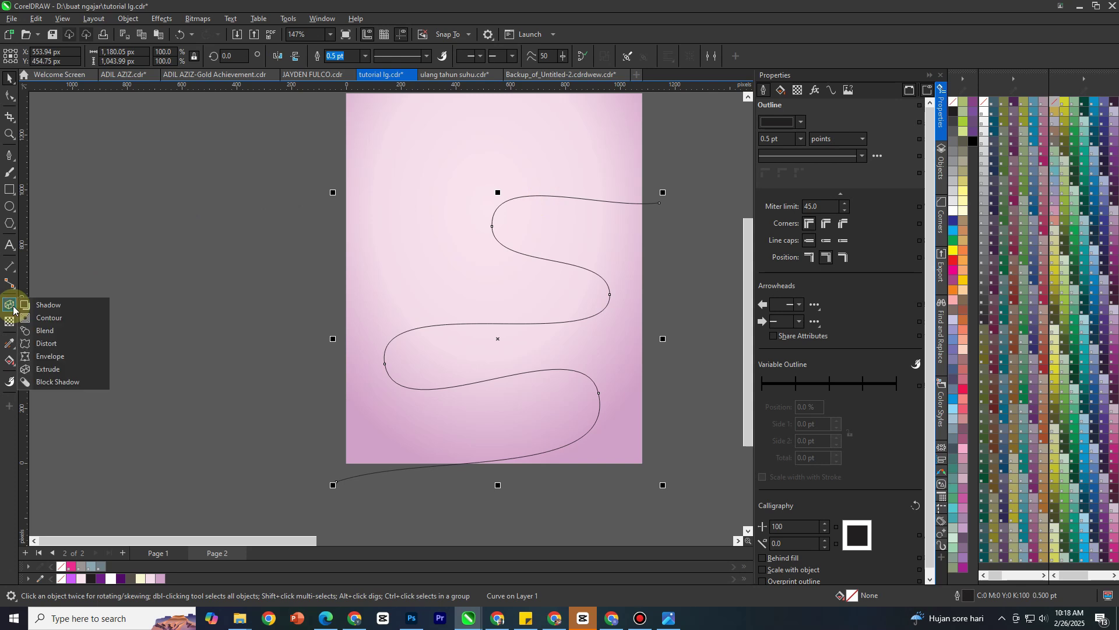
pyautogui.click(41, 369)
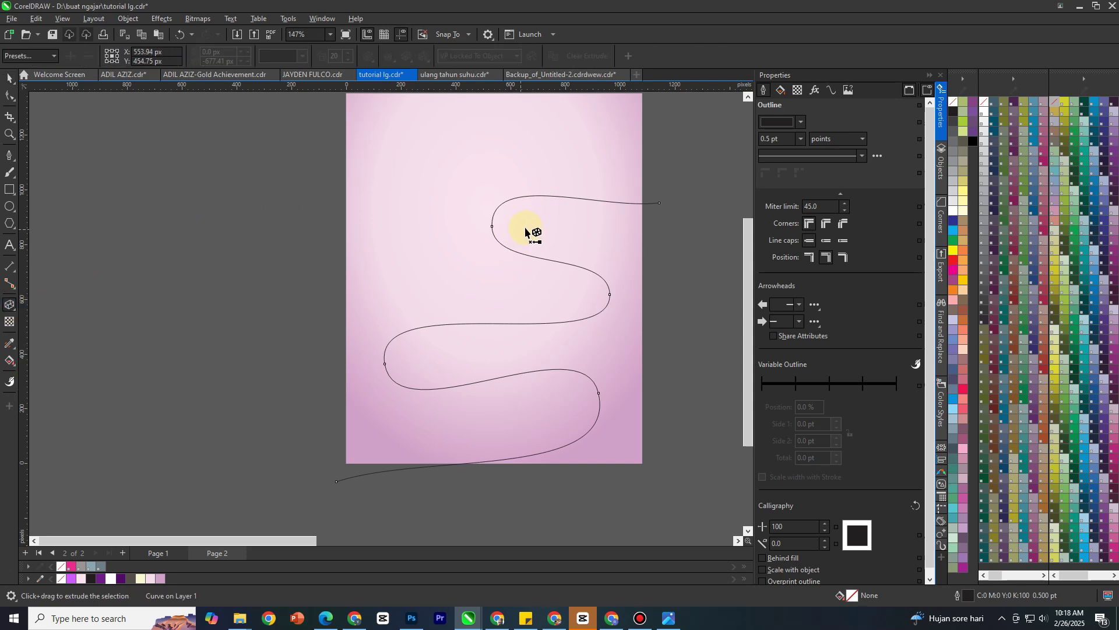
pyautogui.moveTo(529, 198); pyautogui.dragTo(497, 500)
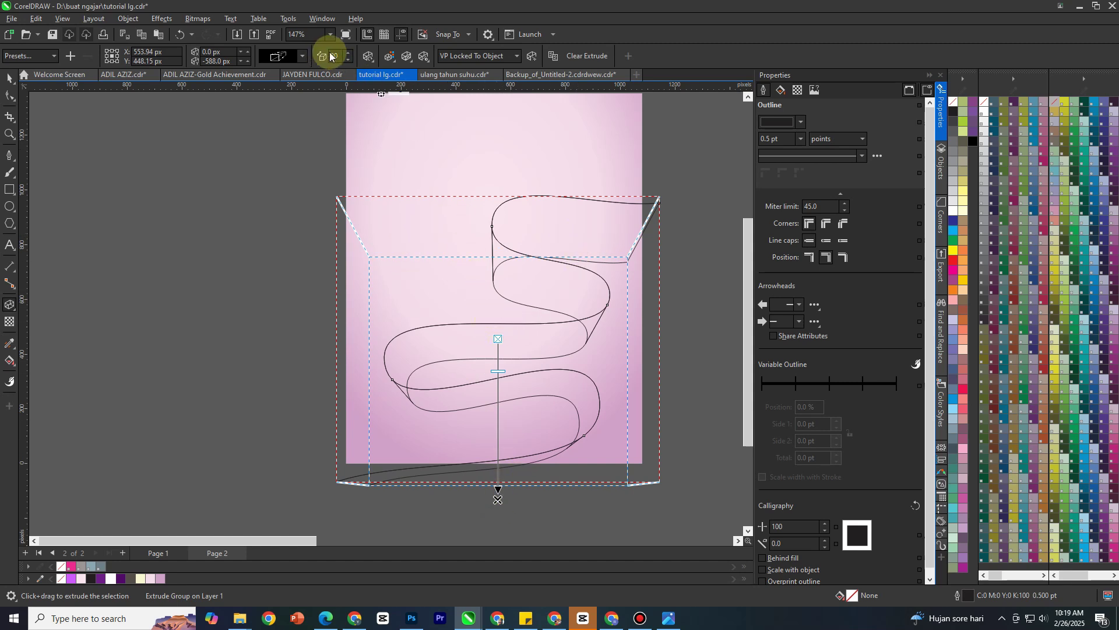
# Step: Change the extrusion to the parallel type with the thick square in front at right, and shorten its downward depth to about 122 px
pyautogui.click(302, 56)
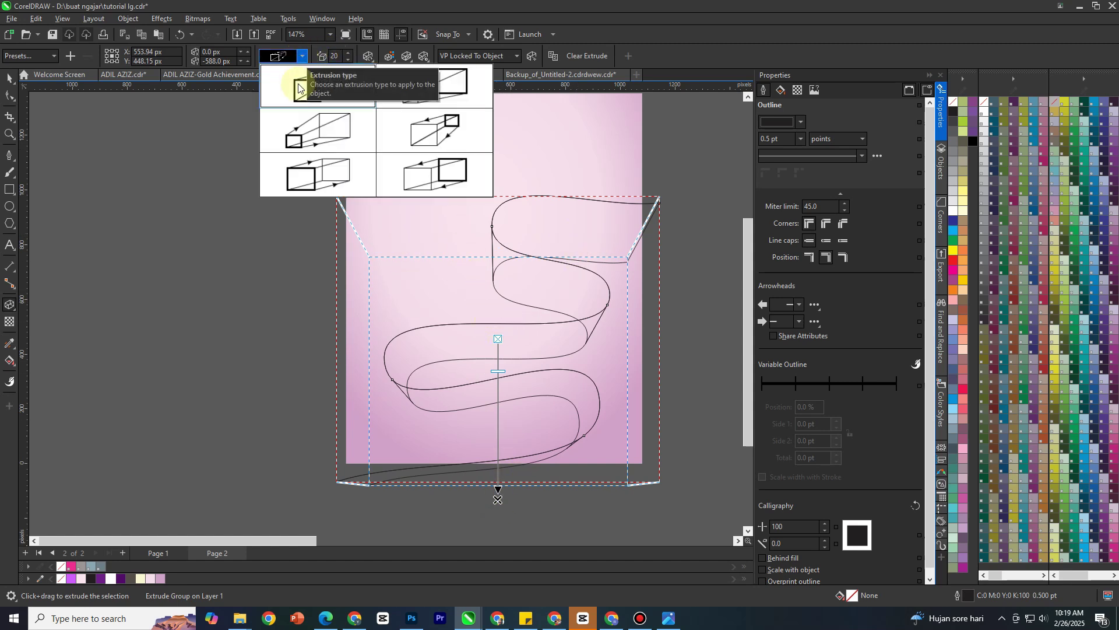
pyautogui.click(432, 177)
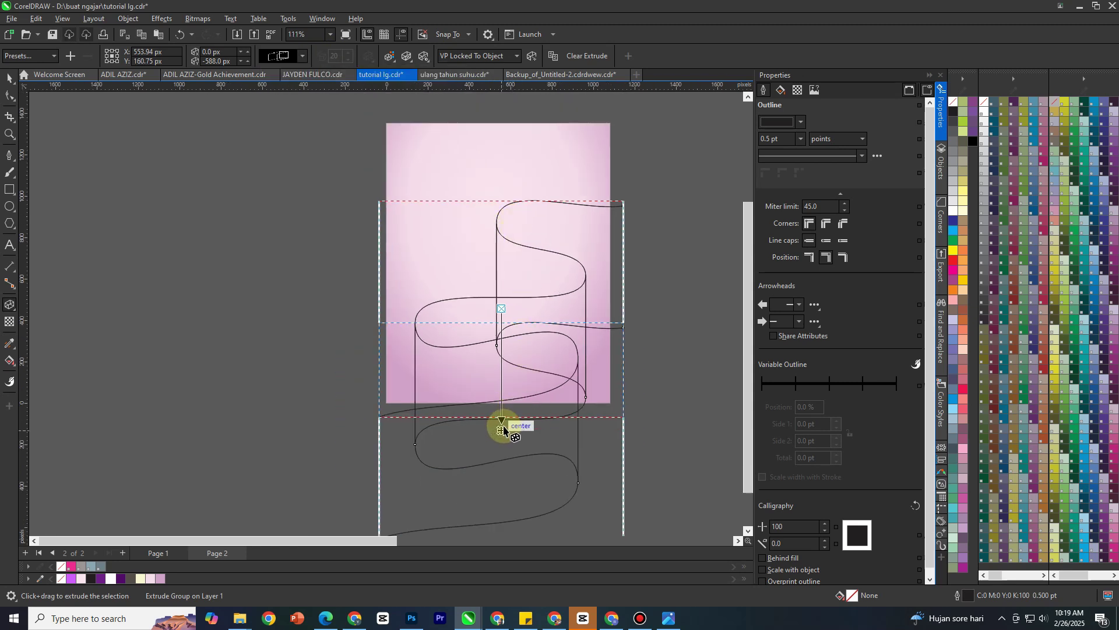
pyautogui.moveTo(501, 430); pyautogui.dragTo(501, 335)
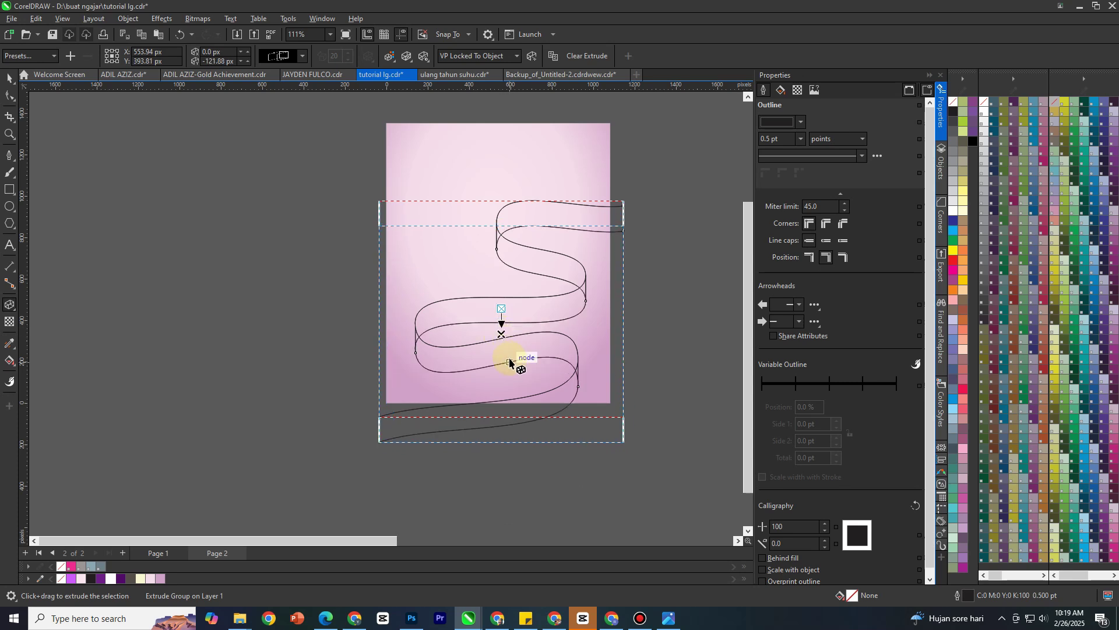
# Step: Fine-tune the parallel extrusion's downward depth to about 123 px, keeping it vertical, and deselect it
pyautogui.scroll(2, 509, 362)
pyautogui.scroll(1, 508, 320)
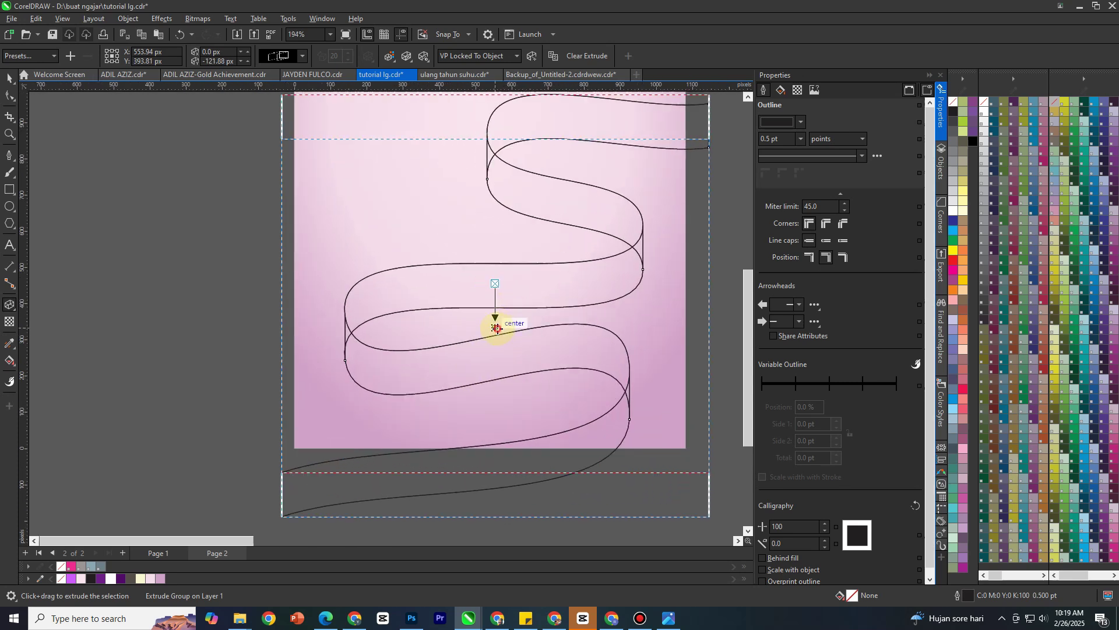
pyautogui.moveTo(496, 328); pyautogui.dragTo(497, 334)
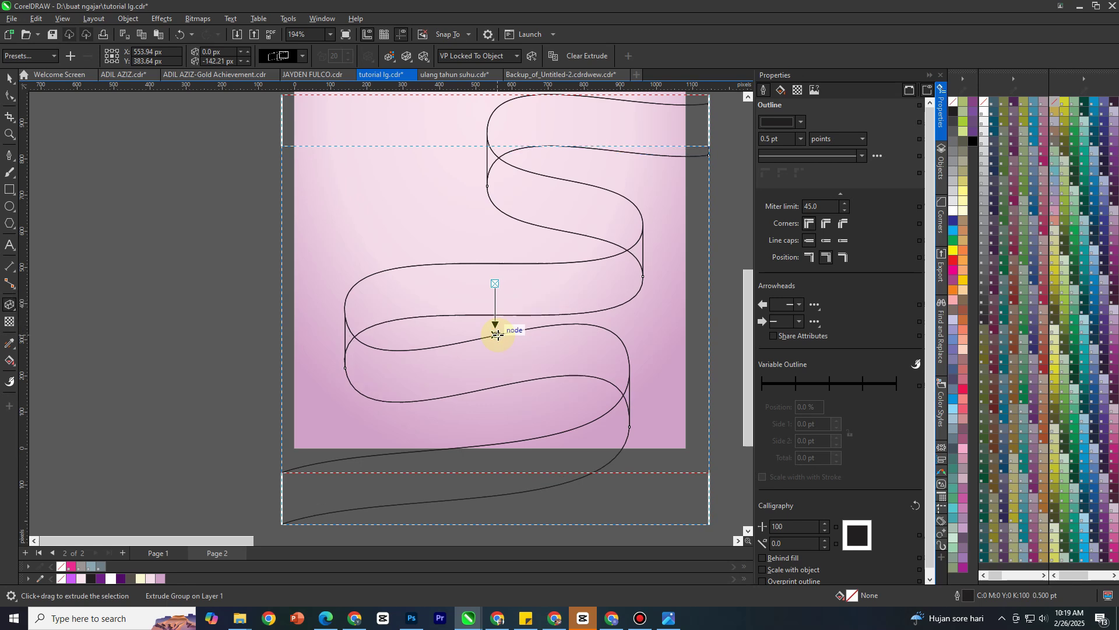
pyautogui.scroll(-1, 497, 334)
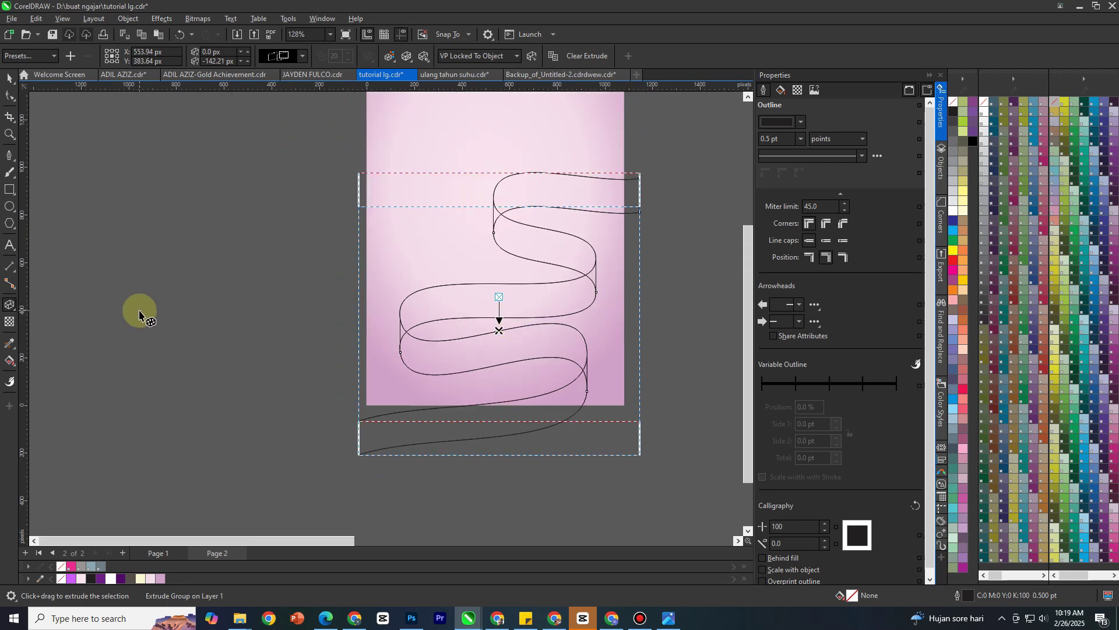
pyautogui.scroll(3, 499, 331)
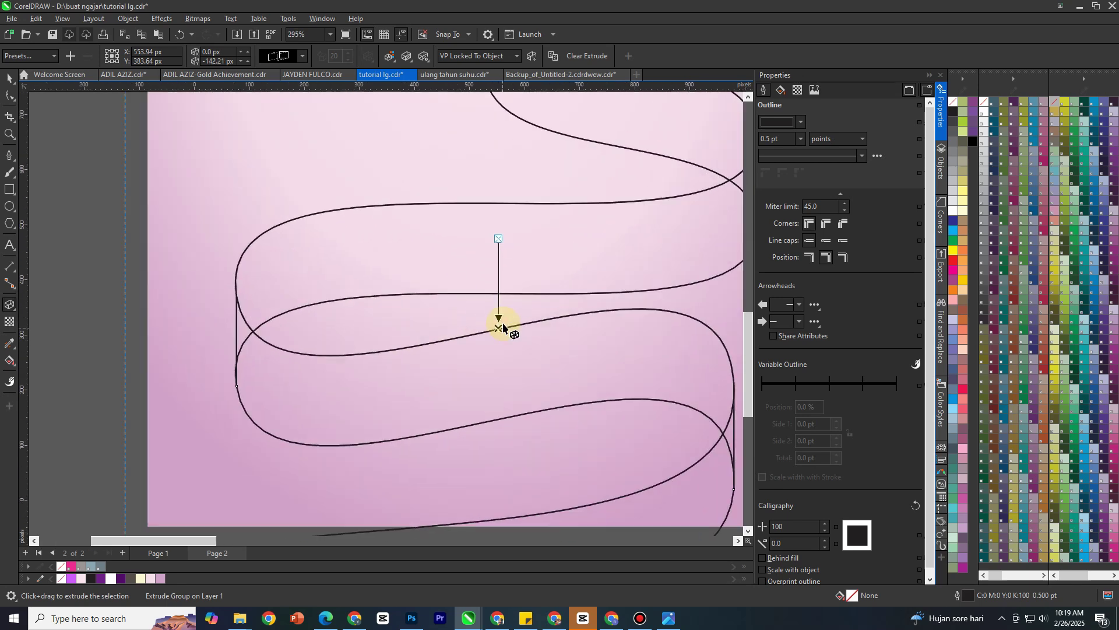
pyautogui.scroll(-1, 503, 327)
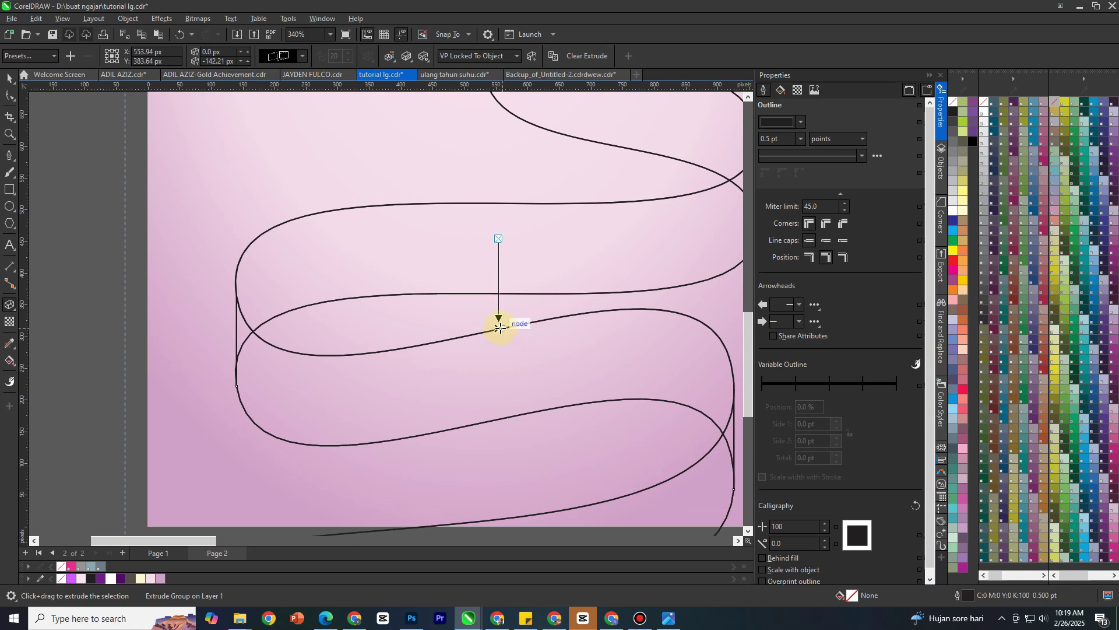
pyautogui.press('shift')
pyautogui.moveTo(501, 317); pyautogui.dragTo(501, 316)
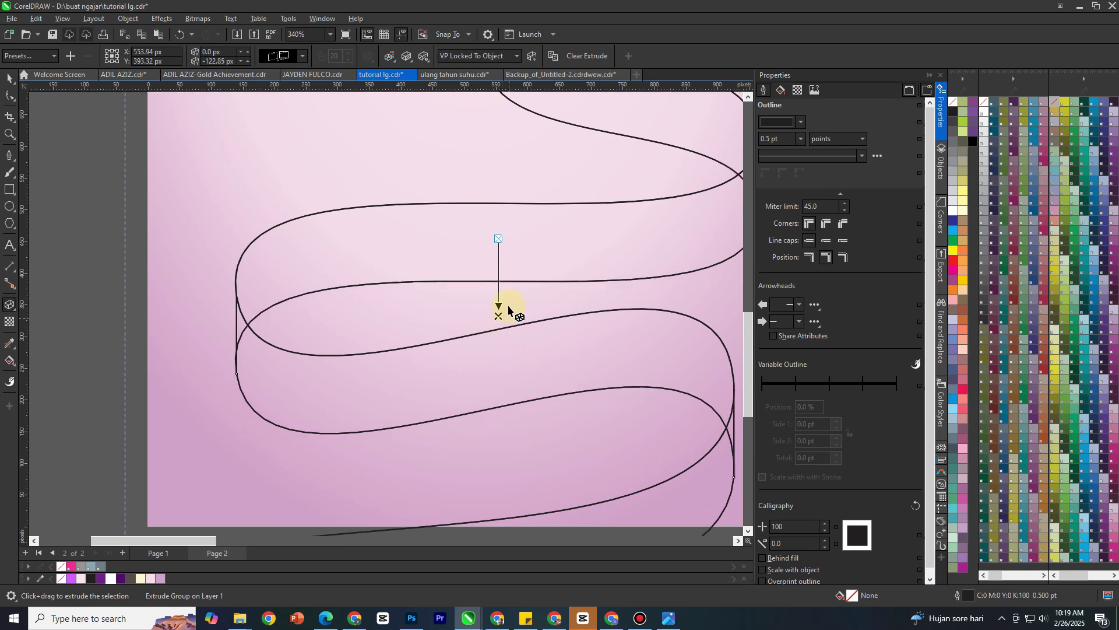
pyautogui.scroll(-2, 507, 305)
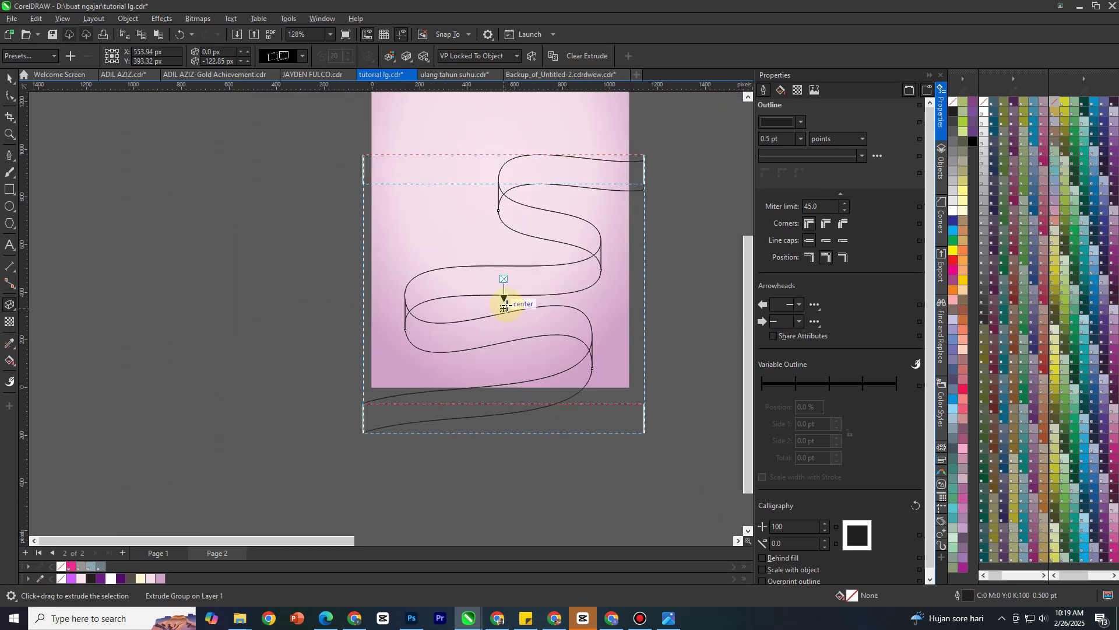
pyautogui.click(8, 77)
pyautogui.click(111, 146)
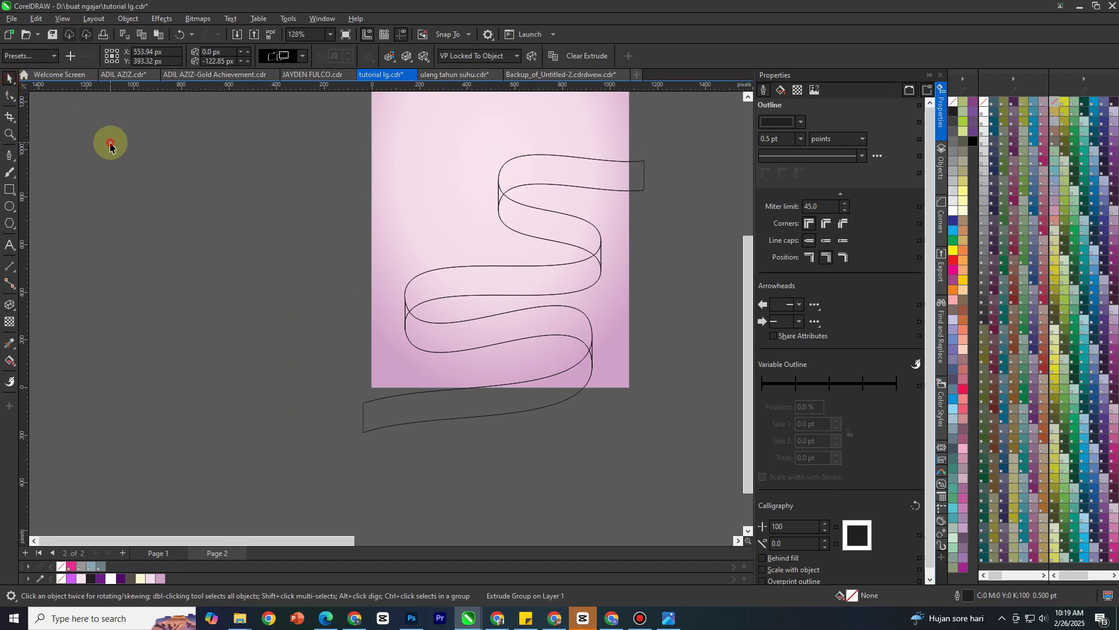
# Step: Break the winding ribbon's extrude group apart from its original curve and clear the selection
pyautogui.click(639, 190)
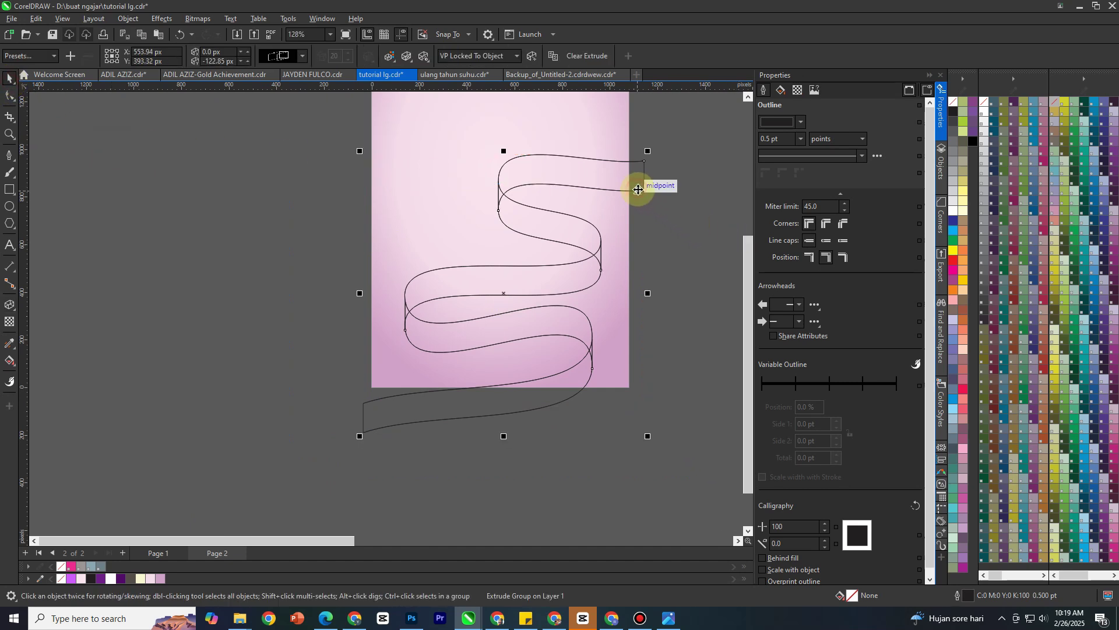
pyautogui.moveTo(686, 121); pyautogui.dragTo(568, 410)
pyautogui.click(543, 227)
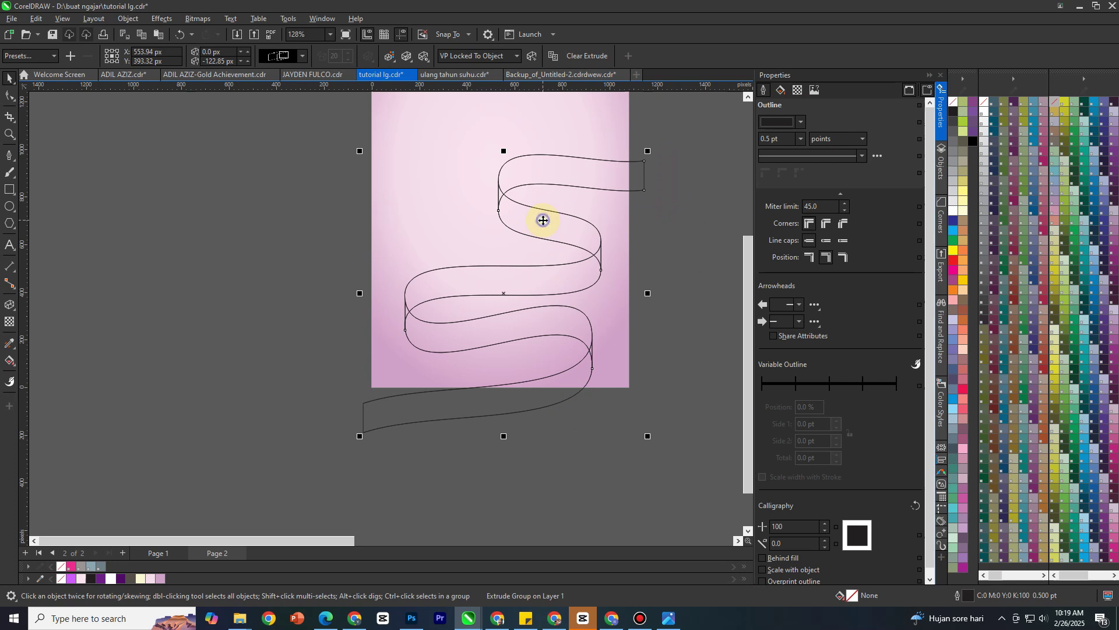
pyautogui.rightClick(543, 220)
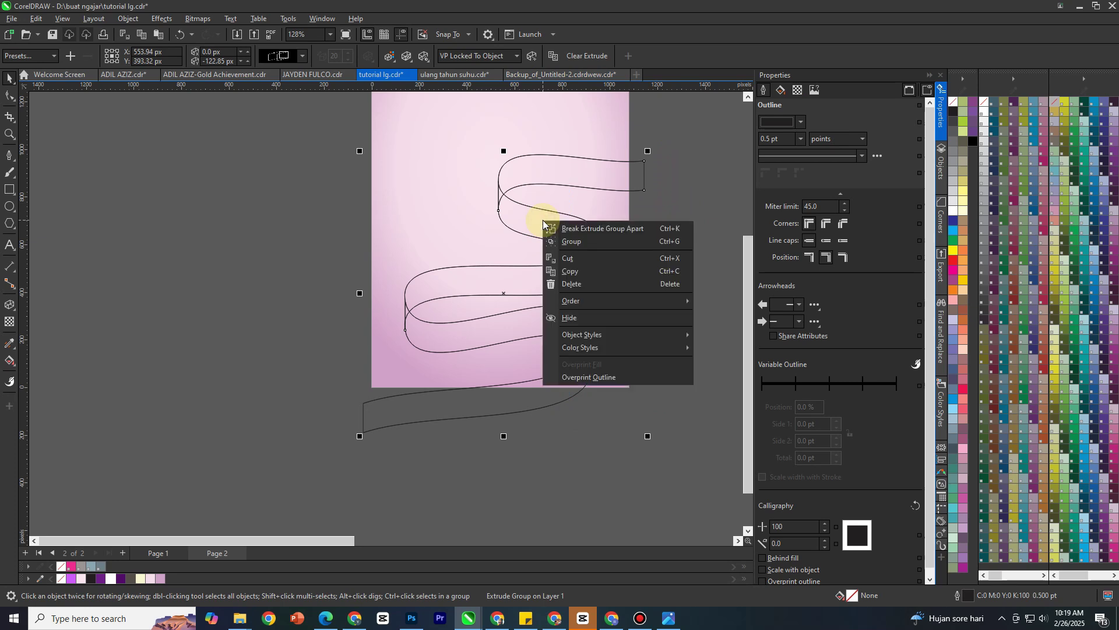
pyautogui.click(633, 229)
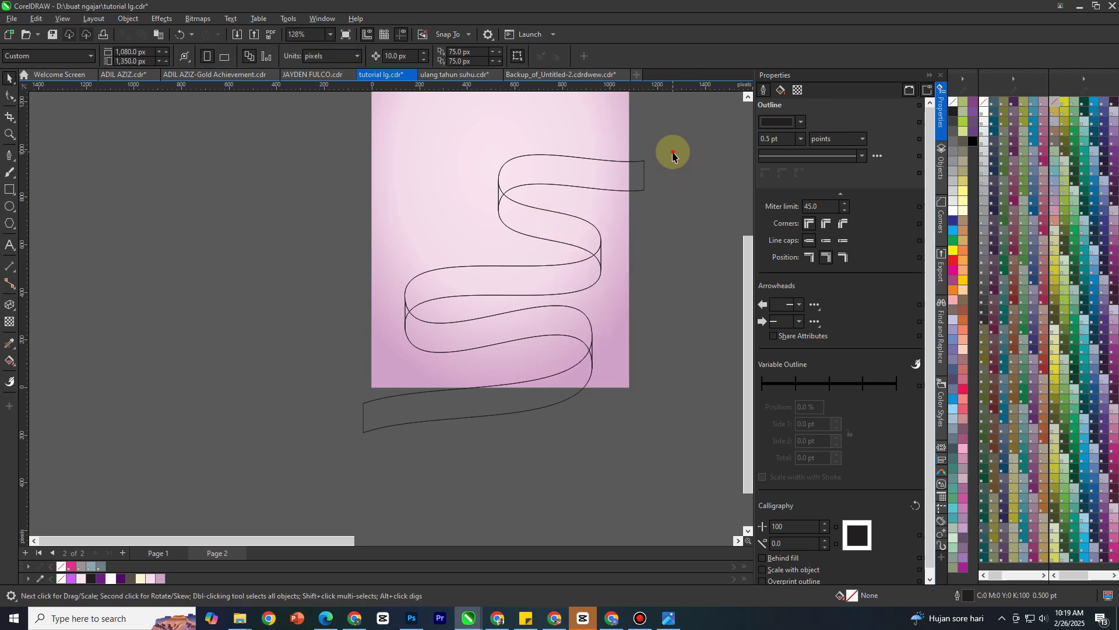
# Step: Try moving the separated ribbon parts sideways away from their original position, undoing each move
pyautogui.moveTo(677, 142); pyautogui.dragTo(500, 392)
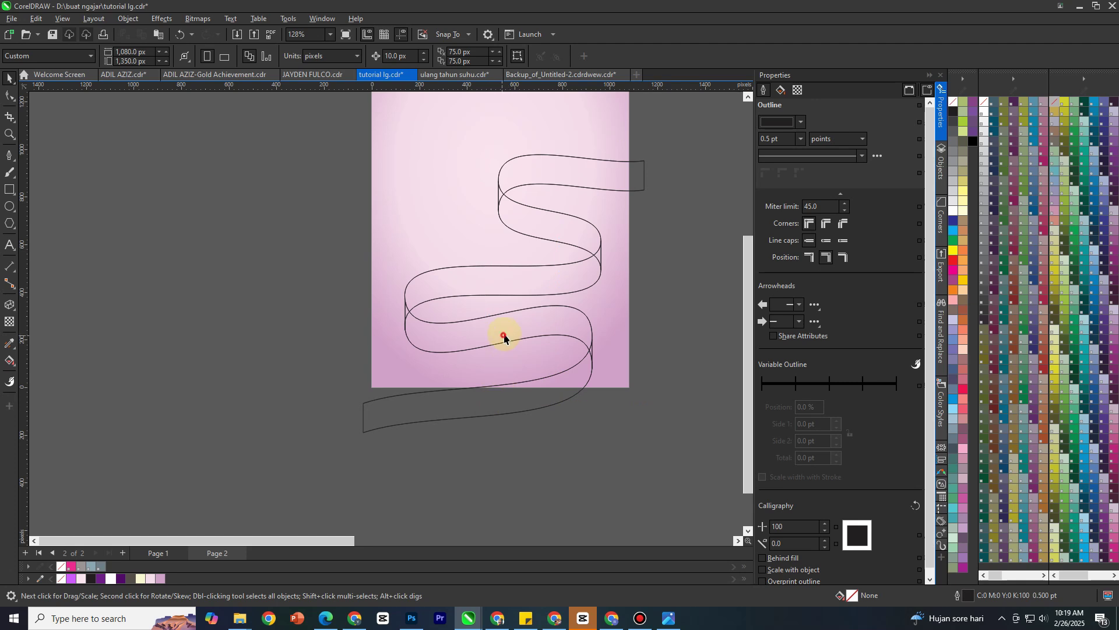
pyautogui.moveTo(505, 337); pyautogui.dragTo(635, 343)
pyautogui.hotkey('ctrl', 'z')
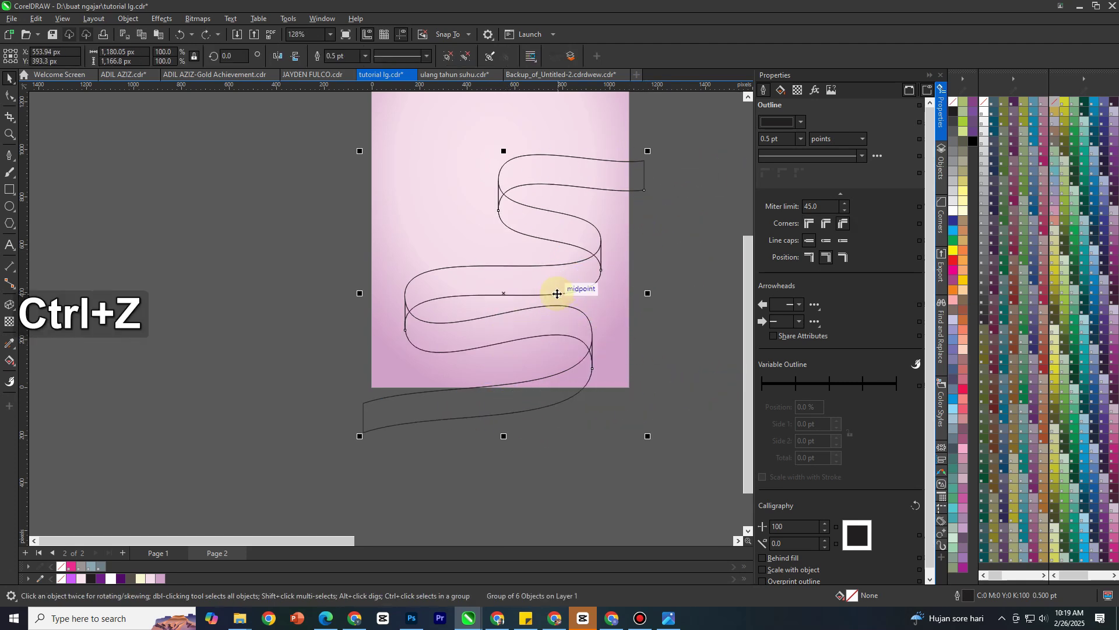
pyautogui.click(636, 235)
pyautogui.moveTo(496, 200); pyautogui.dragTo(416, 200)
pyautogui.hotkey('ctrl', 'z')
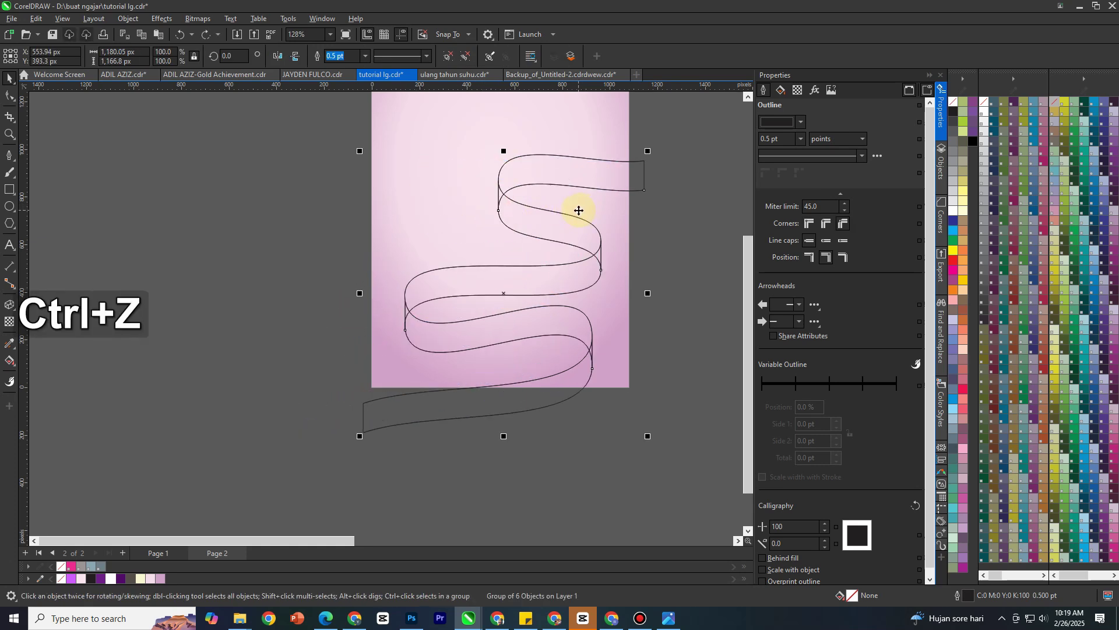
# Step: Remove the leftover original curve by cutting the six-object ribbon group, deleting the curve, and pasting the group back in place
pyautogui.hotkey('ctrl', 'x')
pyautogui.moveTo(573, 219); pyautogui.dragTo(265, 226)
pyautogui.press('Delete')
pyautogui.hotkey('ctrl', 'v')
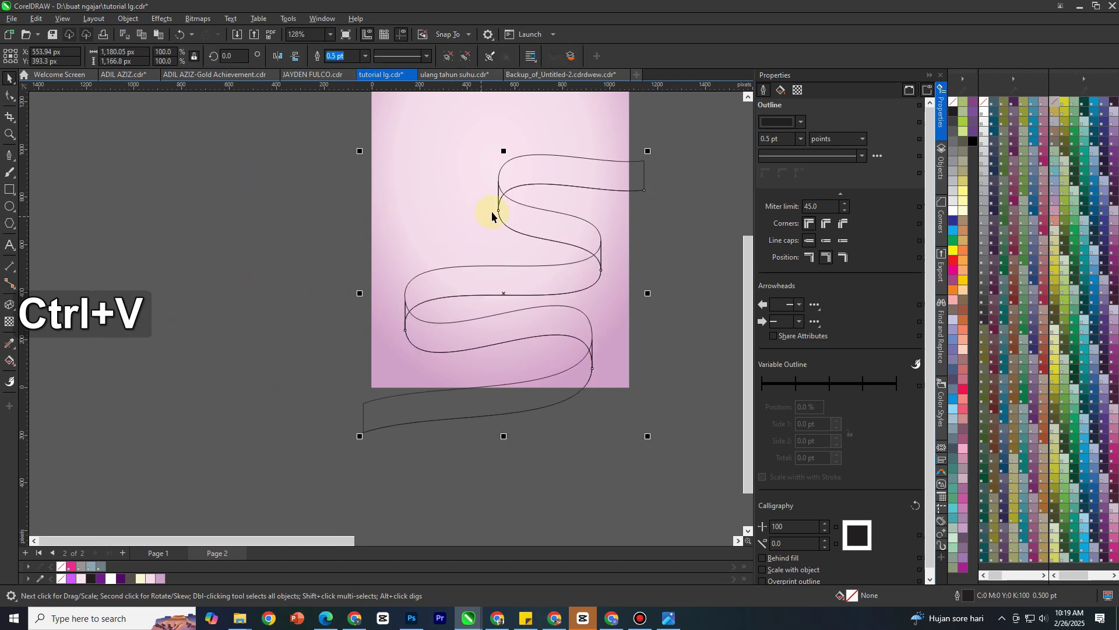
# Step: Ungroup the ribbon's pieces and delete the loose winding line along its lower edge
pyautogui.click(471, 58)
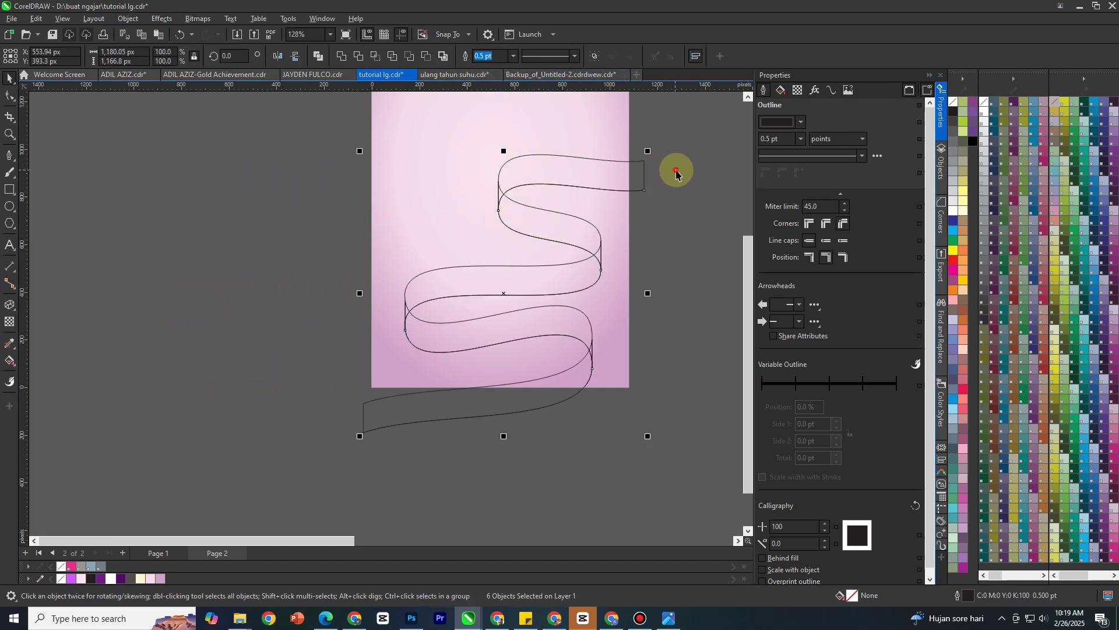
pyautogui.click(655, 190)
pyautogui.scroll(2, 641, 192)
pyautogui.moveTo(631, 194); pyautogui.dragTo(708, 300)
pyautogui.scroll(-3, 490, 190)
pyautogui.press('Delete')
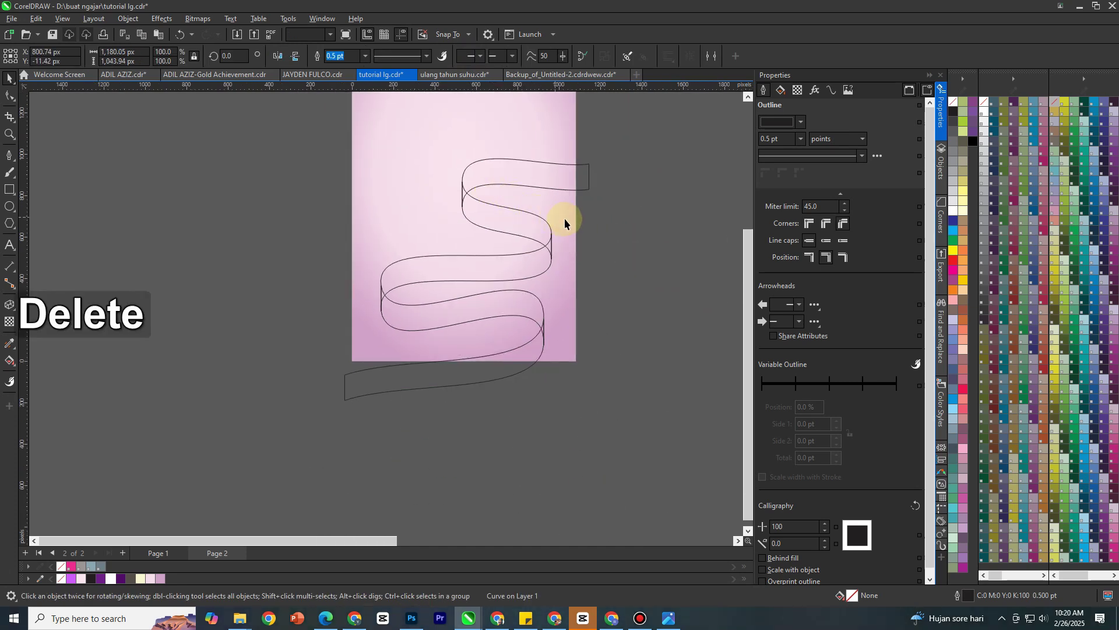
# Step: Select individual ribbon segments to check that each one is a separate closed shape
pyautogui.click(520, 217)
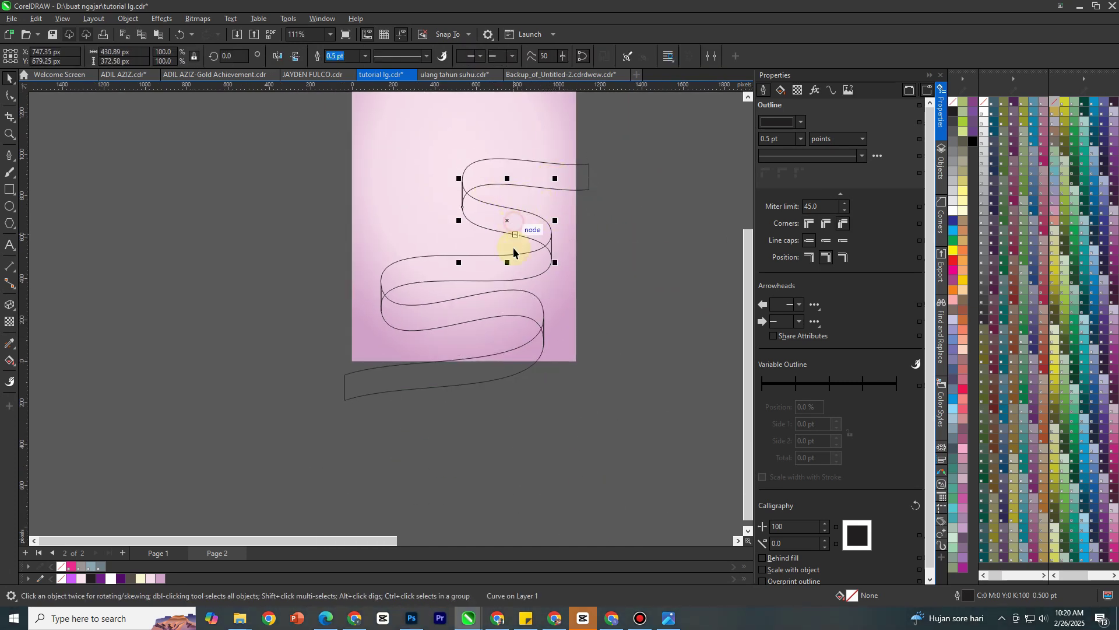
pyautogui.click(511, 264)
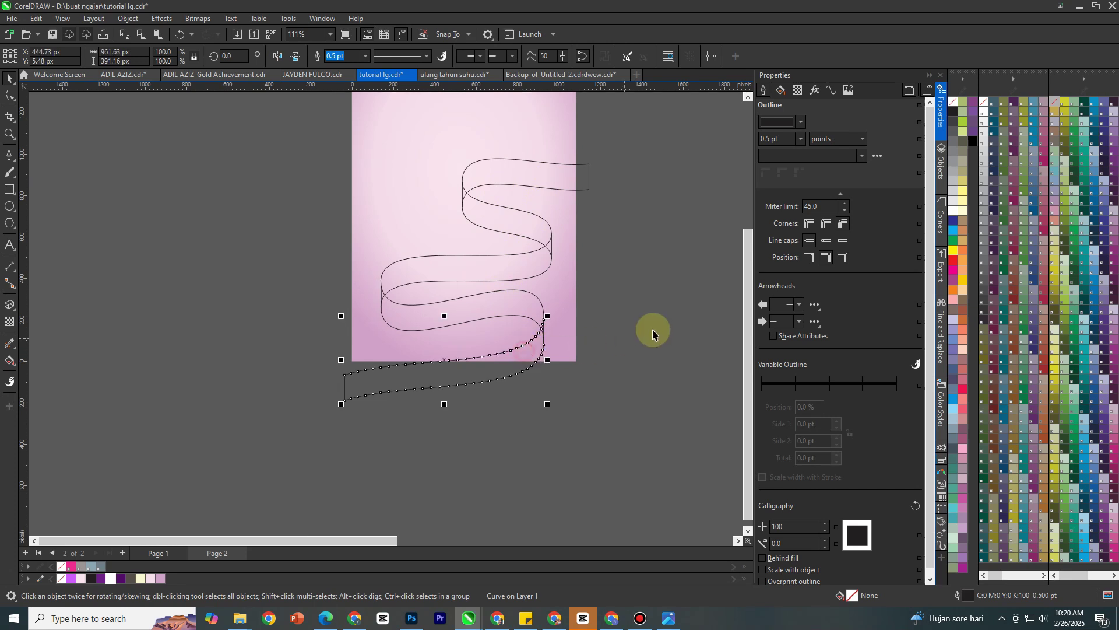
pyautogui.click(652, 309)
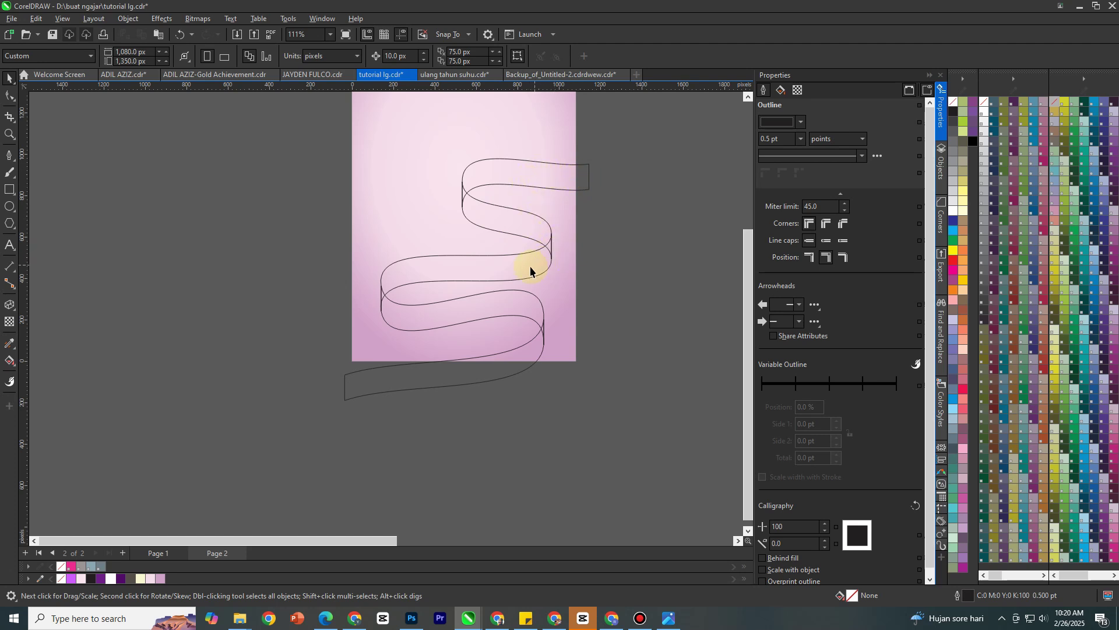
# Step: Apply a linear fountain fill to the uppermost ribbon segment, running horizontally from its right end to its left bend
pyautogui.scroll(1, 497, 262)
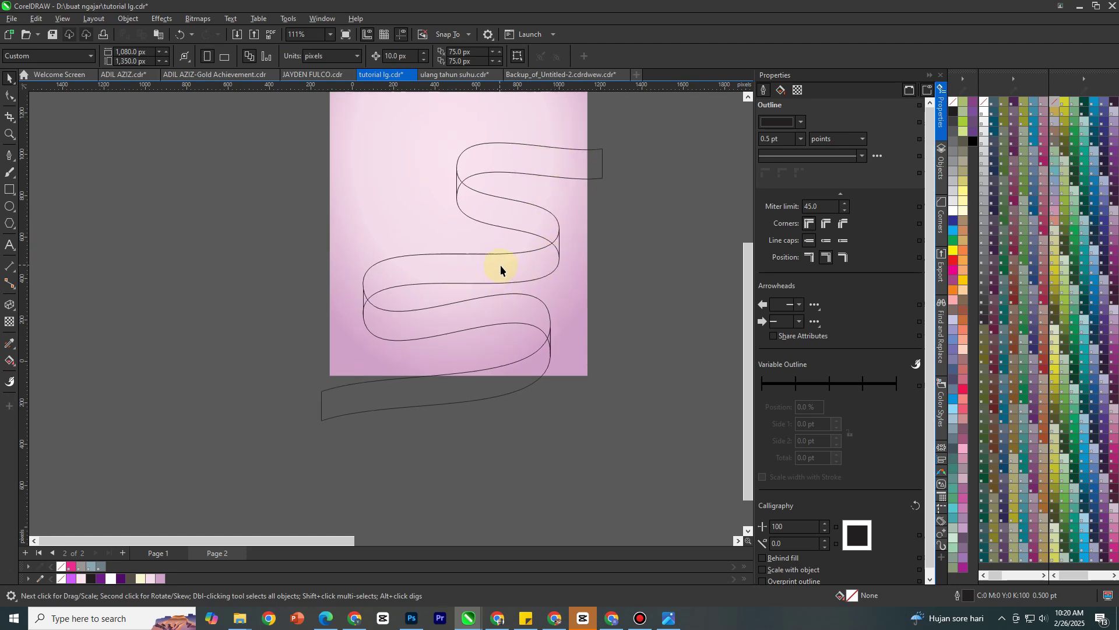
pyautogui.click(527, 170)
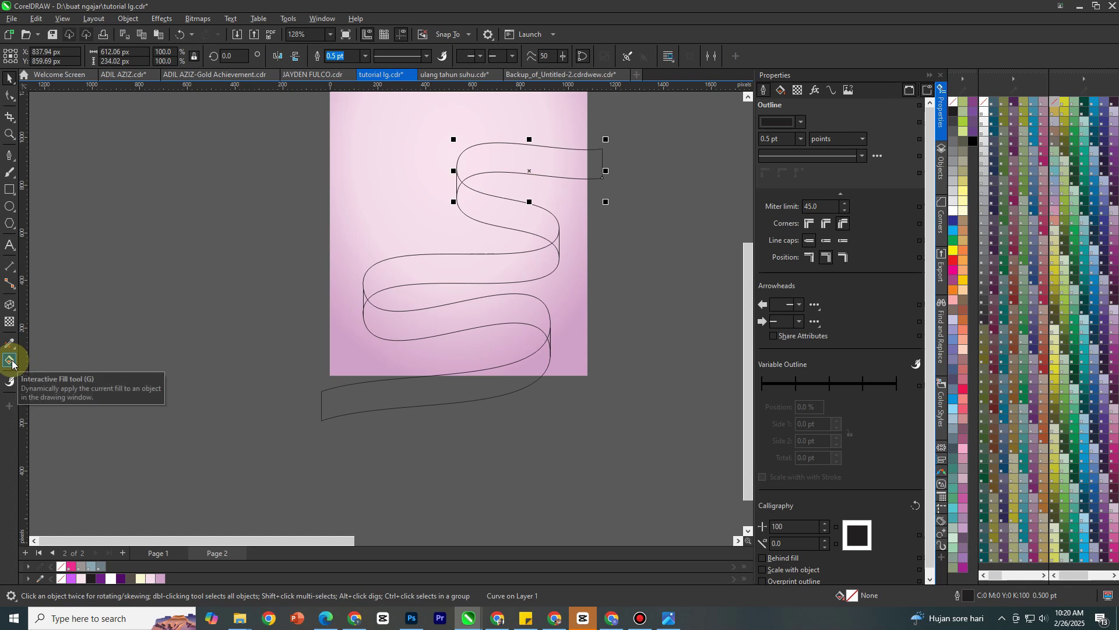
pyautogui.click(10, 362)
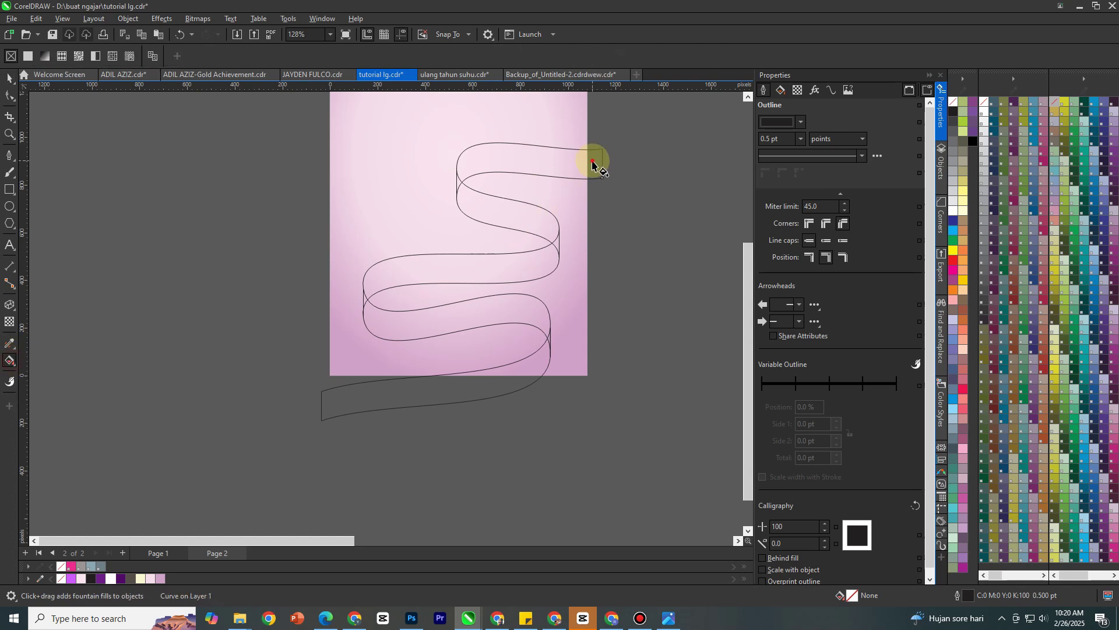
pyautogui.moveTo(592, 162); pyautogui.dragTo(472, 163)
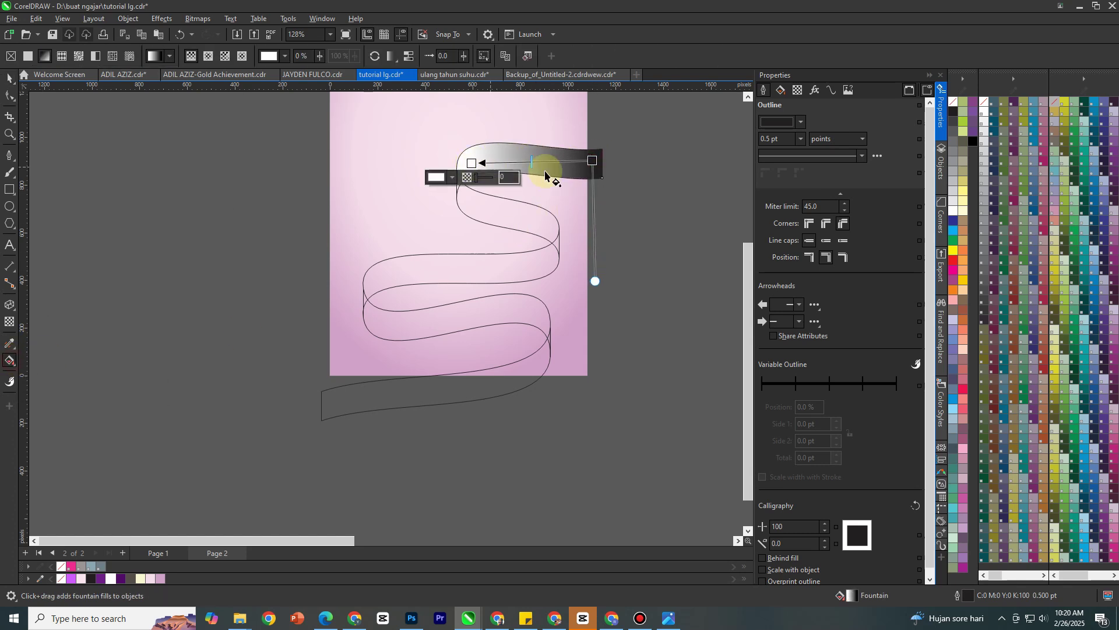
pyautogui.moveTo(592, 161); pyautogui.dragTo(589, 168)
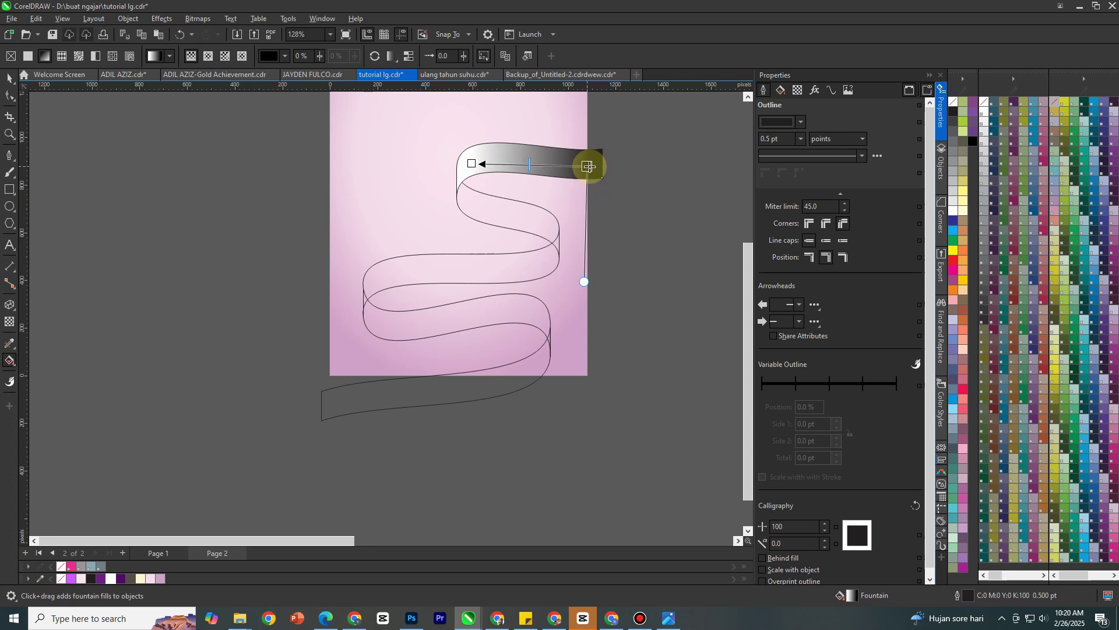
# Step: Color the gradient dark purple at the right end and bright violet at the left bend, moving the dark end slightly inward
pyautogui.click(589, 168)
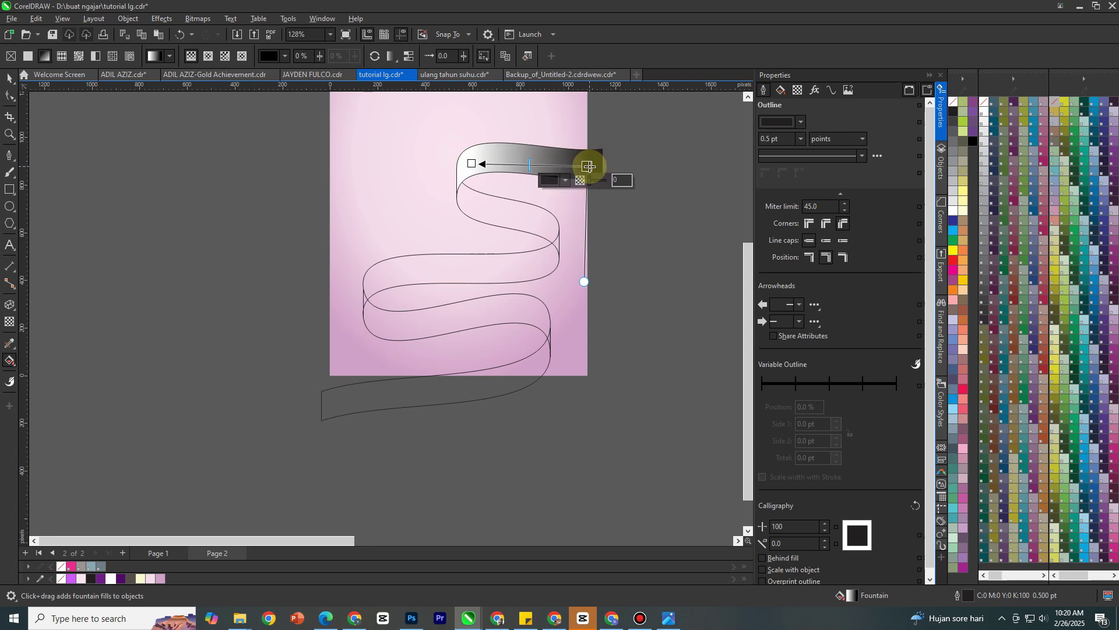
pyautogui.click(121, 578)
pyautogui.click(474, 165)
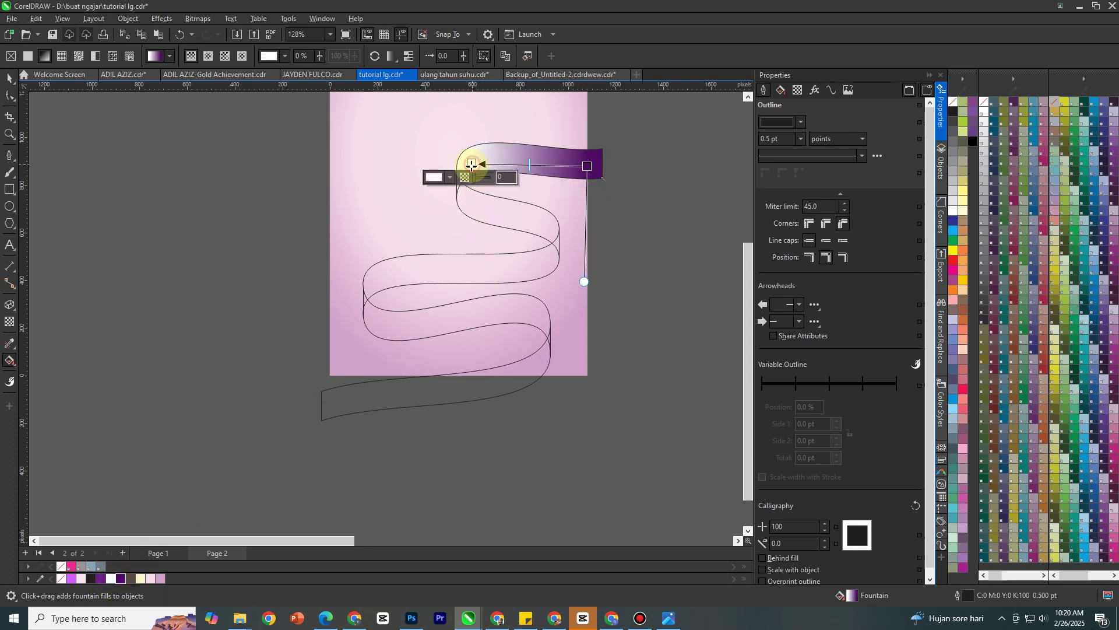
pyautogui.click(76, 578)
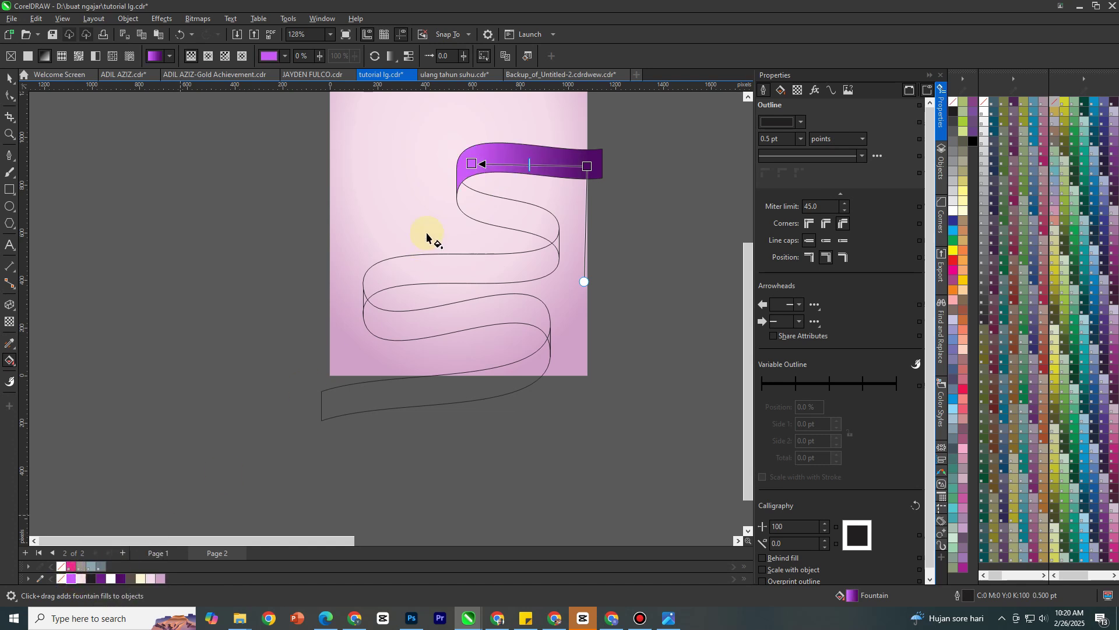
pyautogui.moveTo(587, 167); pyautogui.dragTo(580, 167)
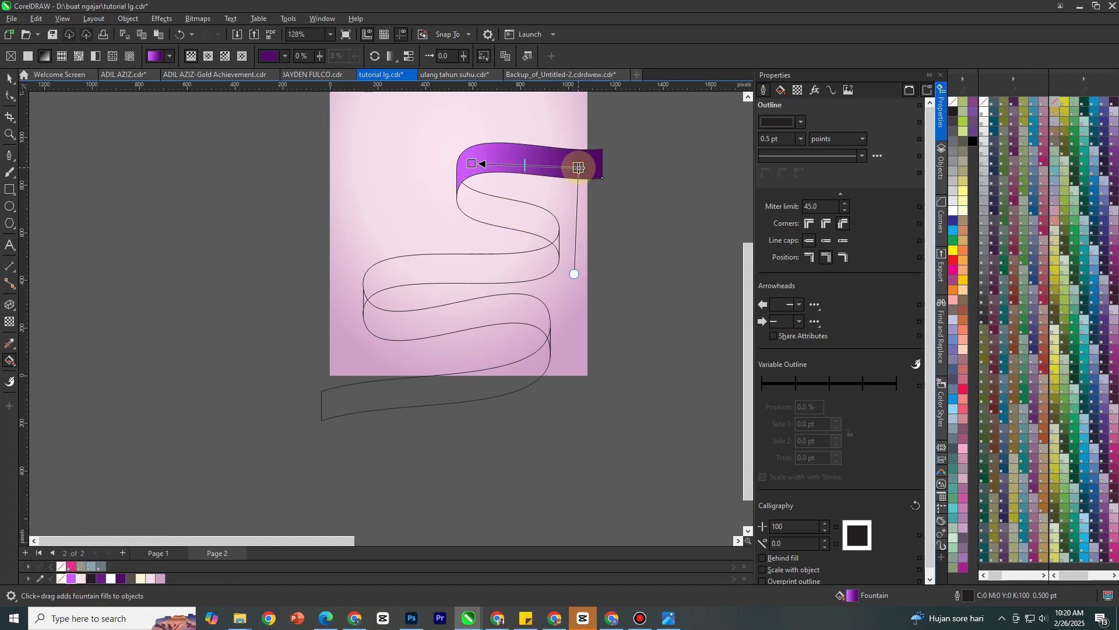
# Step: Copy the uppermost segment's purple gradient to the third and fifth ribbon segments with the Attributes Eyedropper
pyautogui.click(10, 343)
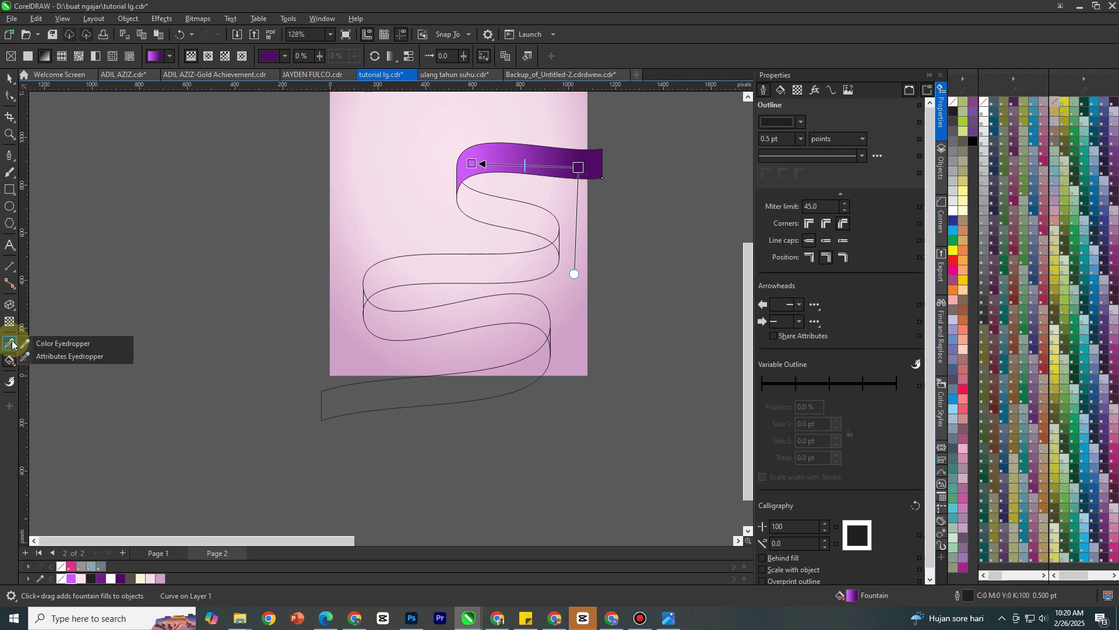
pyautogui.click(41, 357)
pyautogui.click(559, 159)
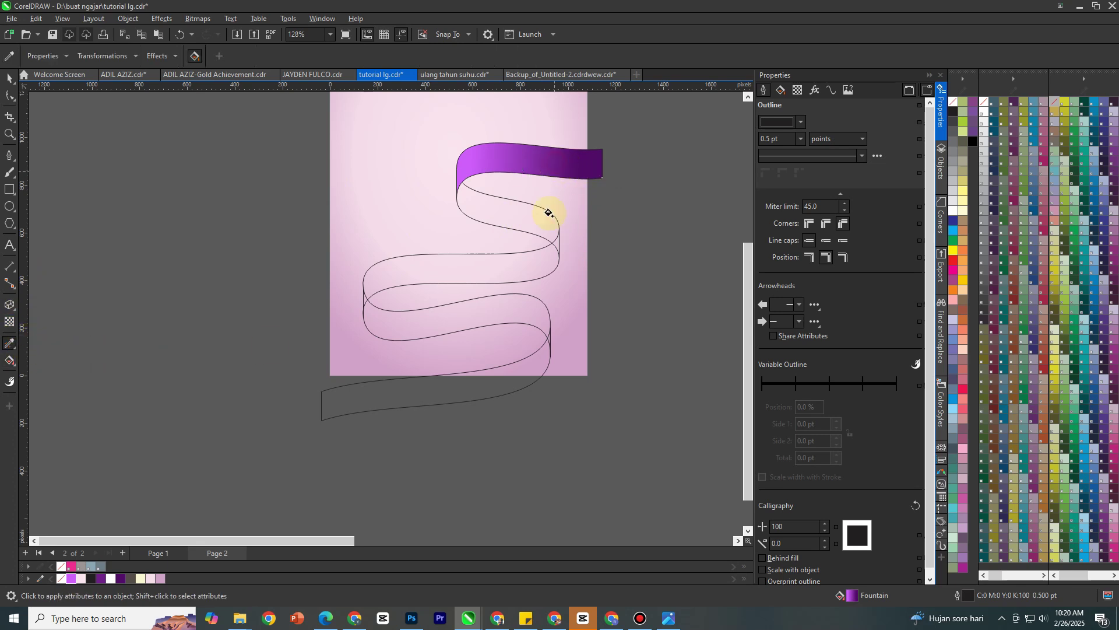
pyautogui.click(523, 266)
pyautogui.click(534, 369)
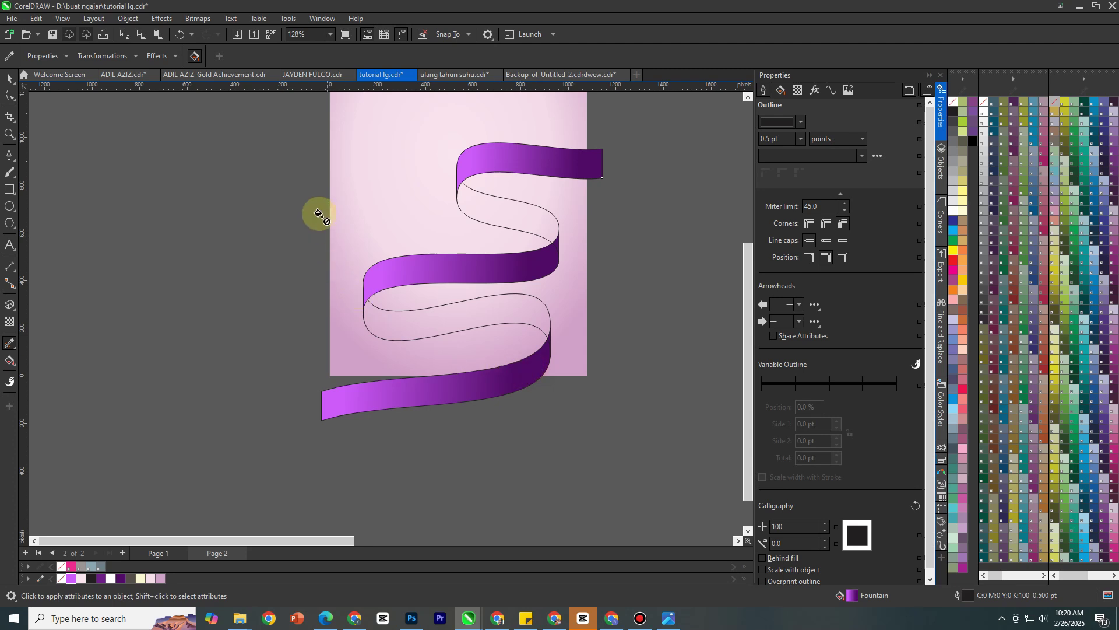
pyautogui.click(9, 77)
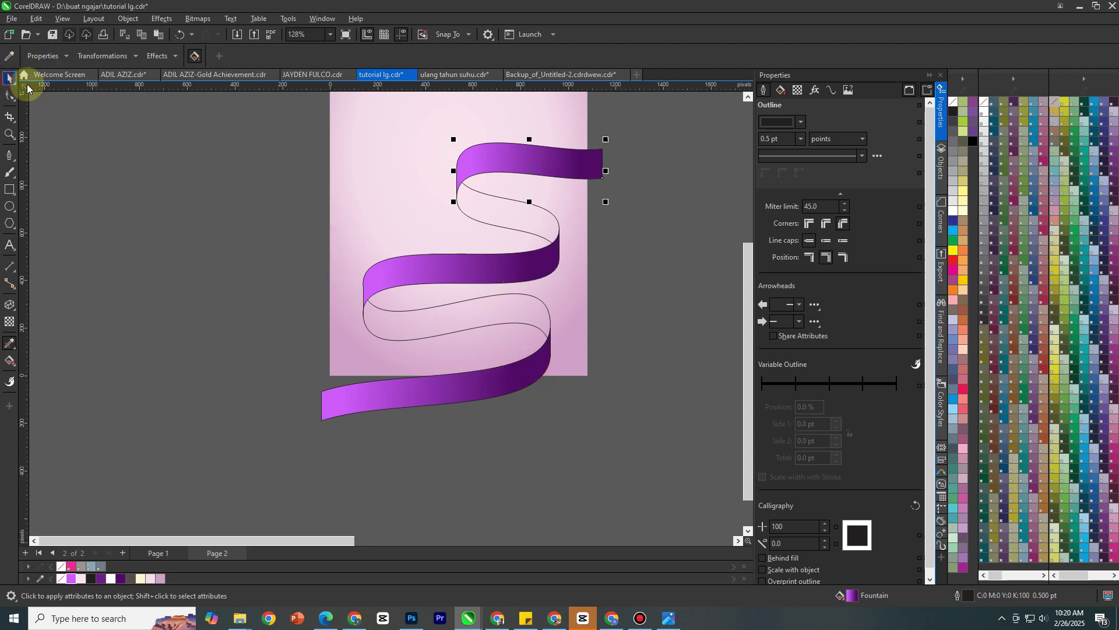
# Step: Copy the uppermost segment's purple gradient to the second ribbon segment with the Attributes Eyedropper
pyautogui.click(512, 200)
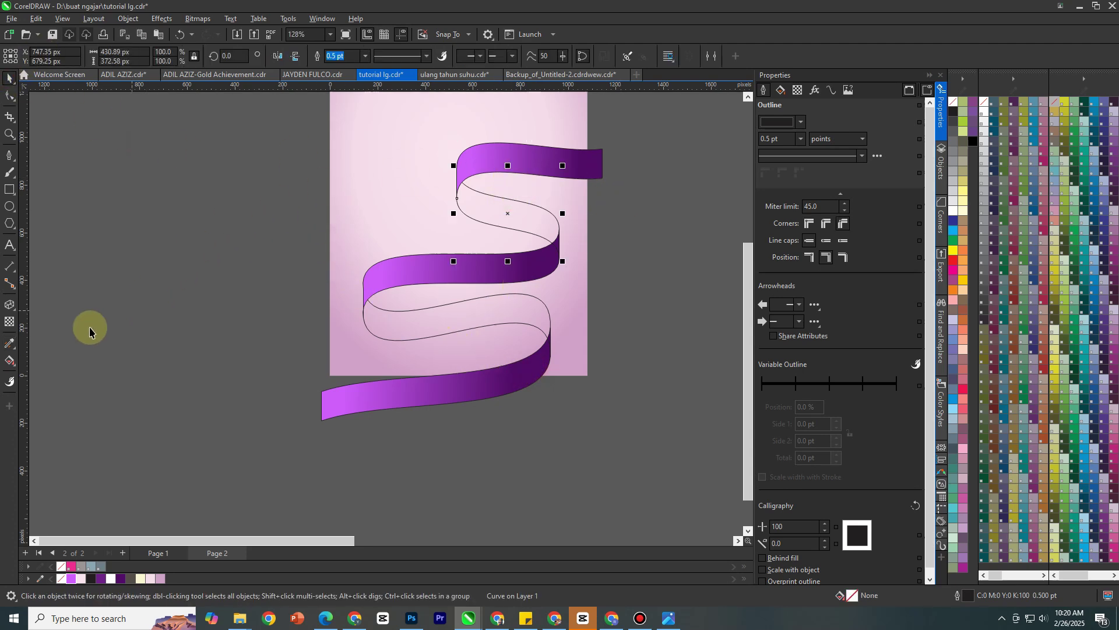
pyautogui.click(9, 344)
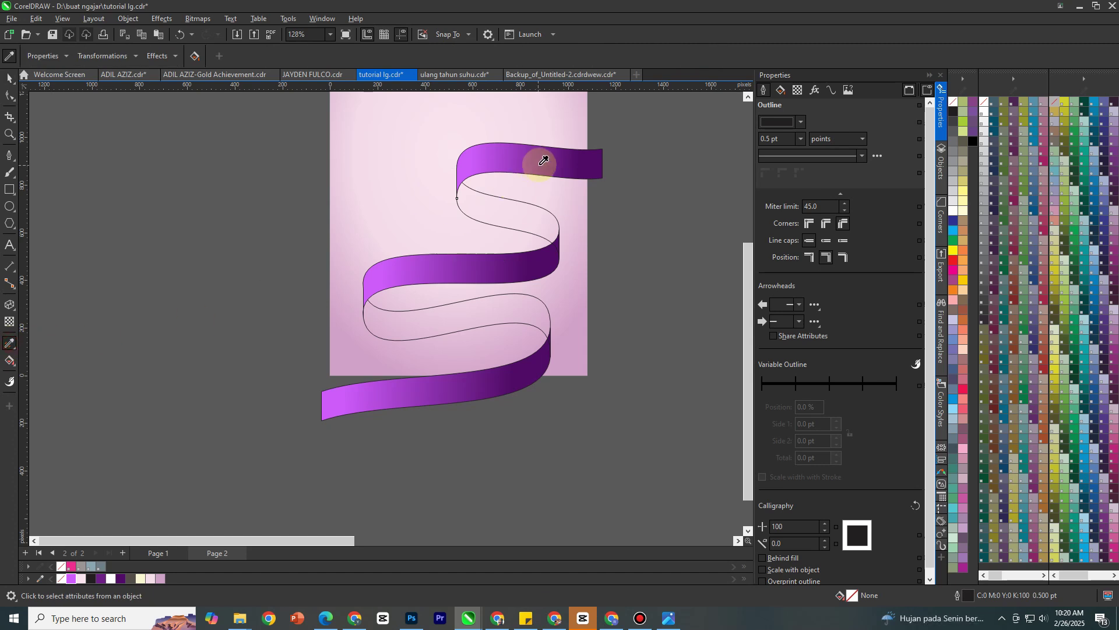
pyautogui.click(538, 161)
pyautogui.click(510, 208)
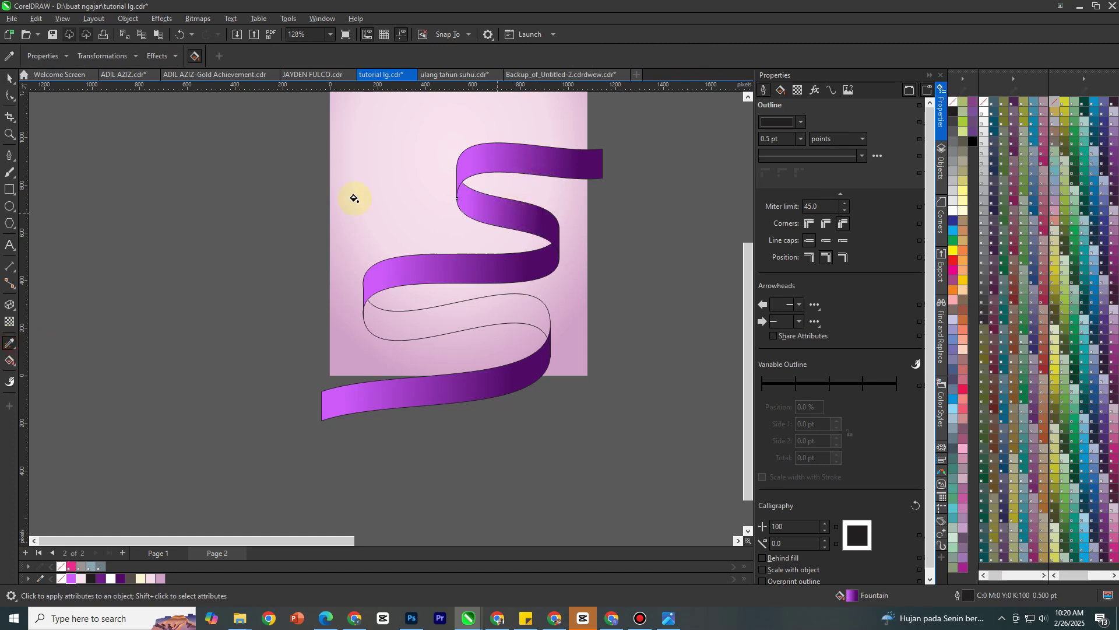
pyautogui.click(111, 157)
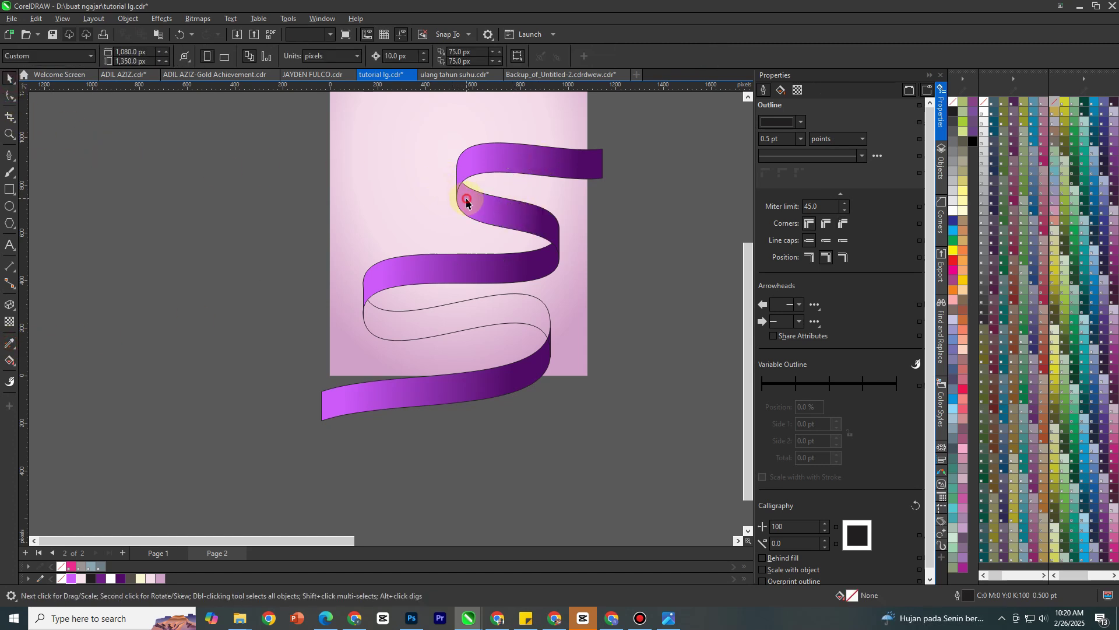
# Step: Reverse the second ribbon segment's gradient so the dark purple lies at its left bend, and deselect it
pyautogui.click(466, 201)
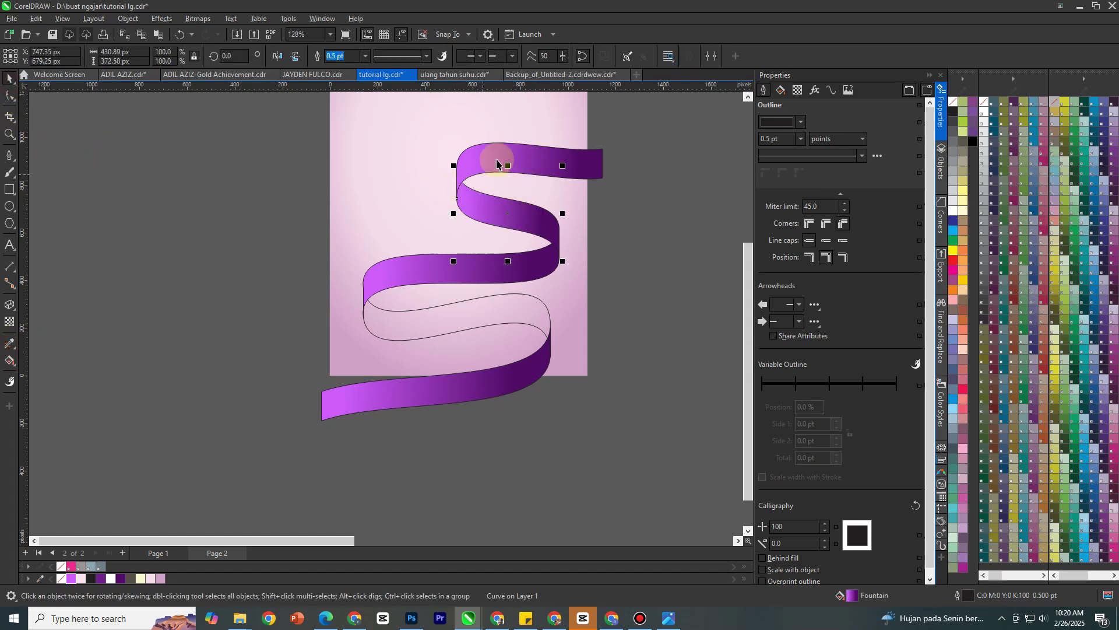
pyautogui.click(7, 362)
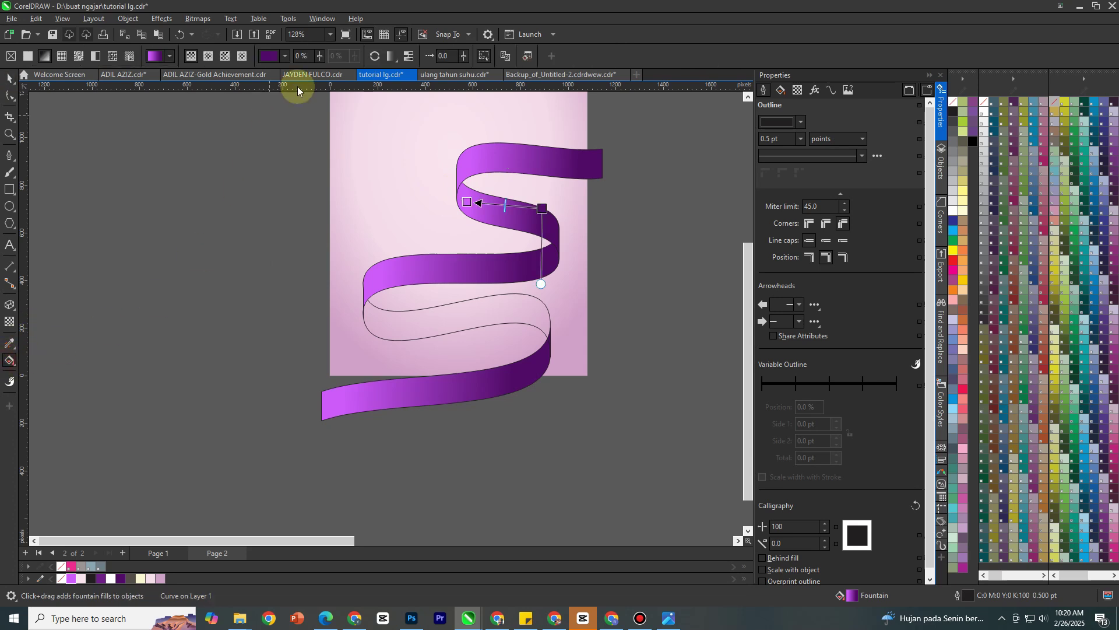
pyautogui.click(375, 57)
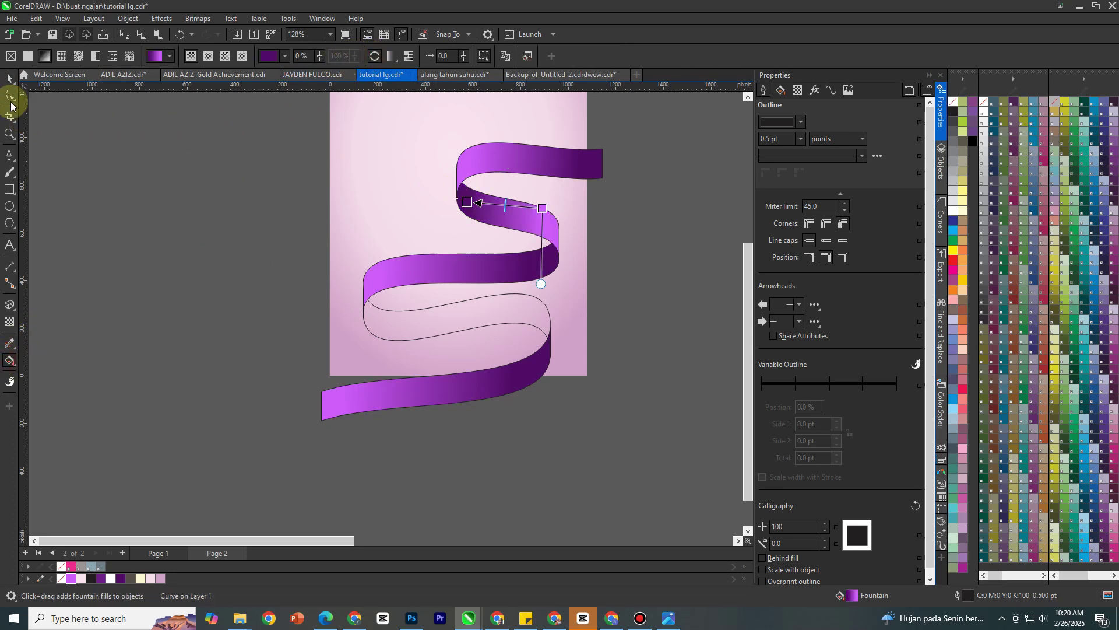
pyautogui.click(10, 78)
pyautogui.click(138, 172)
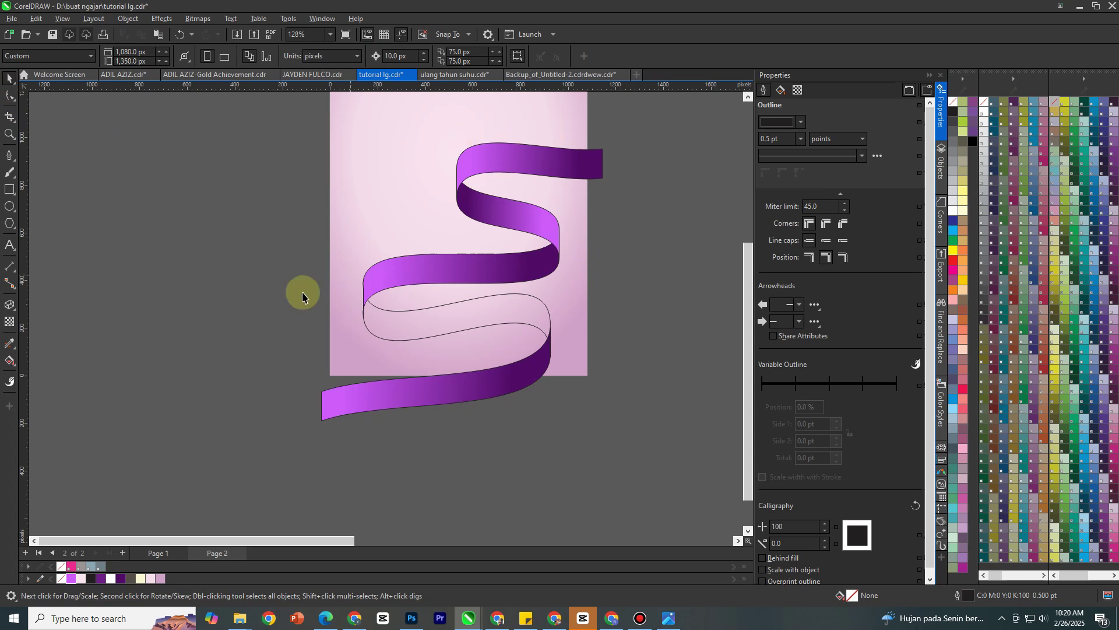
# Step: Copy the second ribbon segment's reversed purple gradient to the fourth segment with the Attributes Eyedropper
pyautogui.click(9, 344)
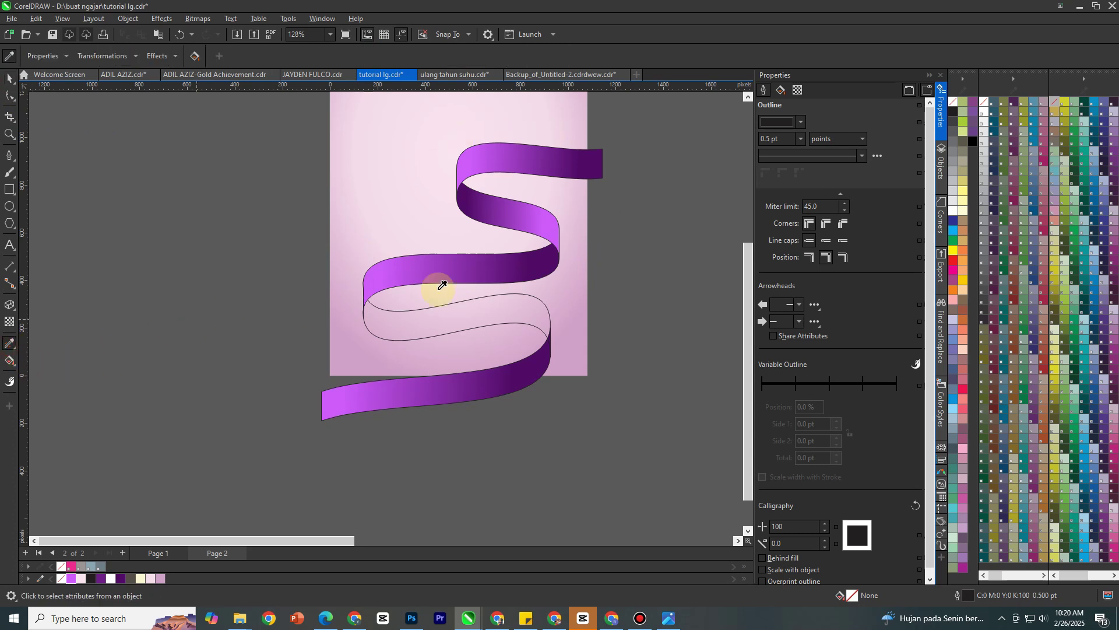
pyautogui.click(516, 220)
pyautogui.click(516, 307)
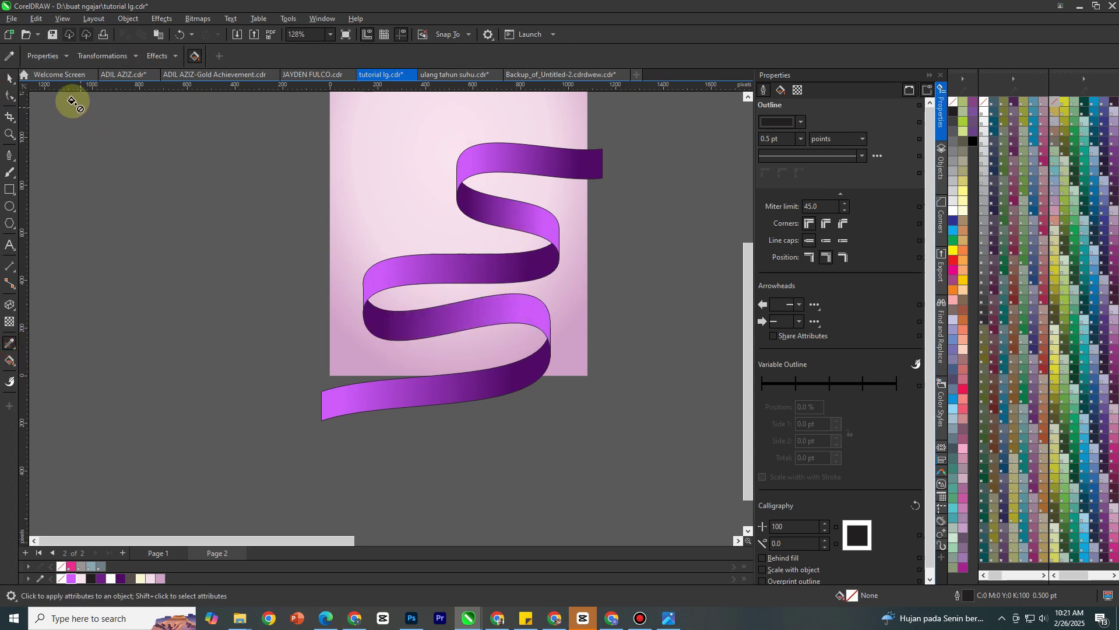
pyautogui.press('space')
# Step: Remove the outline from all five ribbon segments by setting its width to None, and deselect them
pyautogui.scroll(-3, 507, 220)
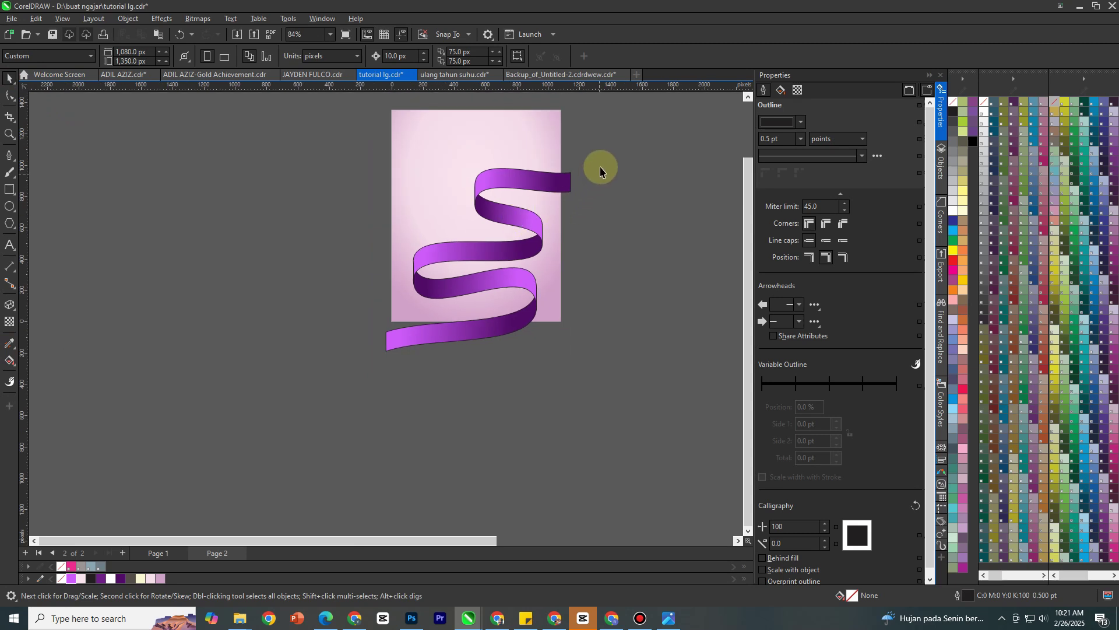
pyautogui.moveTo(610, 144); pyautogui.dragTo(348, 374)
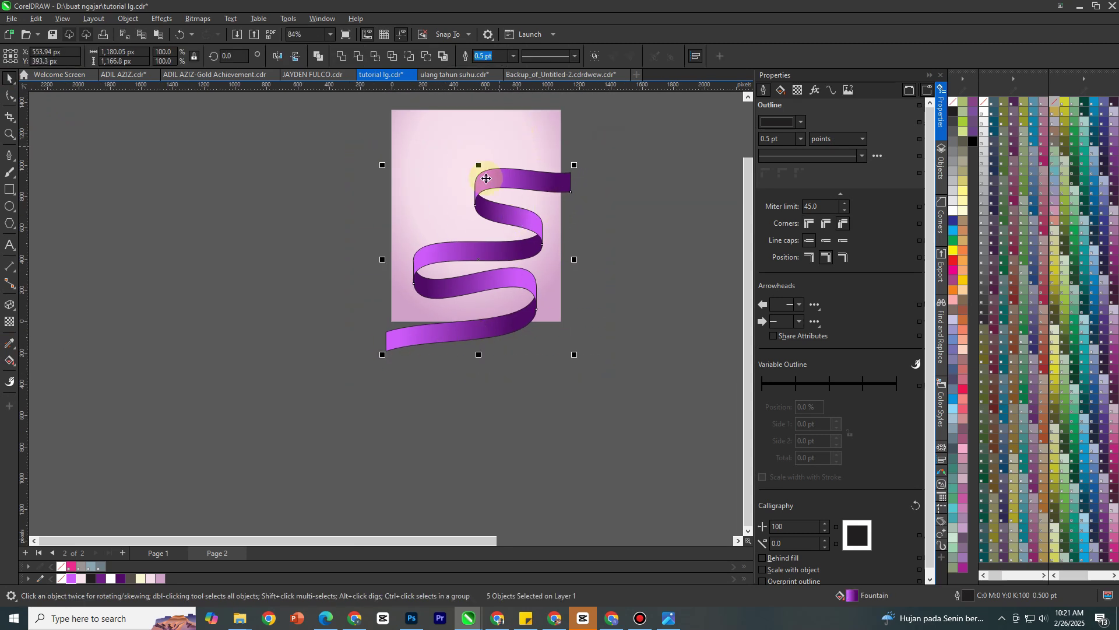
pyautogui.click(502, 58)
pyautogui.click(513, 56)
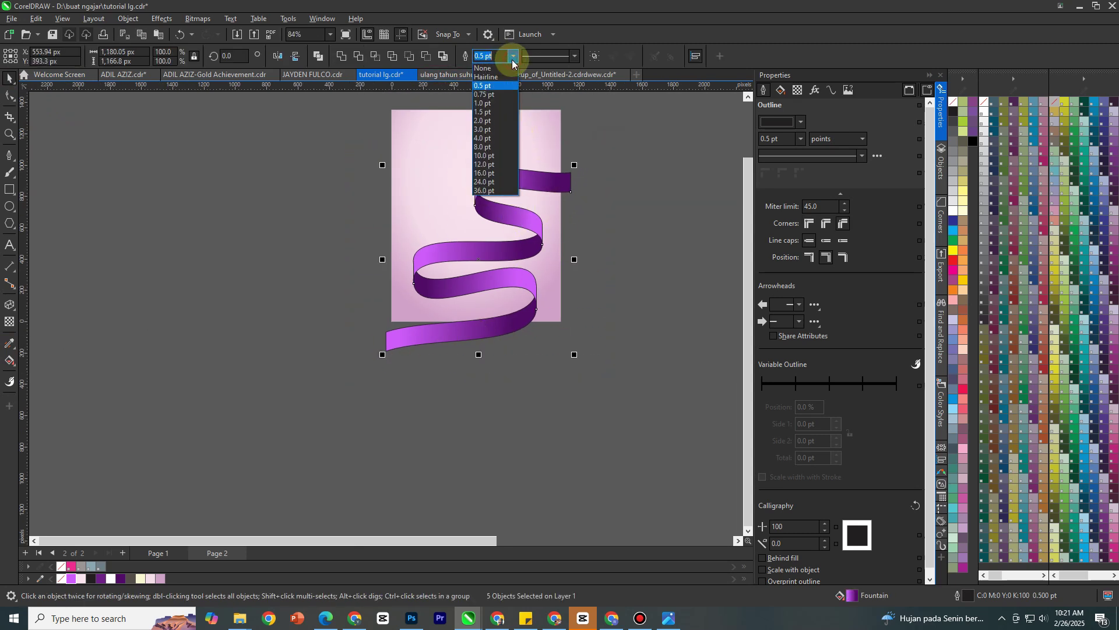
pyautogui.click(506, 68)
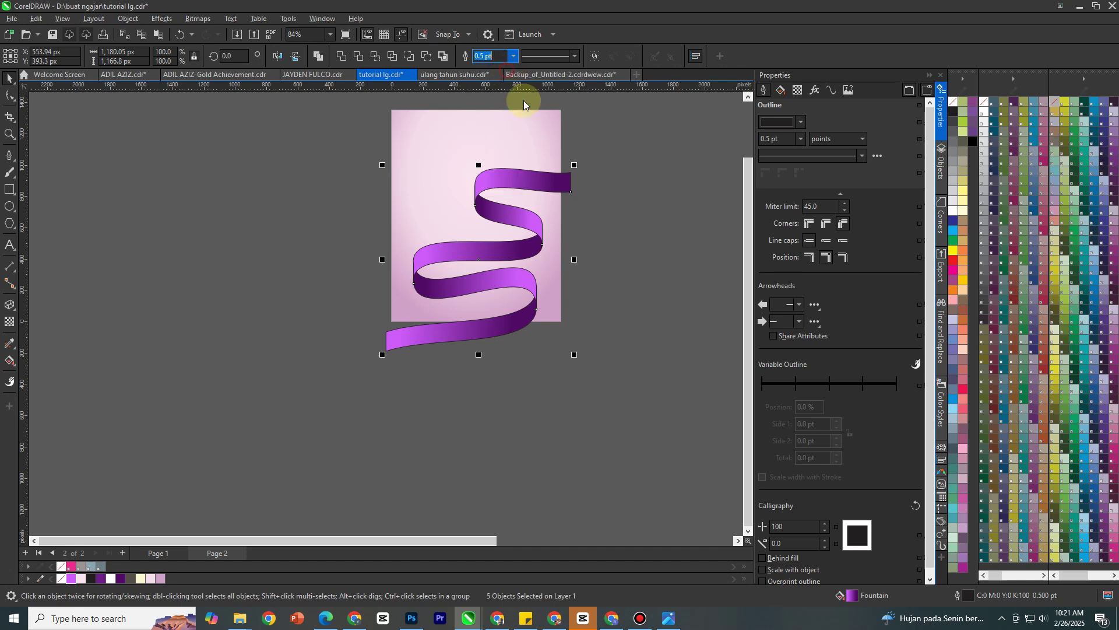
pyautogui.click(641, 242)
pyautogui.scroll(3, 403, 278)
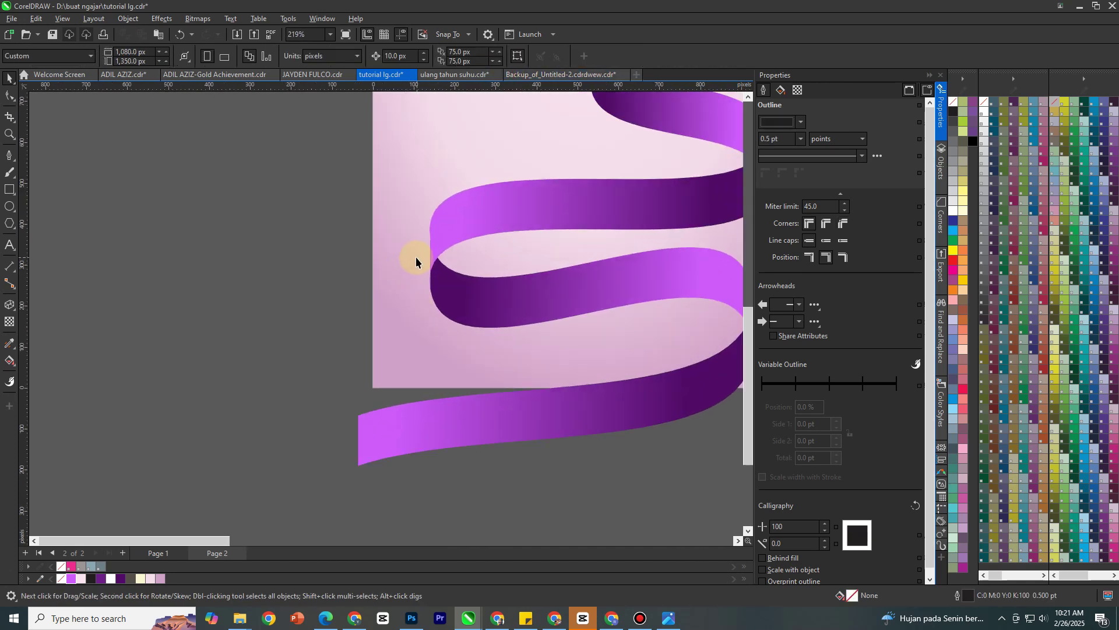
# Step: Move the cut-out photo of the couple next to the page and bring it in front of all objects
pyautogui.scroll(-4, 415, 258)
pyautogui.scroll(-1, 404, 259)
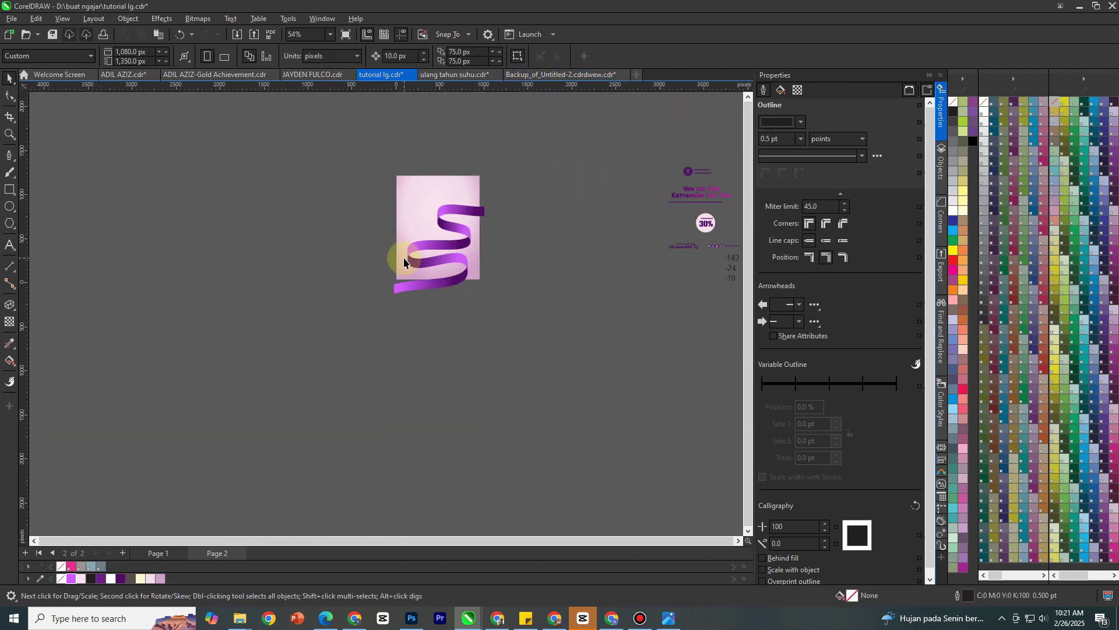
pyautogui.scroll(-1, 671, 234)
pyautogui.moveTo(669, 227); pyautogui.dragTo(563, 301)
pyautogui.scroll(3, 469, 239)
pyautogui.hotkey('shift', 'pageup')
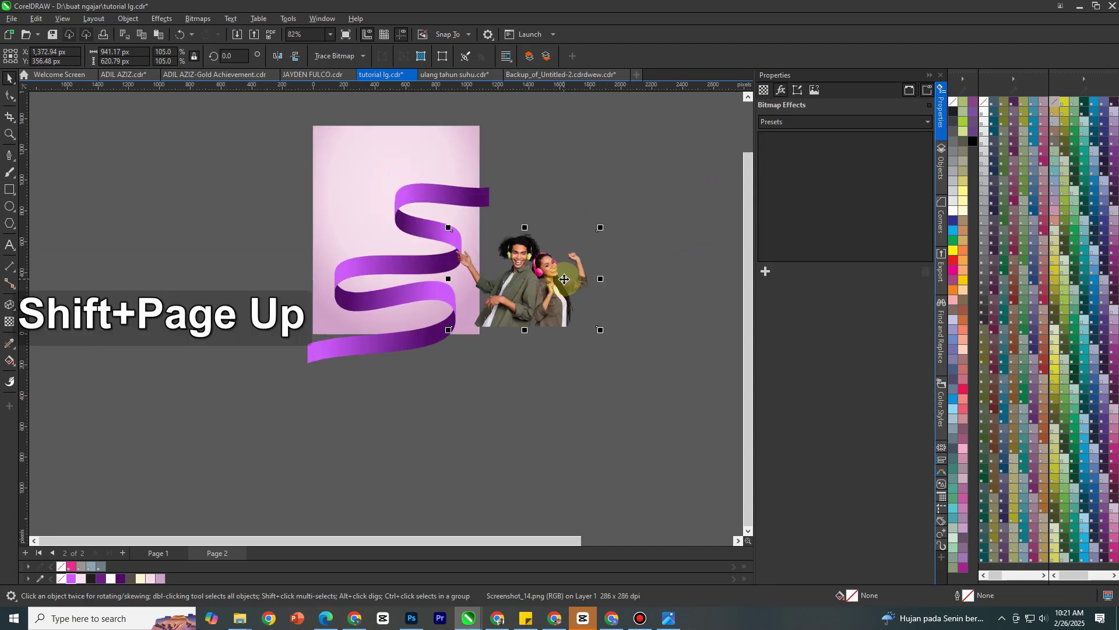
# Step: Place the couple photo over the middle of the ribbon at about X 499 px, Y 586 px
pyautogui.scroll(3, 564, 279)
pyautogui.moveTo(564, 279); pyautogui.dragTo(320, 224)
pyautogui.scroll(1, 288, 241)
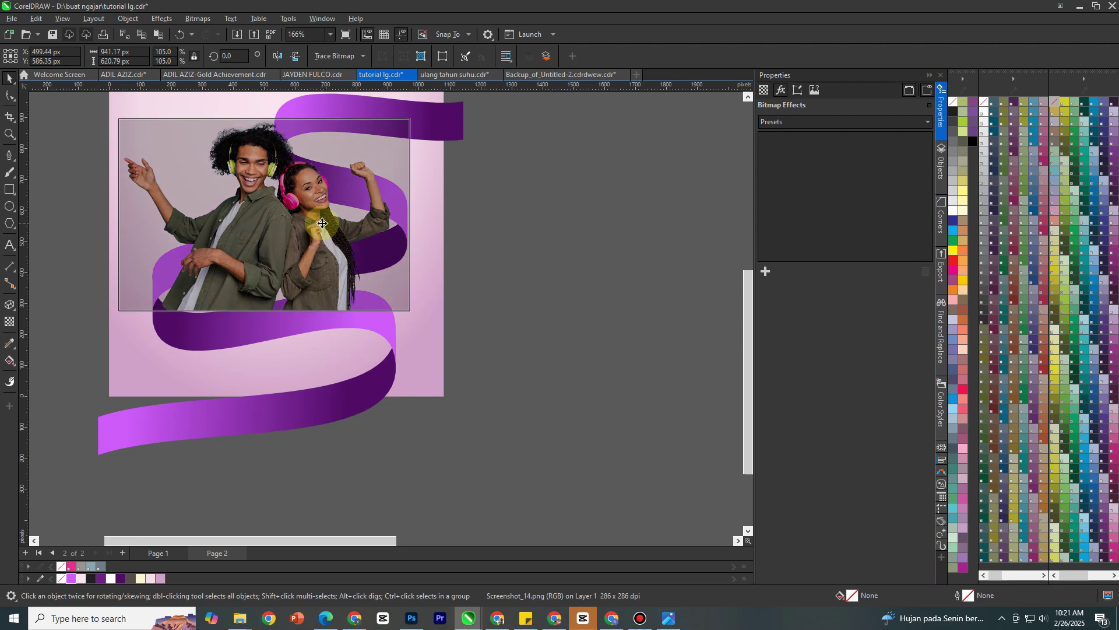
# Step: Bring the two lowest ribbon segments in front of the couple photo, and deselect them
pyautogui.scroll(-3, 380, 222)
pyautogui.click(327, 383)
pyautogui.moveTo(136, 427); pyautogui.dragTo(501, 251)
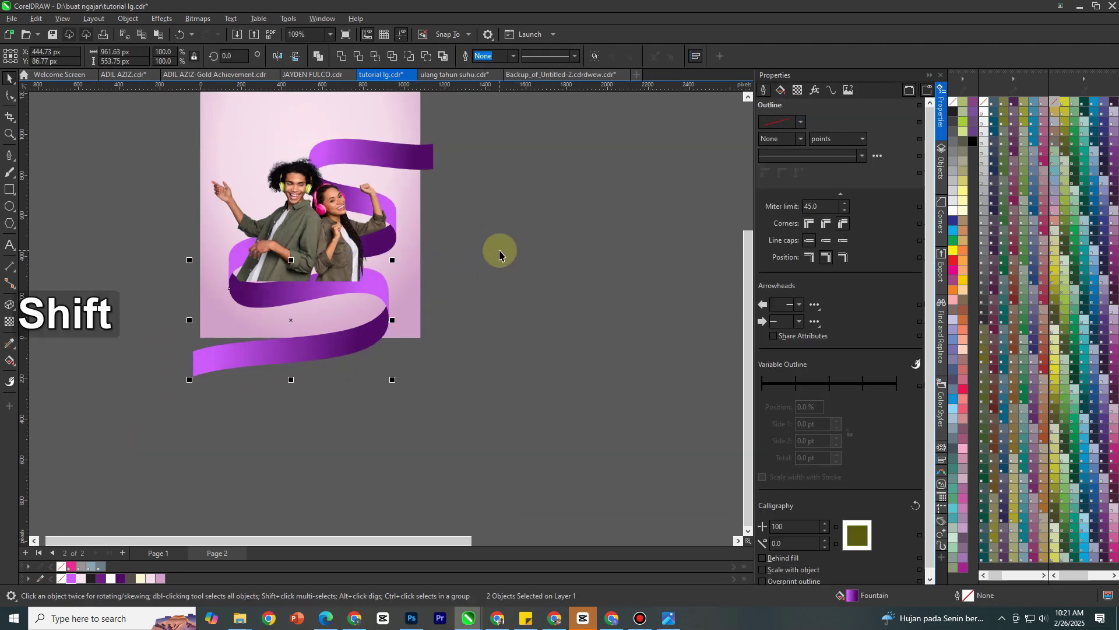
pyautogui.hotkey('shift', 'pageup')
pyautogui.click(524, 232)
pyautogui.scroll(-2, 527, 237)
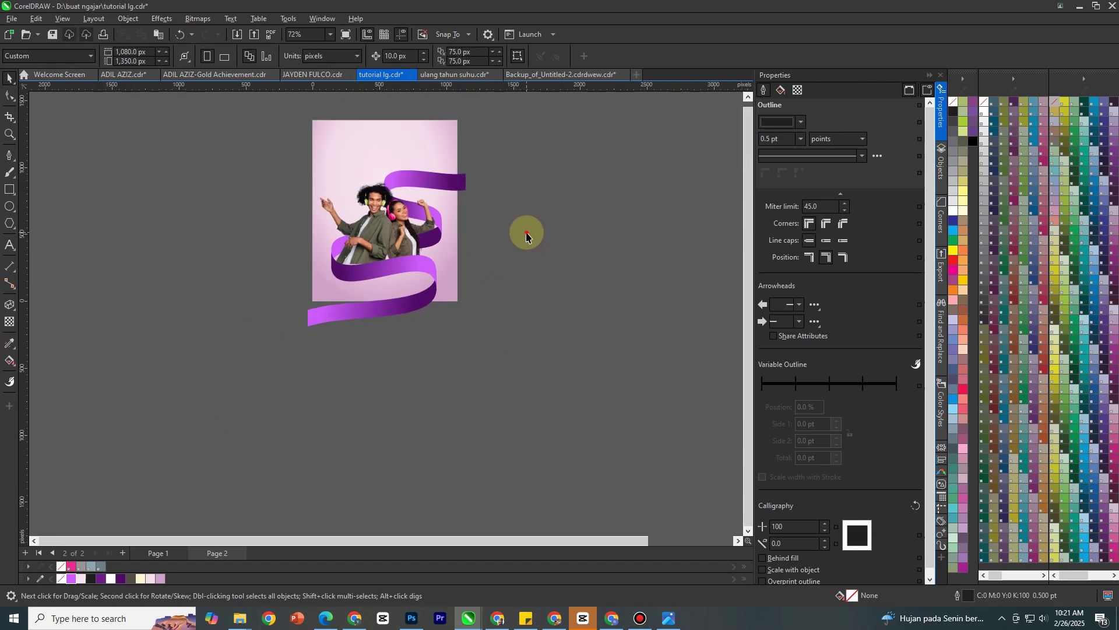
# Step: Nudge the couple photo slightly down to about Y 569 px so its lower edge sits behind the ribbon
pyautogui.scroll(3, 378, 229)
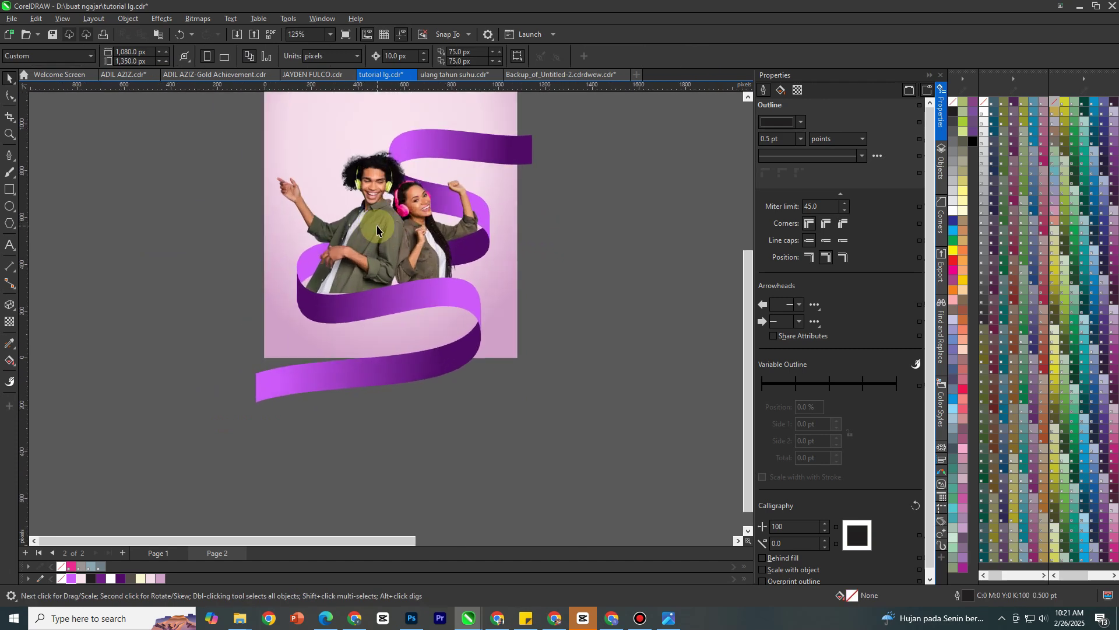
pyautogui.click(389, 218)
pyautogui.scroll(1, 397, 214)
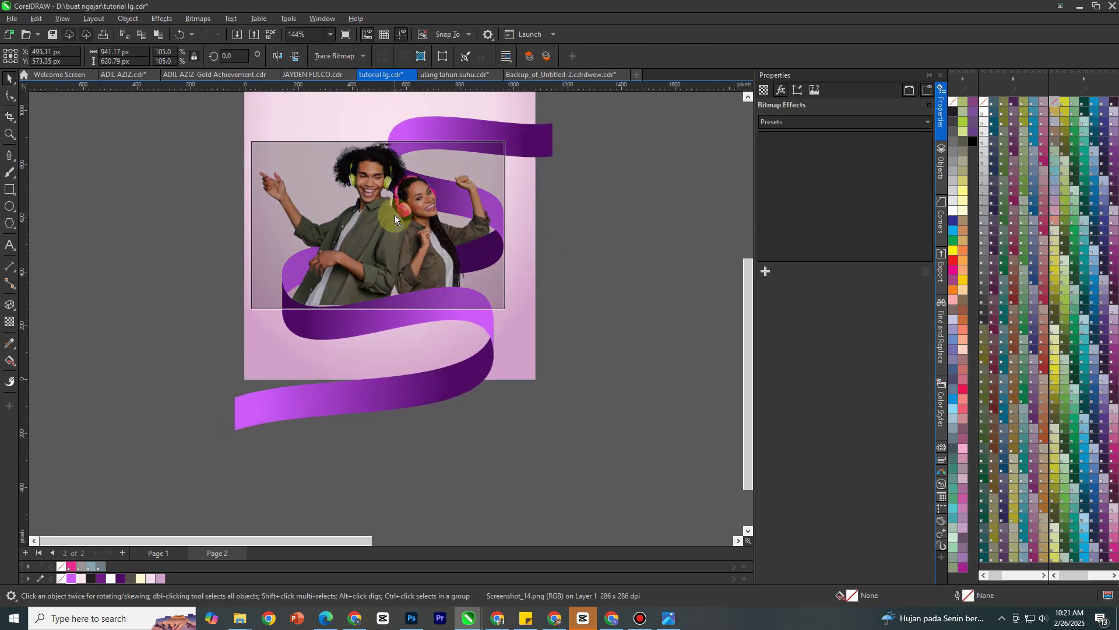
pyautogui.scroll(-3, 394, 213)
pyautogui.click(544, 209)
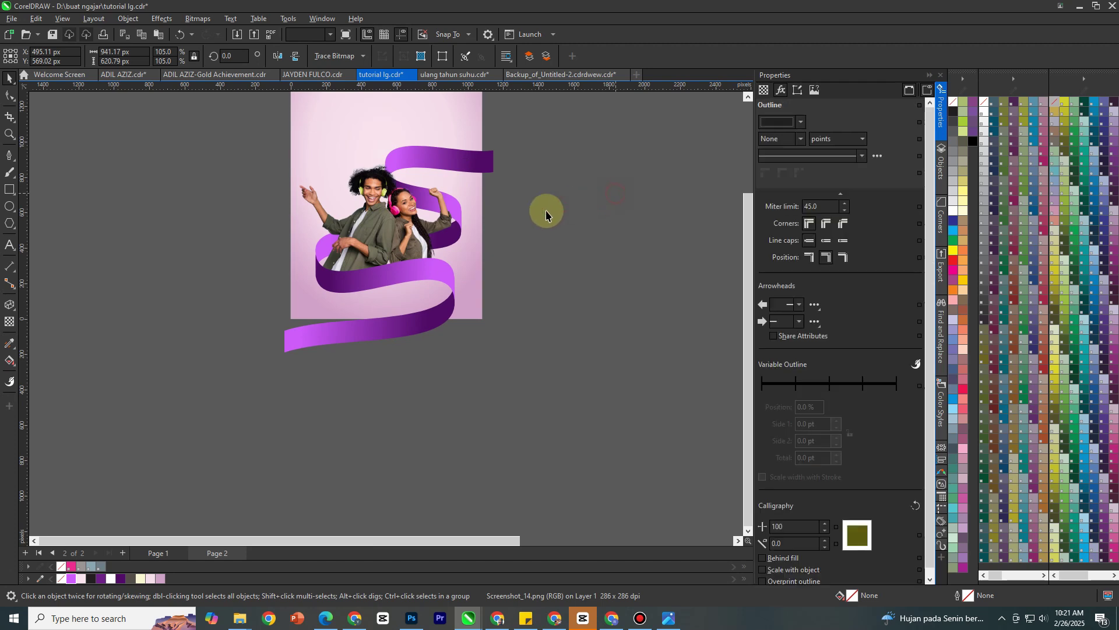
# Step: Copy the couple photo and paste the duplicate in place on top of the original
pyautogui.click(382, 217)
pyautogui.scroll(-1, 412, 222)
pyautogui.scroll(2, 413, 223)
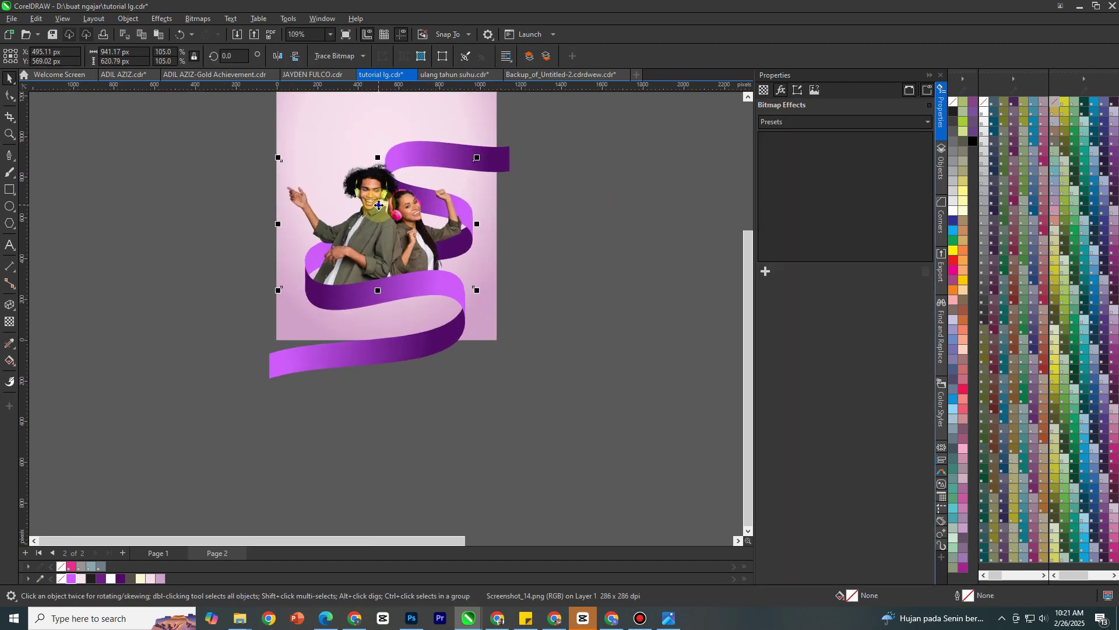
pyautogui.rightClick(379, 205)
pyautogui.click(568, 248)
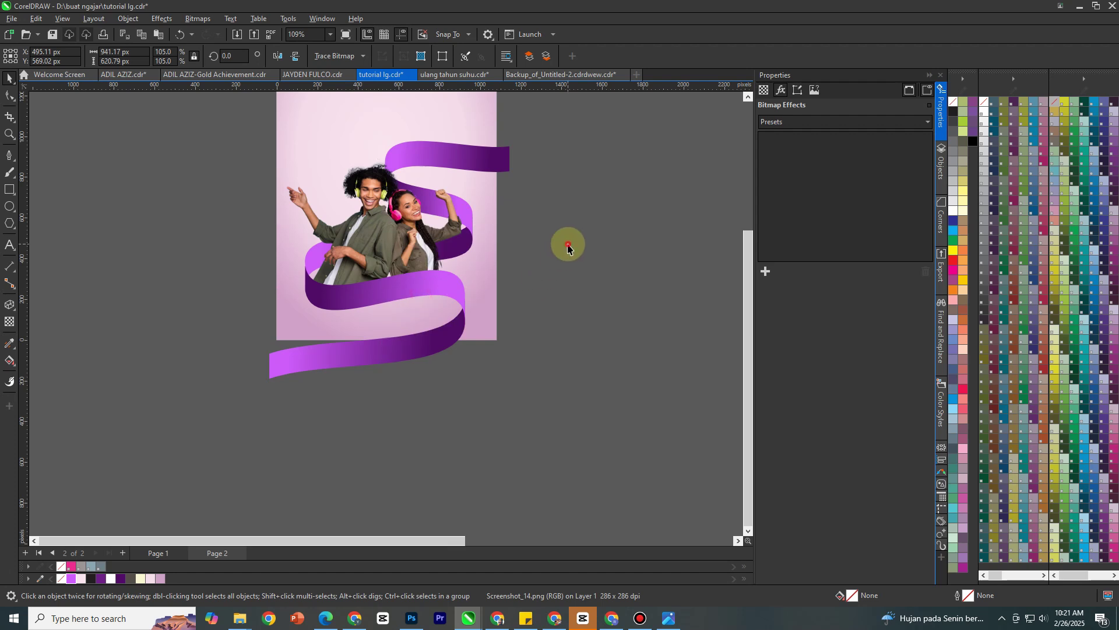
pyautogui.rightClick(572, 192)
pyautogui.click(624, 280)
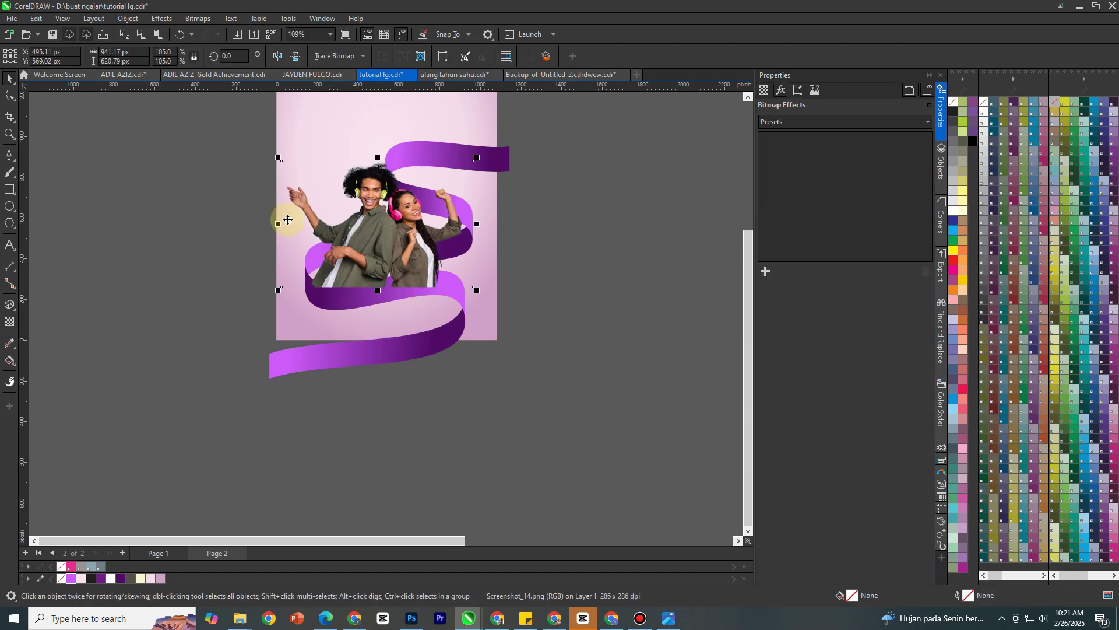
# Step: Move the three reference numbers -142, -24 and -10 beside the page, next to the ribbon
pyautogui.scroll(-2, 288, 220)
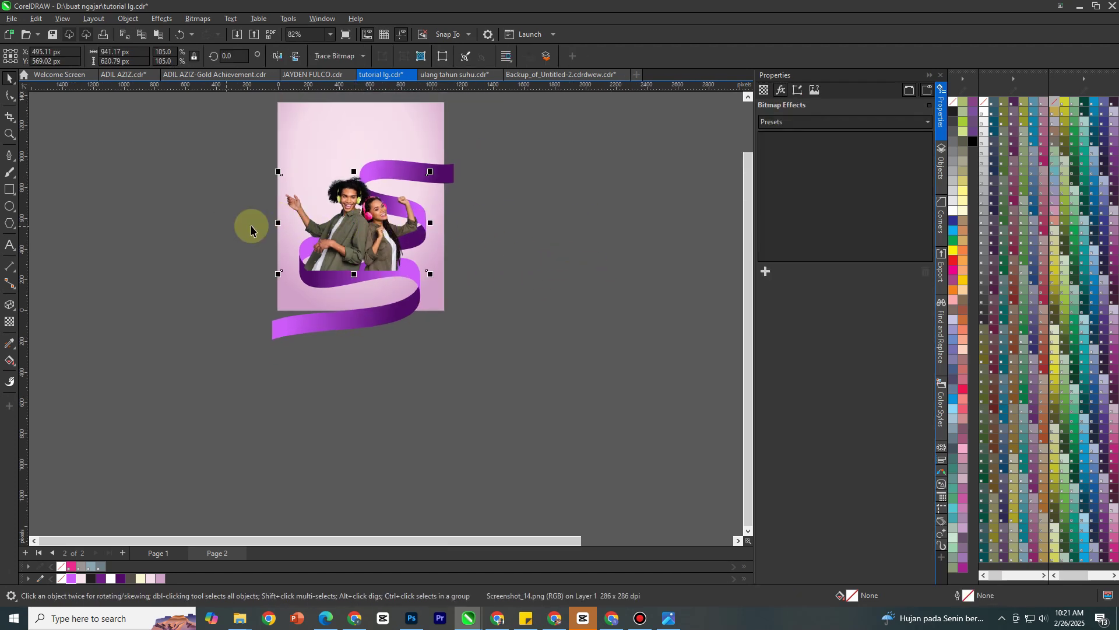
pyautogui.scroll(-3, 298, 218)
pyautogui.moveTo(644, 314); pyautogui.dragTo(401, 227)
pyautogui.scroll(6, 408, 222)
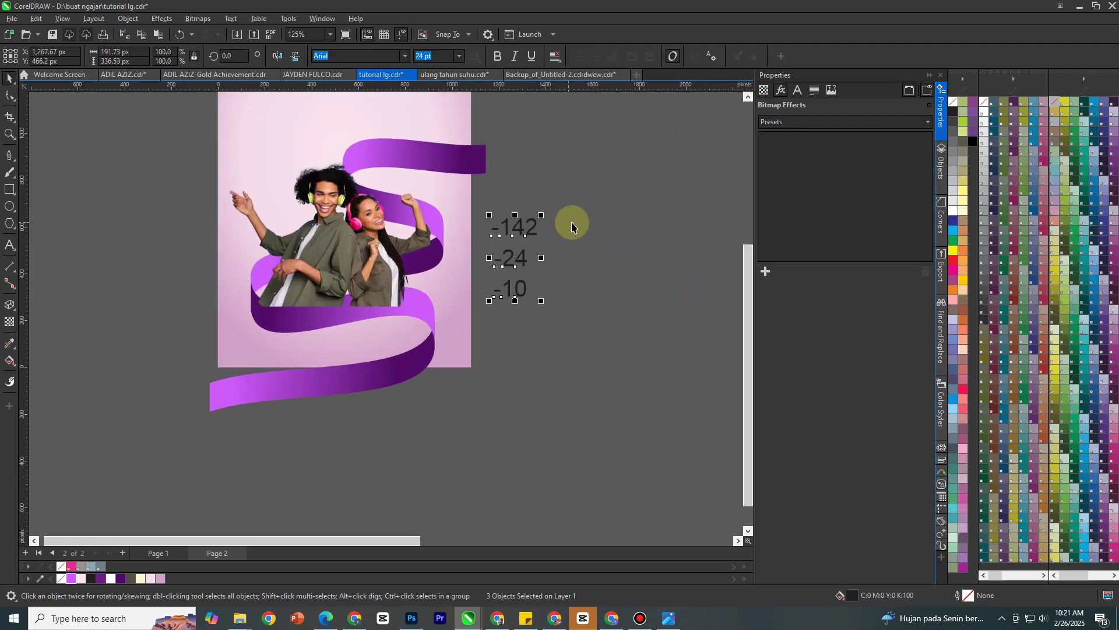
pyautogui.click(525, 228)
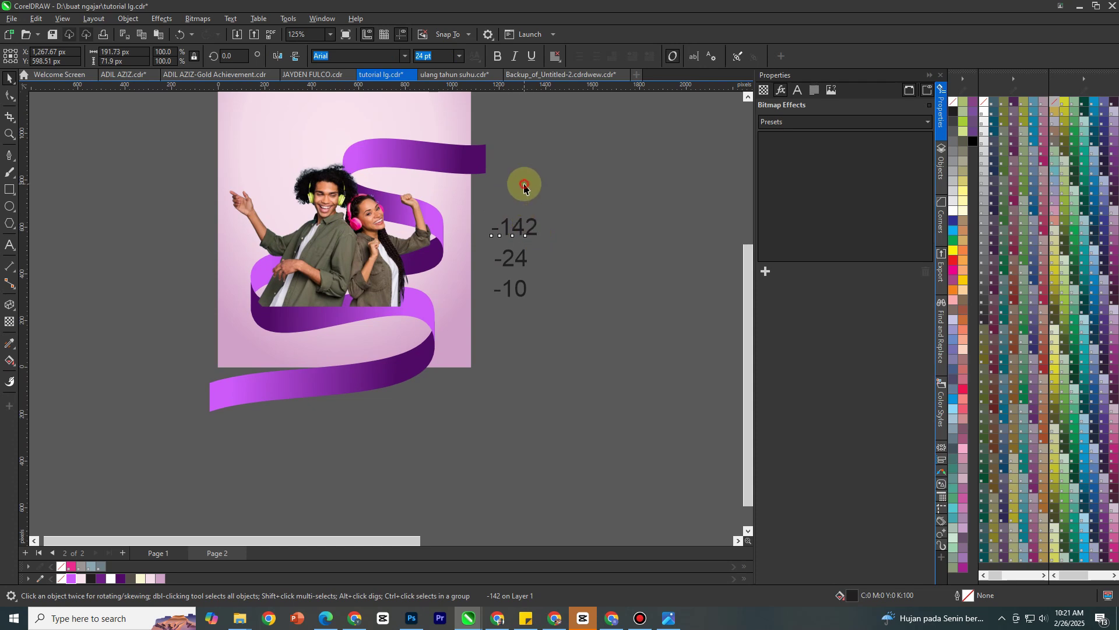
pyautogui.click(368, 212)
pyautogui.moveTo(389, 195); pyautogui.dragTo(304, 194)
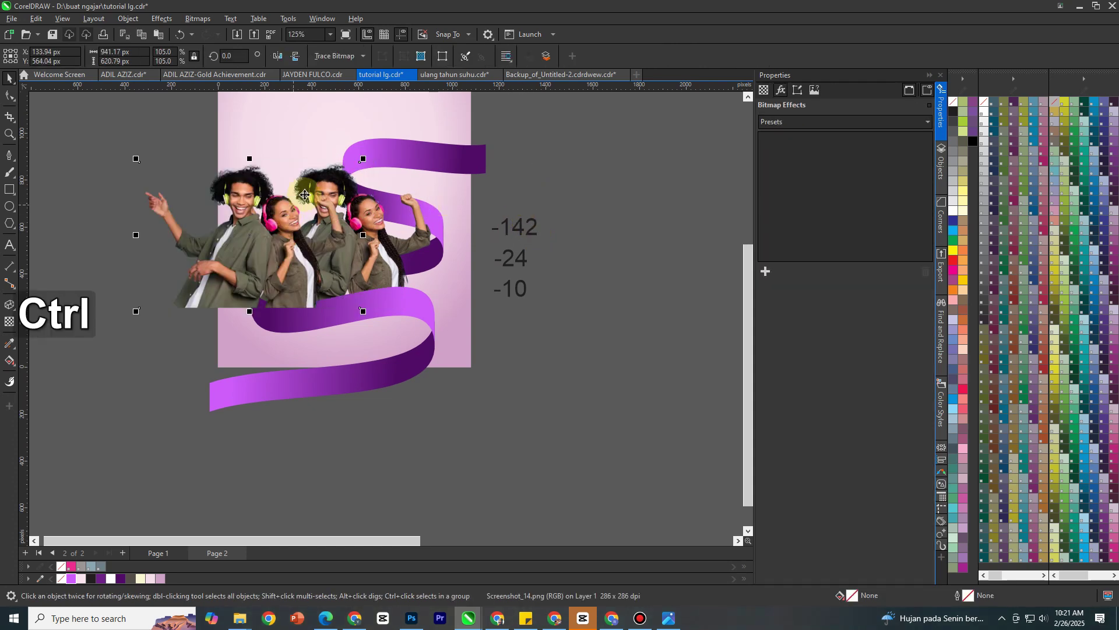
pyautogui.hotkey('ctrl', 'z')
# Step: Add a Hue/Saturation/Lightness adjustment to the top copy of the couple photo and keep that copy selected
pyautogui.click(163, 19)
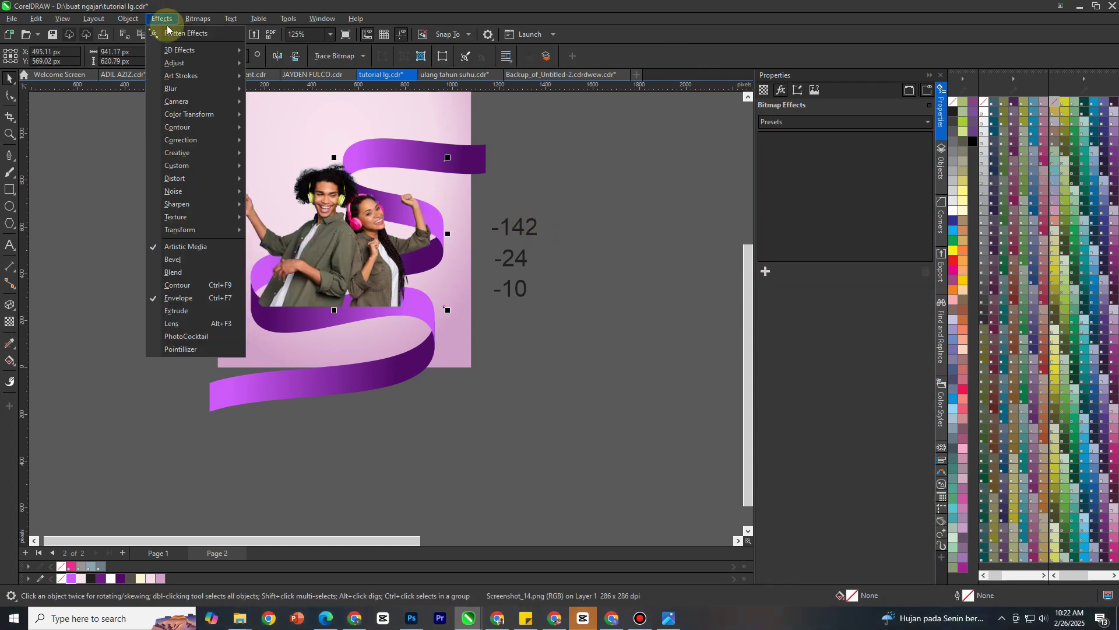
pyautogui.moveTo(185, 64)
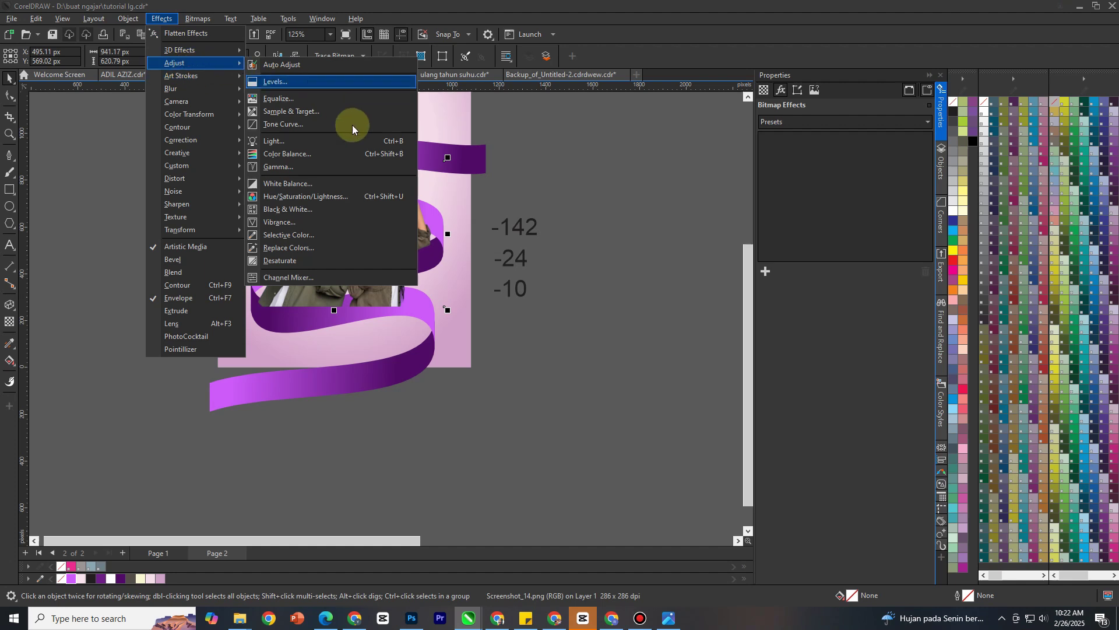
pyautogui.click(320, 197)
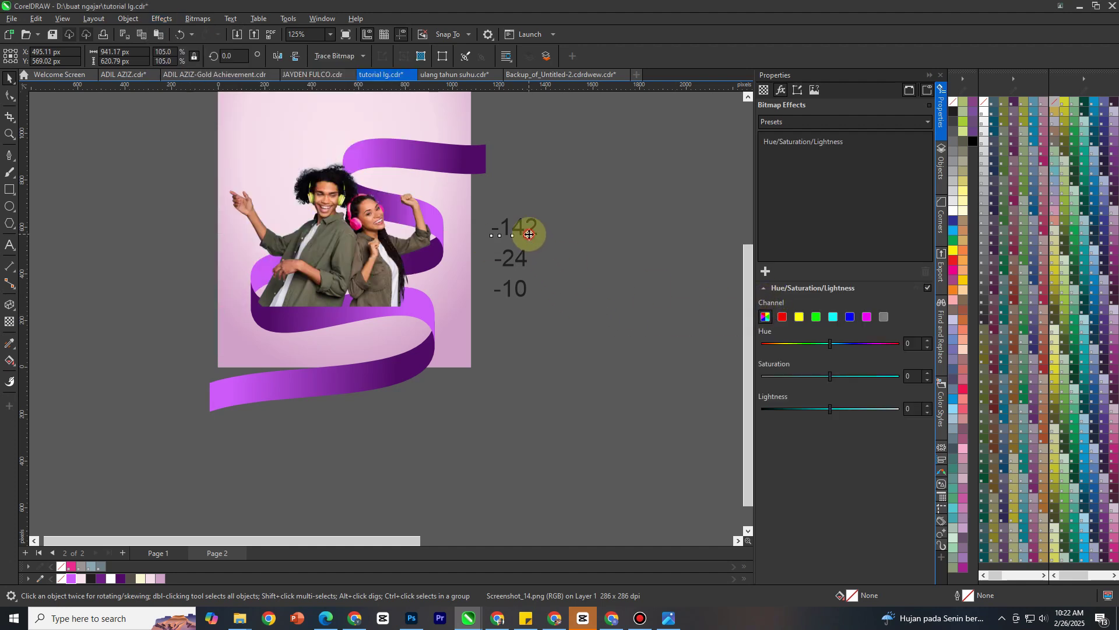
pyautogui.click(529, 234)
pyautogui.click(379, 236)
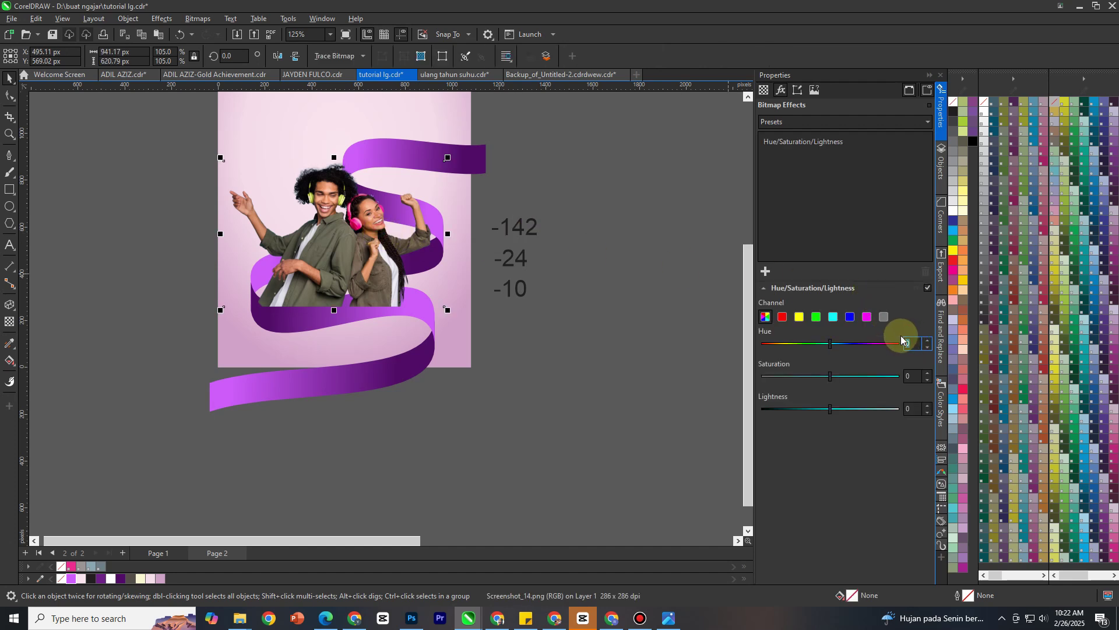
# Step: Set the photo copy's hue to -142, saturation to -24 and lightness to -10
pyautogui.write('-142')
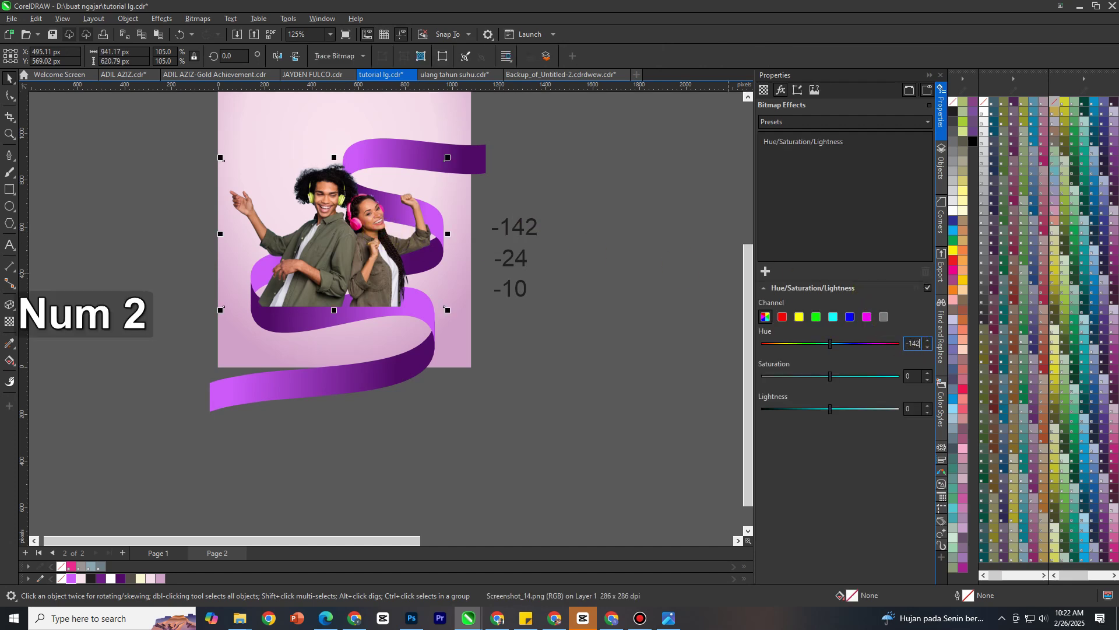
pyautogui.click(913, 376)
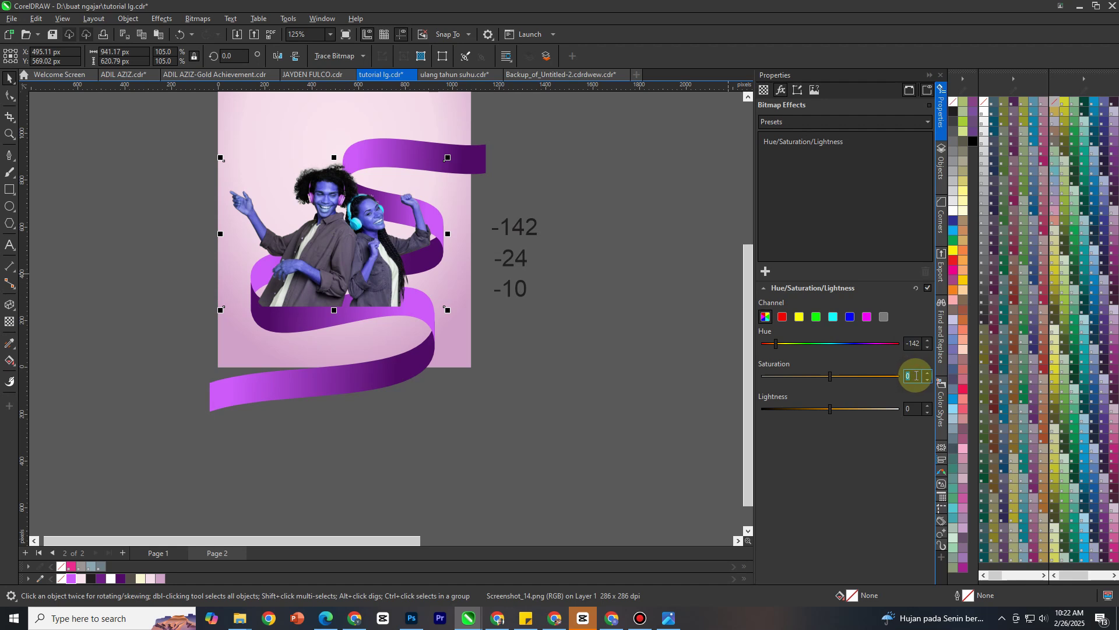
pyautogui.write('-24')
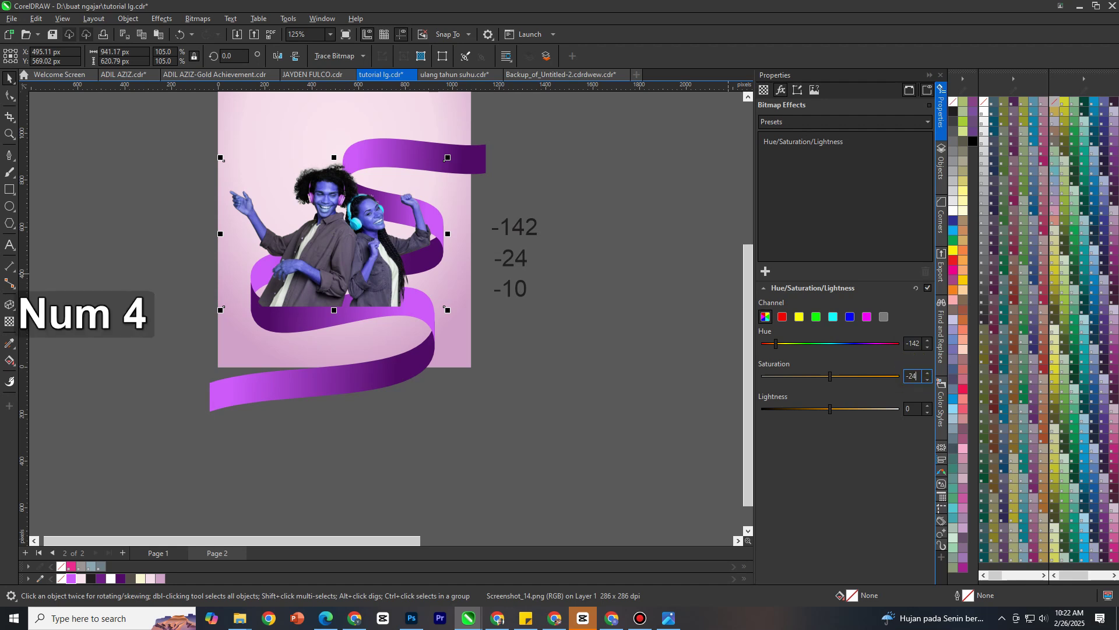
pyautogui.click(913, 408)
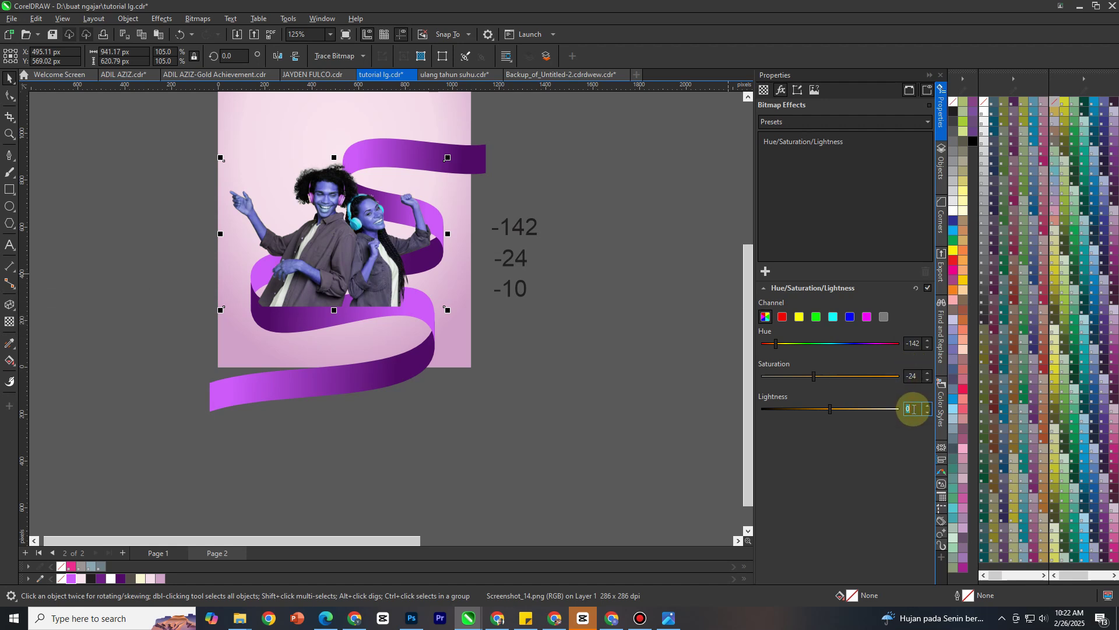
pyautogui.write('-1')
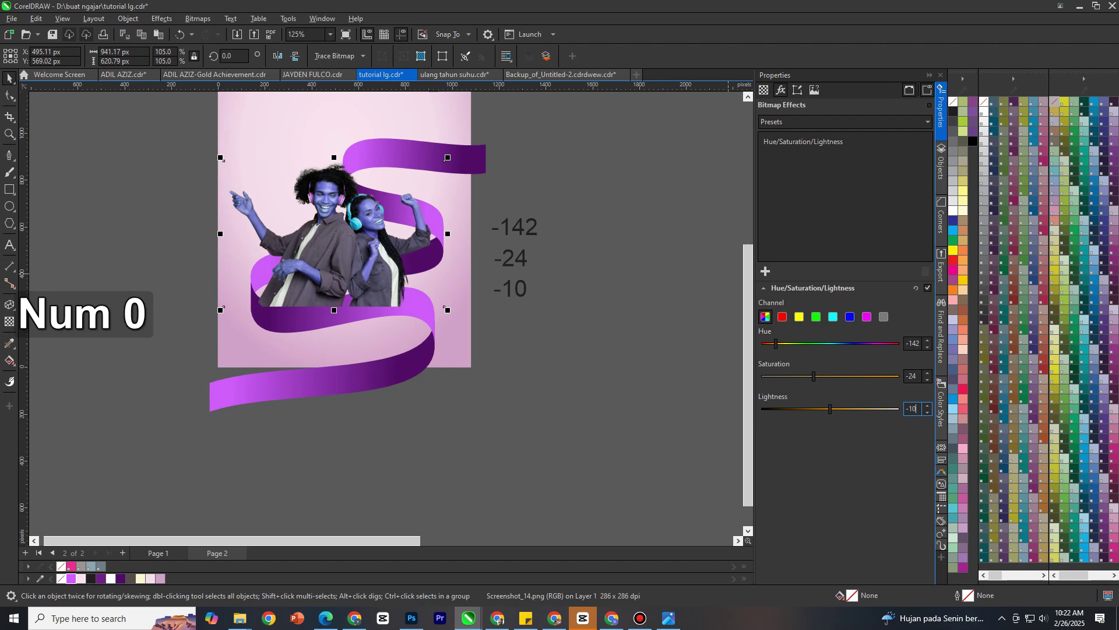
# Step: Deselect the photo copy and delete the three reference numbers beside the page
pyautogui.click(587, 323)
pyautogui.moveTo(586, 183); pyautogui.dragTo(482, 325)
pyautogui.scroll(2, 367, 210)
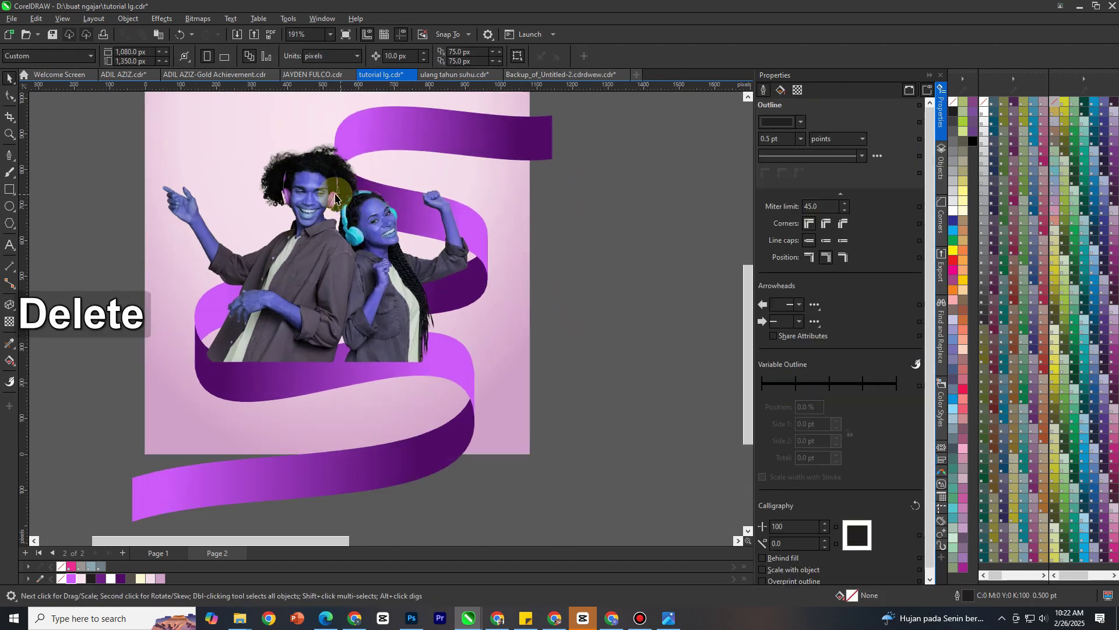
# Step: Set the tinted photo copy's transparency blend mode to Overlay with a uniform transparency of 60
pyautogui.click(322, 189)
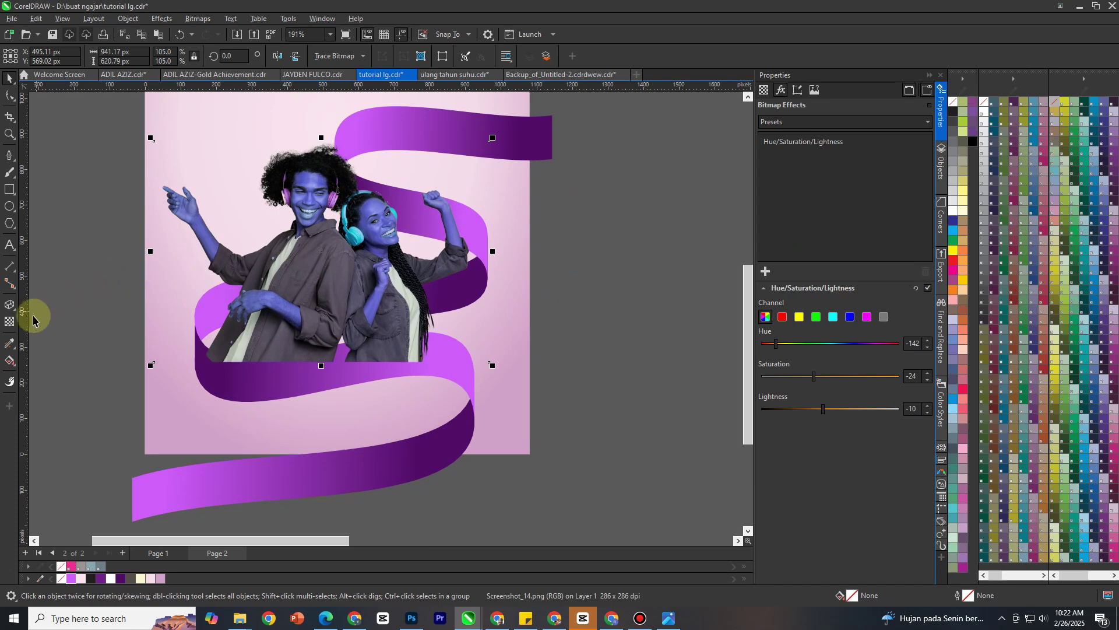
pyautogui.click(11, 324)
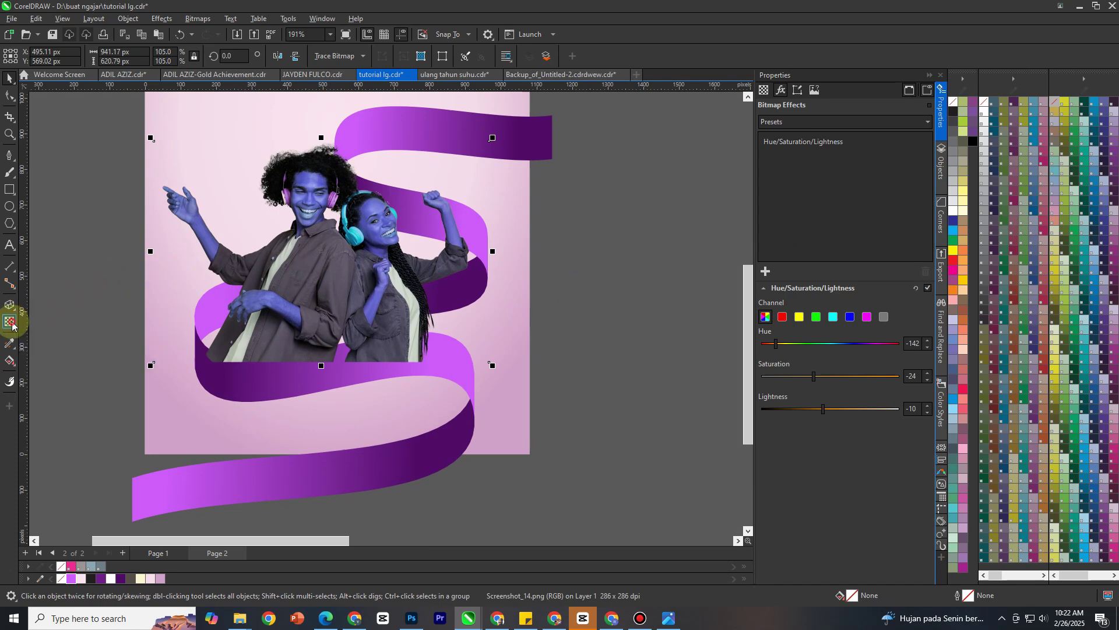
pyautogui.click(144, 59)
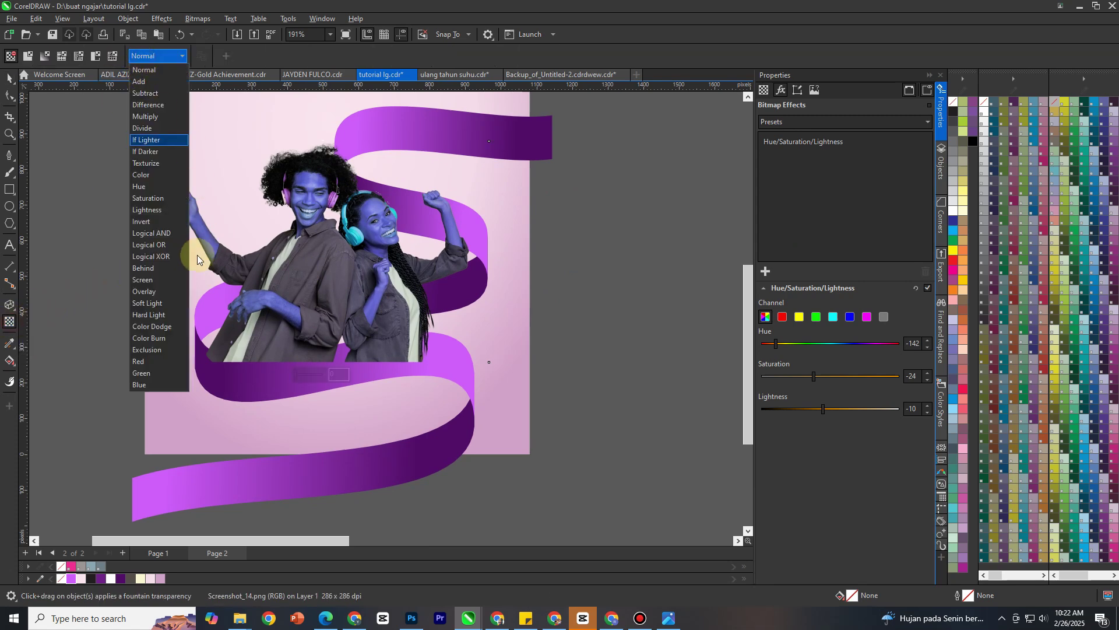
pyautogui.click(148, 292)
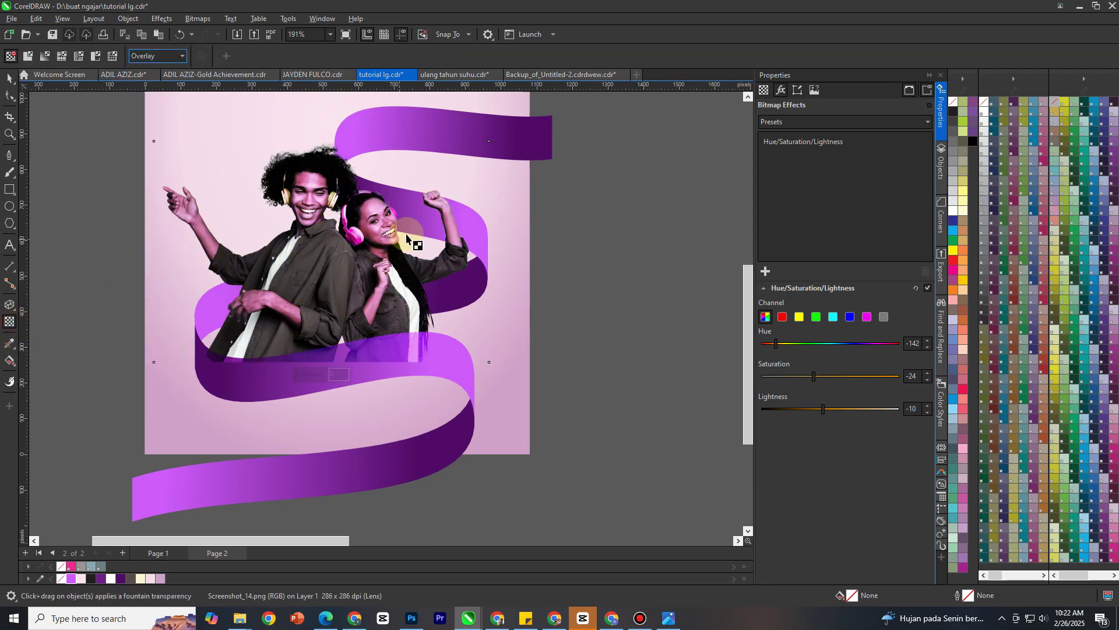
pyautogui.click(306, 376)
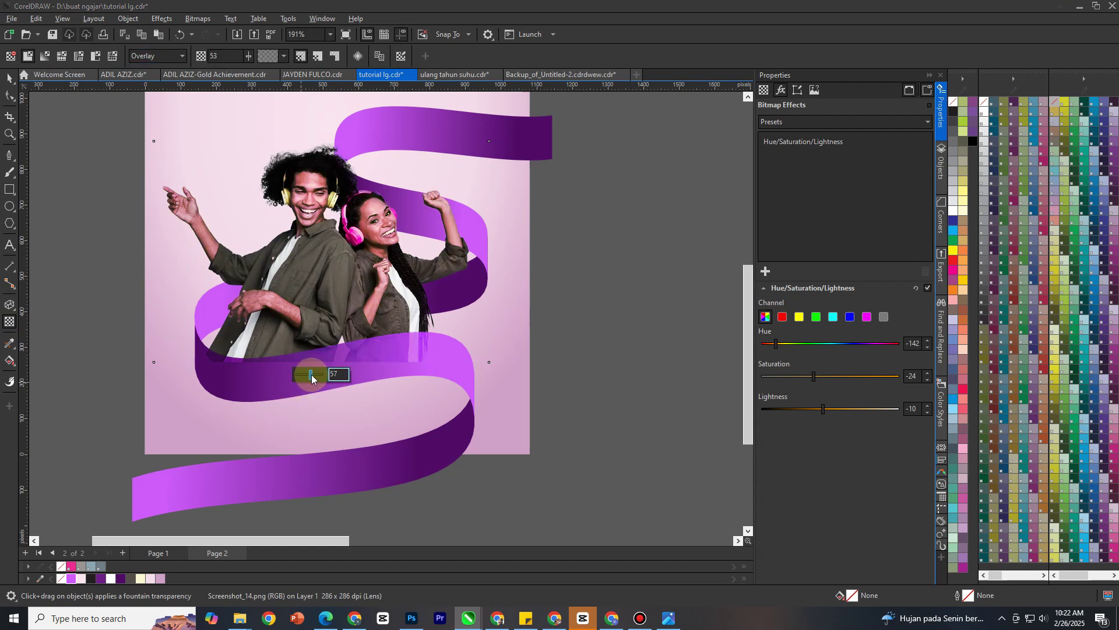
pyautogui.moveTo(312, 375); pyautogui.dragTo(312, 375)
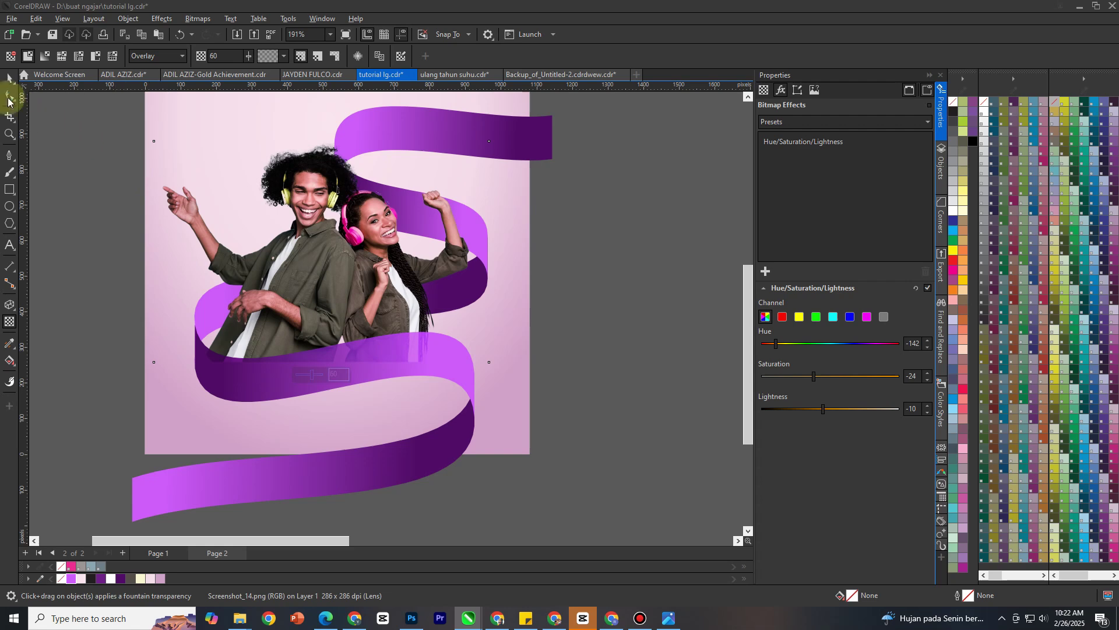
pyautogui.click(7, 78)
# Step: Bring the lower ribbon pieces to the front so they cover the bottom edge of the couple photo
pyautogui.scroll(-3, 515, 253)
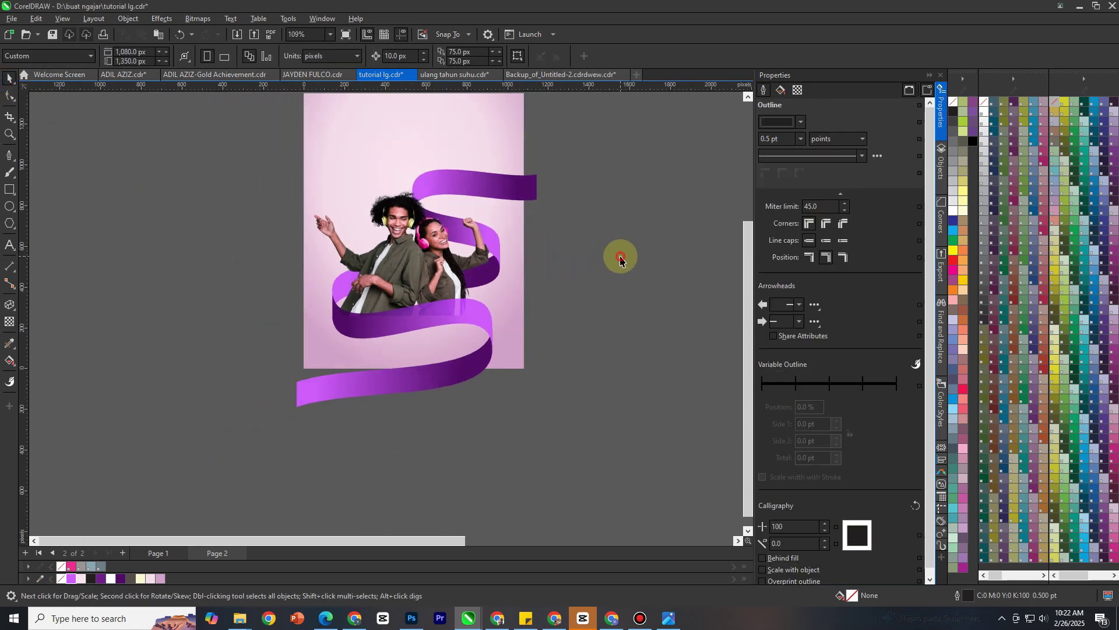
pyautogui.click(394, 236)
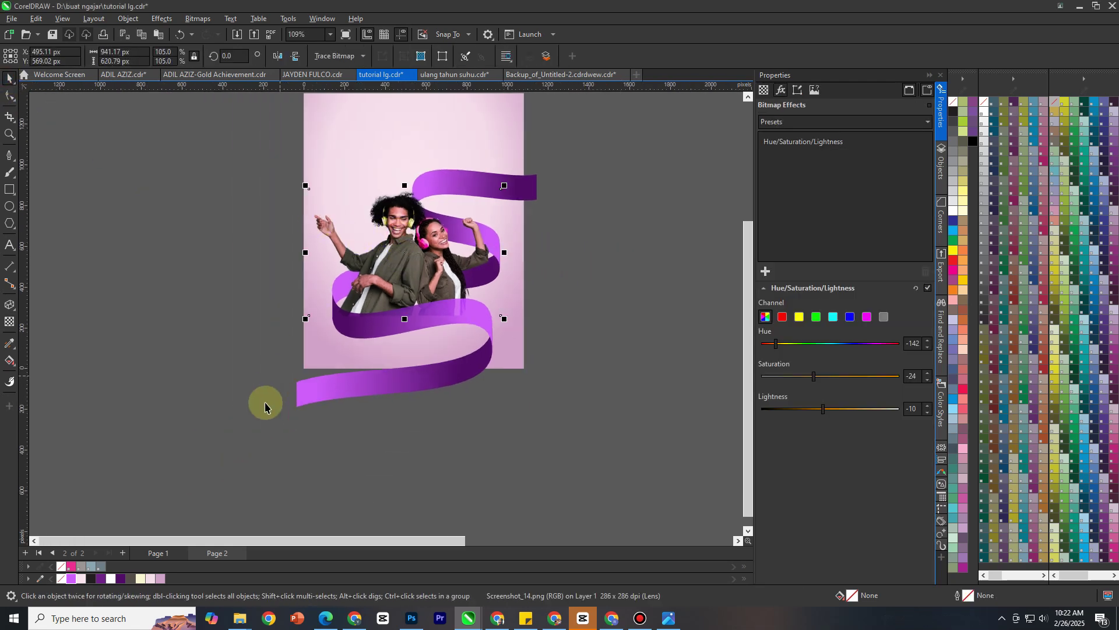
pyautogui.moveTo(242, 447); pyautogui.dragTo(569, 287)
pyautogui.hotkey('shift', 'pageup')
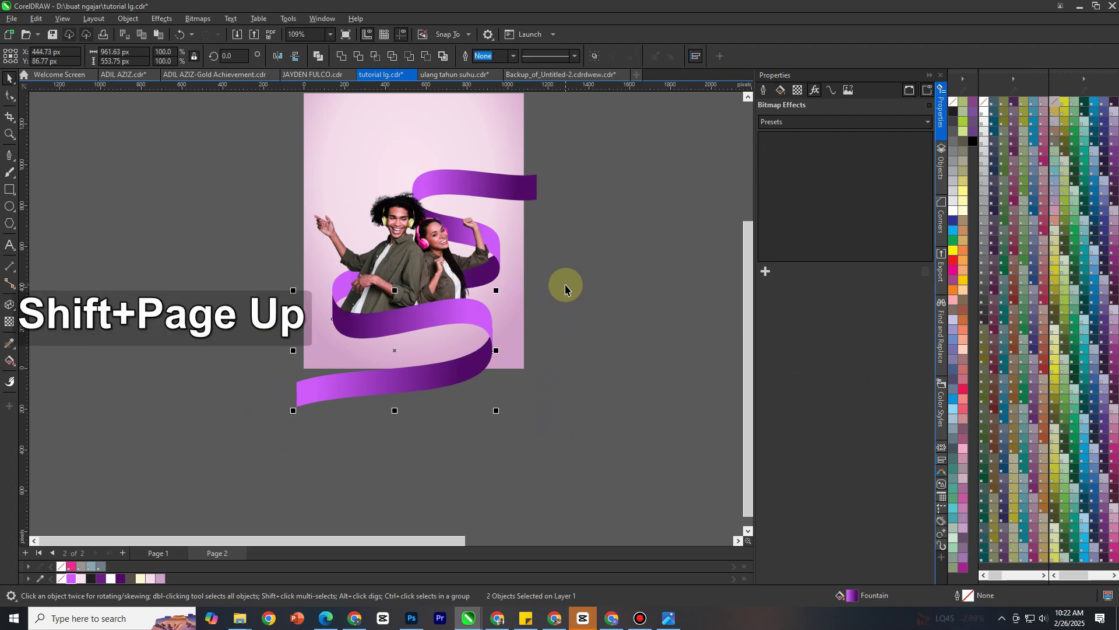
pyautogui.click(598, 271)
pyautogui.scroll(-2, 598, 268)
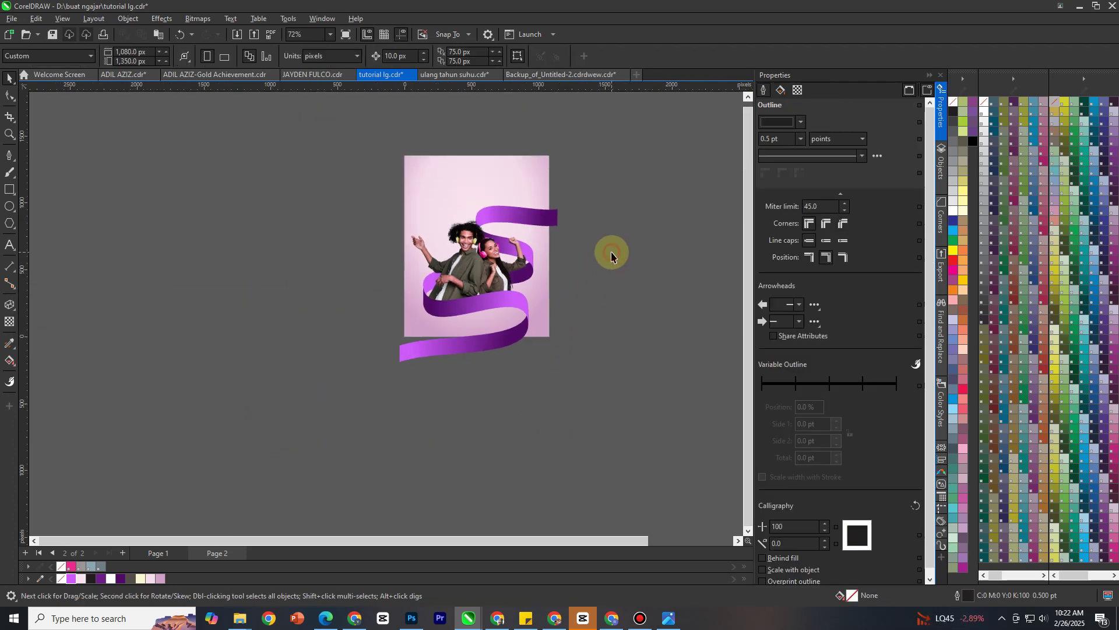
# Step: Group all the ribbon pieces and both couple photo copies in their existing position on the page
pyautogui.moveTo(618, 186); pyautogui.dragTo(333, 414)
pyautogui.moveTo(455, 267); pyautogui.dragTo(574, 287)
pyautogui.hotkey('ctrl', 'z')
pyautogui.rightClick(485, 255)
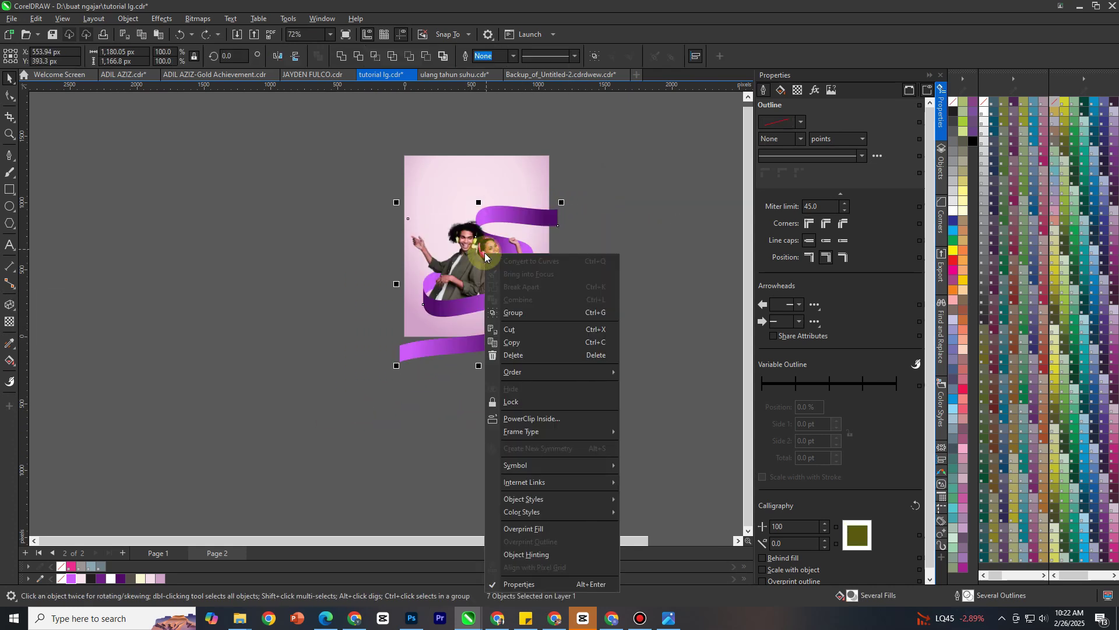
pyautogui.click(513, 313)
pyautogui.press('Escape')
pyautogui.scroll(2, 494, 250)
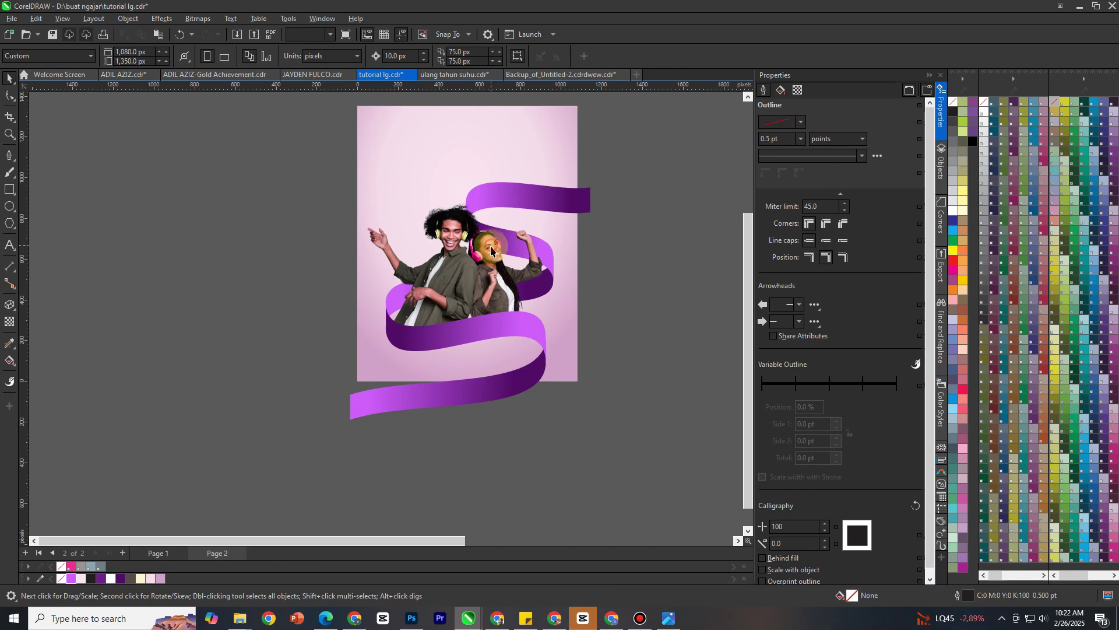
pyautogui.click(491, 250)
pyautogui.scroll(-2, 489, 249)
pyautogui.click(58, 244)
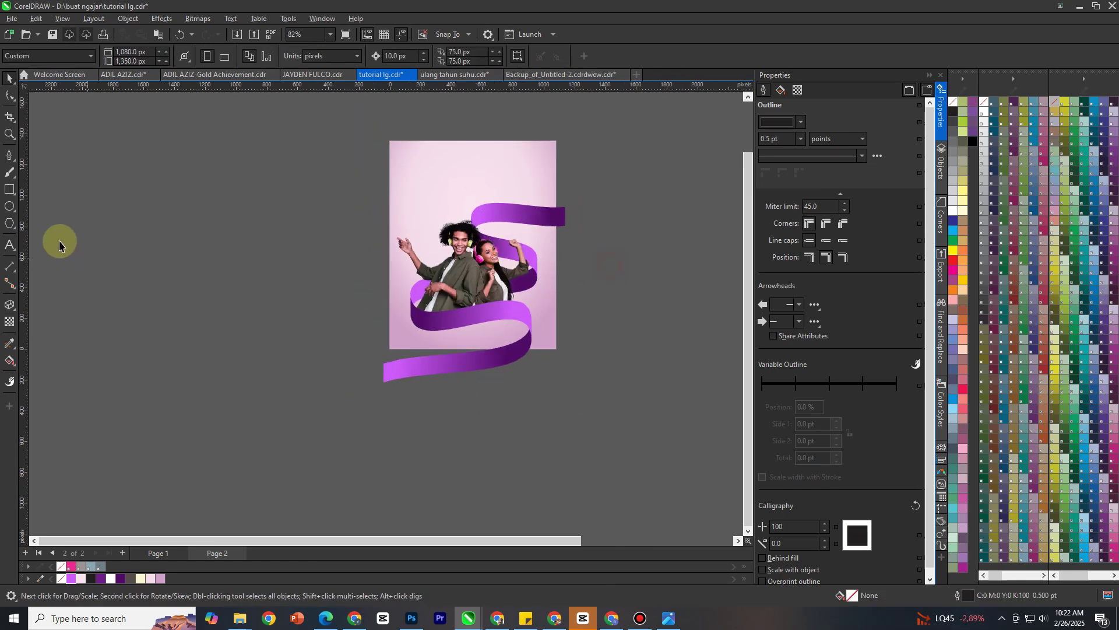
# Step: Draw a white rectangle without outline along the page's bottom edge, 1,080 px wide and about 140 px high
pyautogui.click(10, 190)
pyautogui.scroll(2, 394, 340)
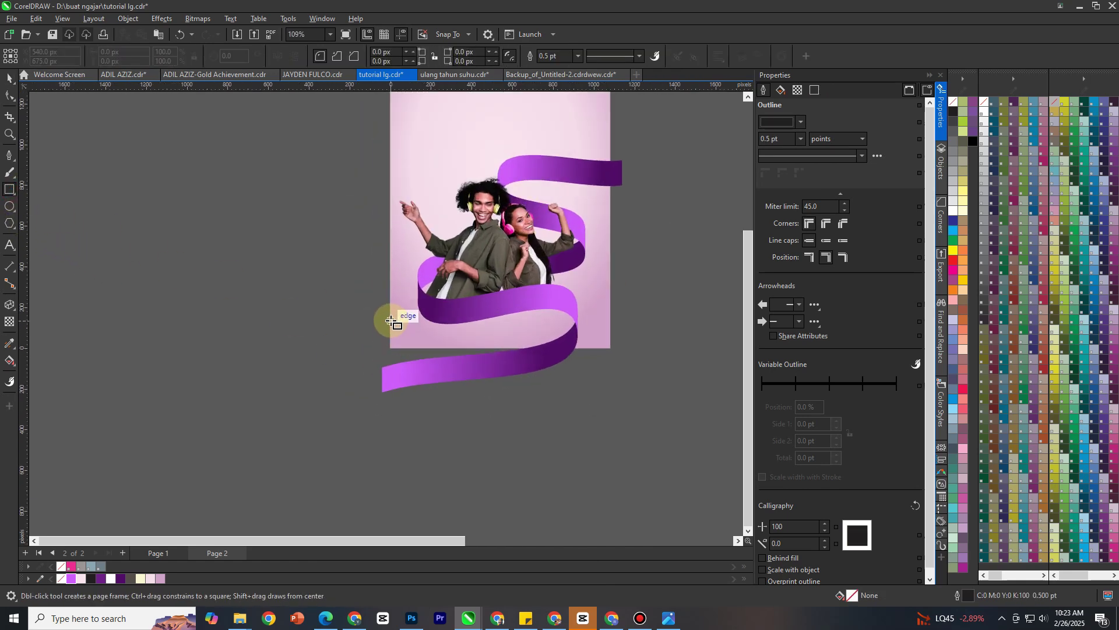
pyautogui.moveTo(390, 320); pyautogui.dragTo(613, 350)
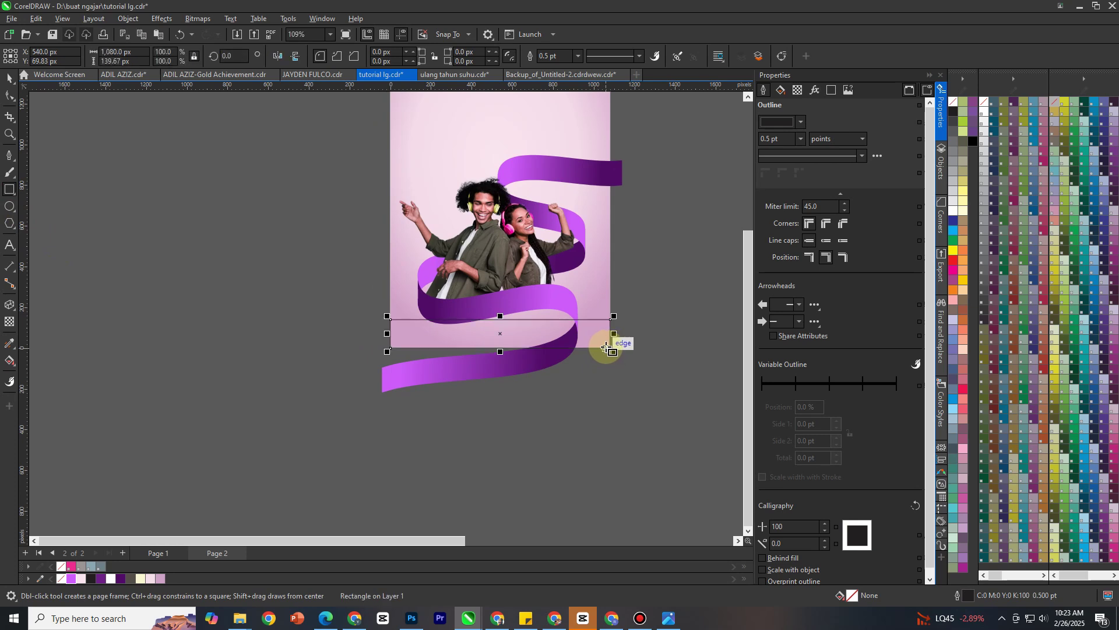
pyautogui.click(954, 211)
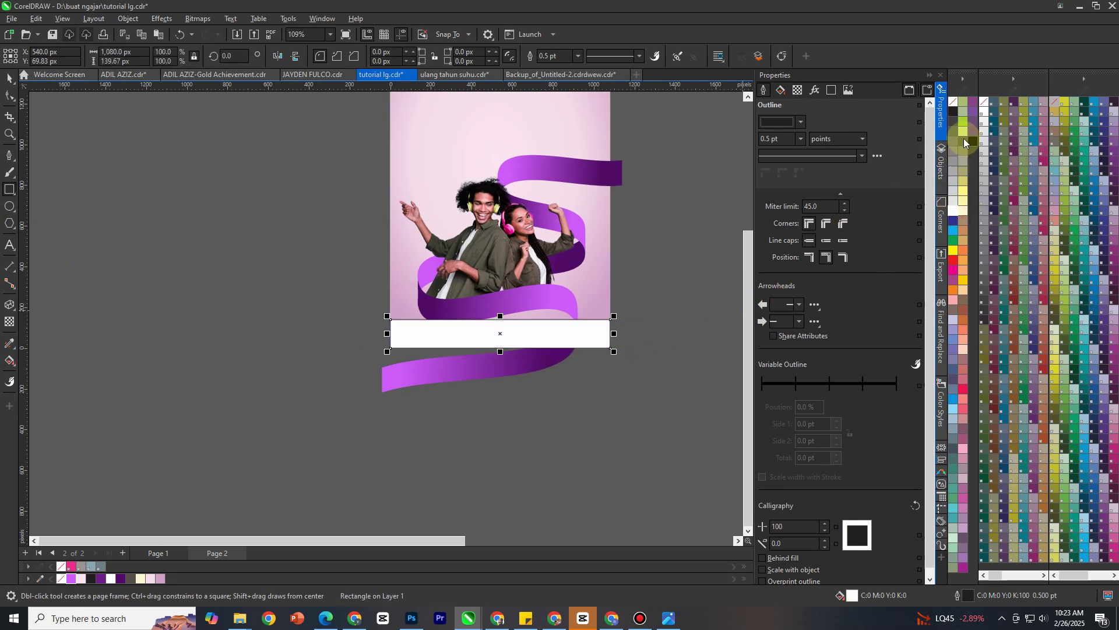
pyautogui.rightClick(954, 102)
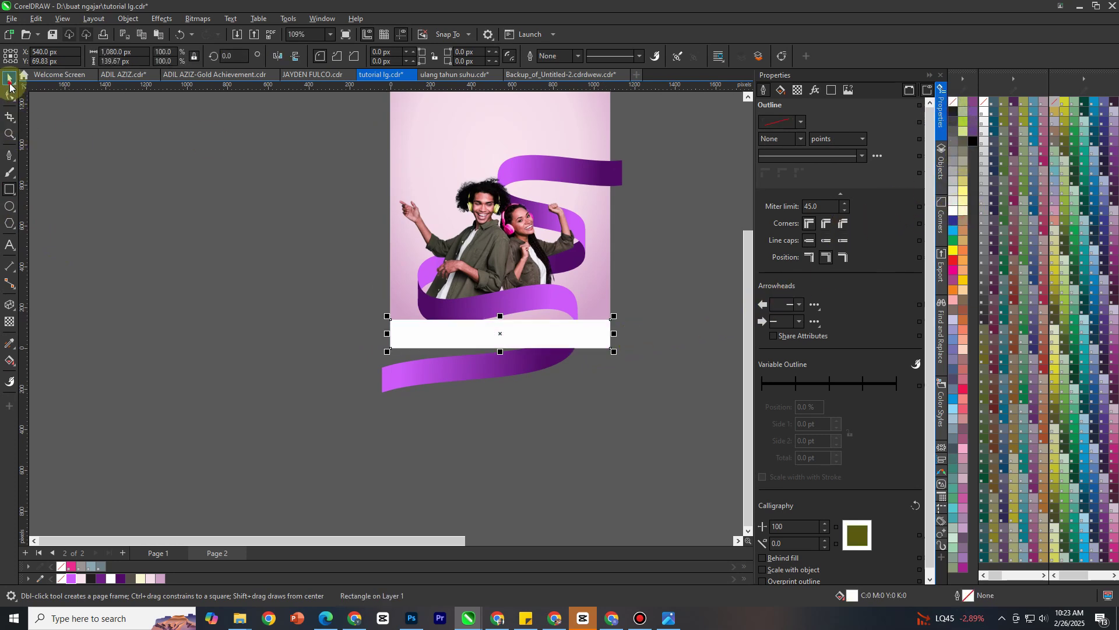
pyautogui.click(10, 84)
pyautogui.click(263, 292)
pyautogui.scroll(-3, 263, 292)
pyautogui.scroll(4, 464, 282)
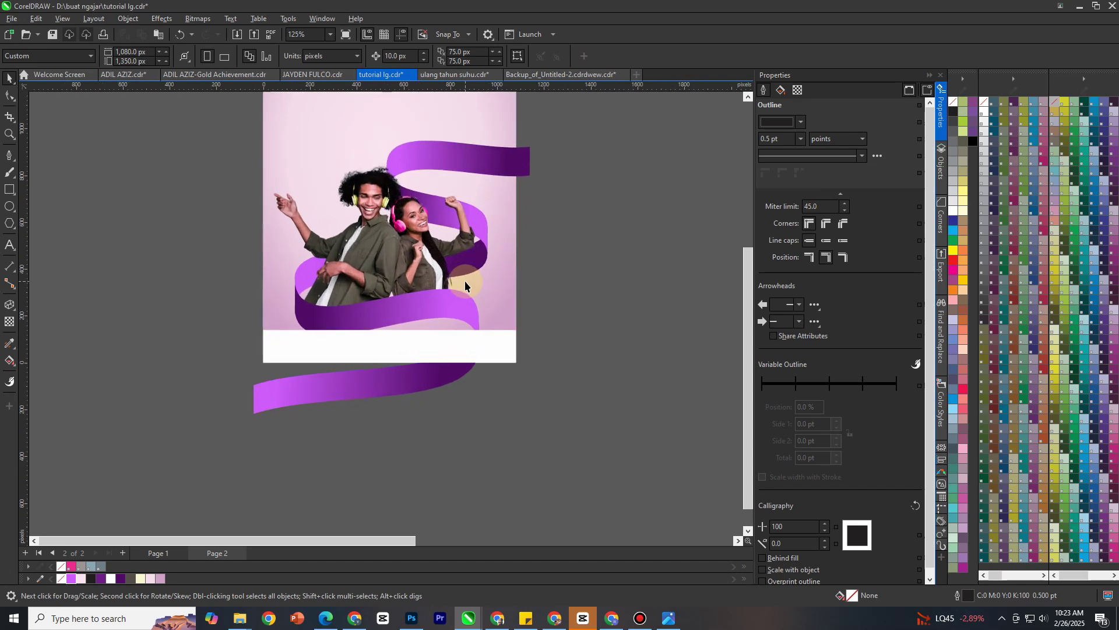
# Step: Draw a circle about 207 px wide beside the ribbon's lower right bend, with pale pink fill #F5DEEA and no outline
pyautogui.scroll(2, 468, 282)
pyautogui.click(9, 206)
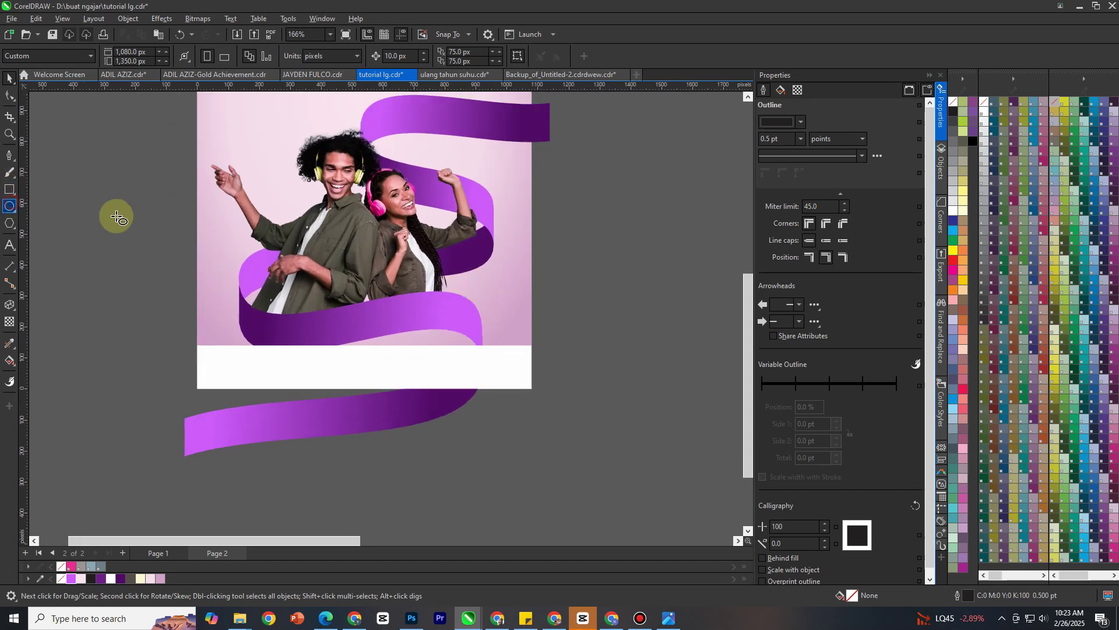
pyautogui.scroll(3, 479, 275)
pyautogui.moveTo(438, 259); pyautogui.dragTo(536, 348)
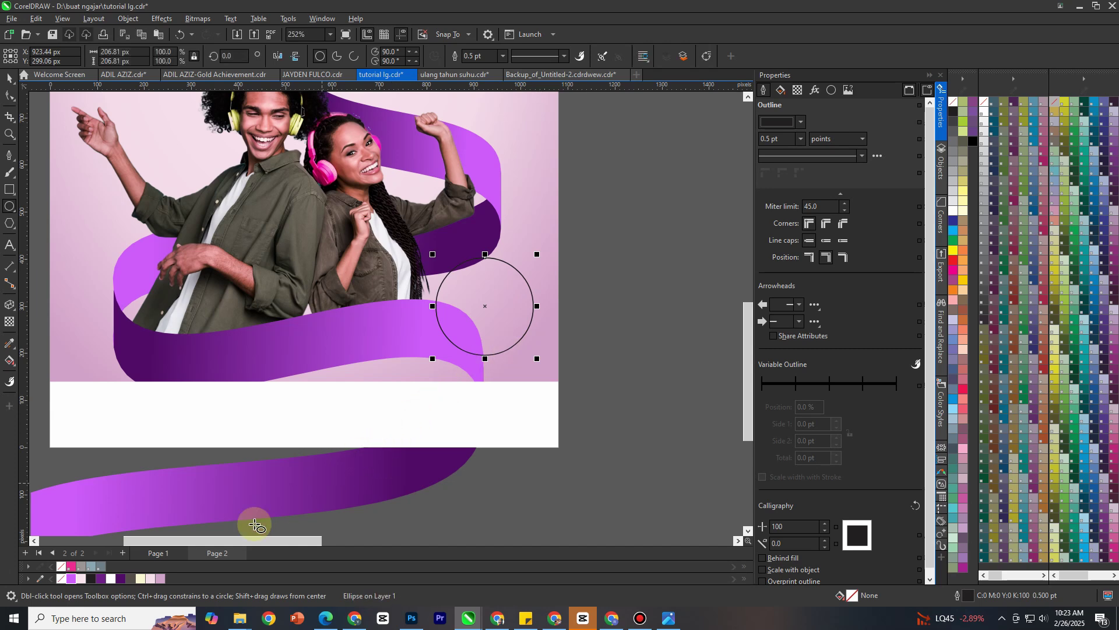
pyautogui.click(150, 579)
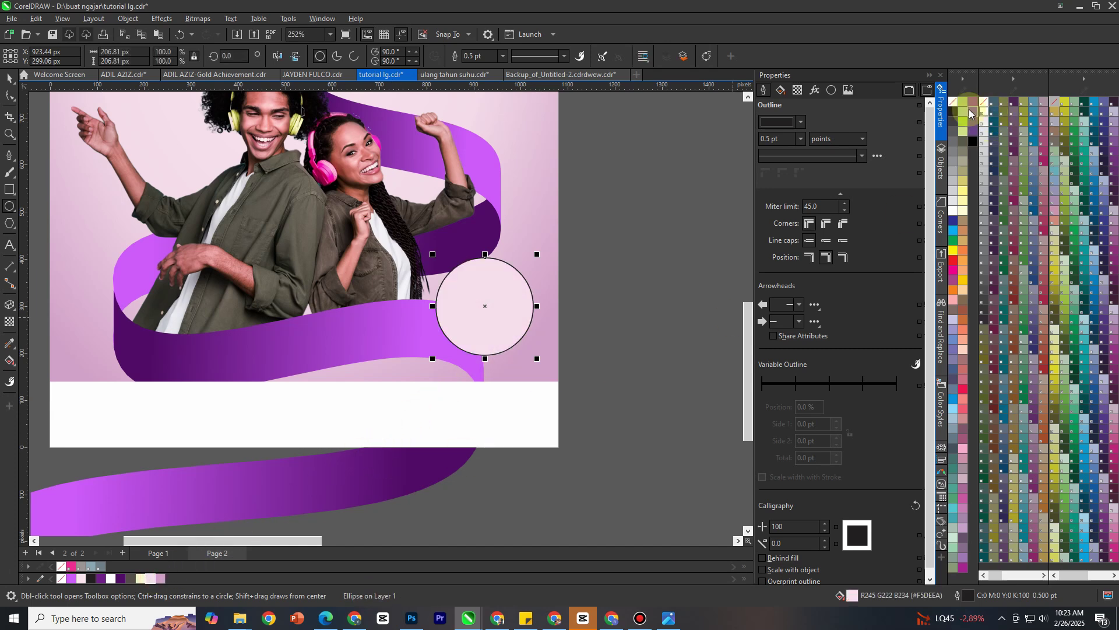
pyautogui.rightClick(954, 103)
pyautogui.scroll(-5, 550, 288)
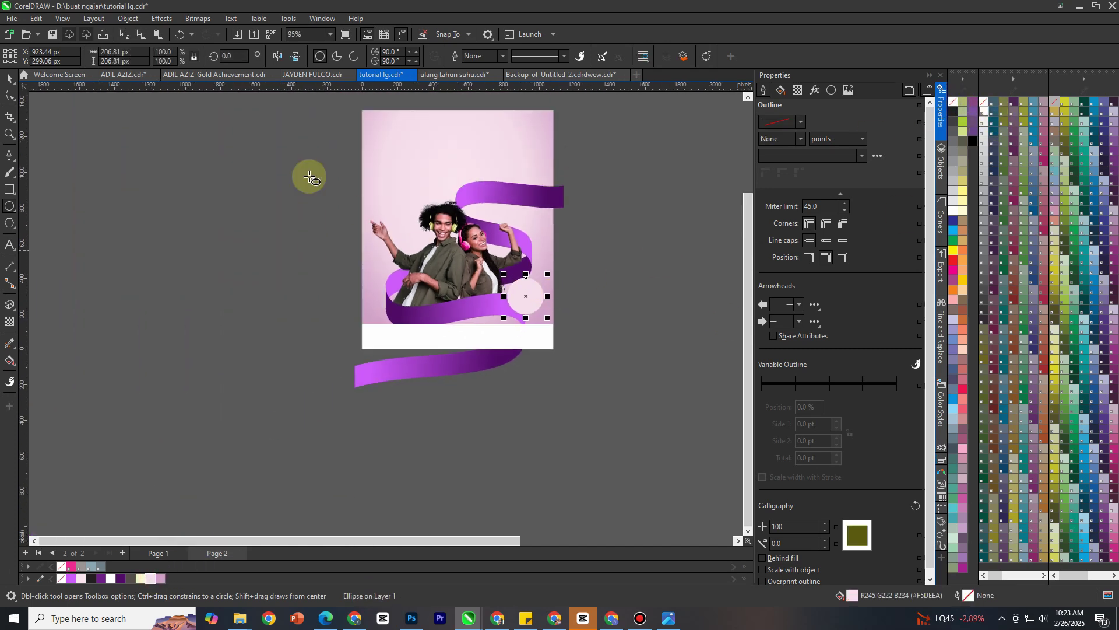
pyautogui.click(10, 79)
pyautogui.click(167, 182)
# Step: Place the prepared logo, headline texts, 30% discount badge and contact details on the poster and bring them to the front
pyautogui.scroll(-3, 318, 274)
pyautogui.moveTo(525, 165); pyautogui.dragTo(373, 227)
pyautogui.scroll(4, 359, 230)
pyautogui.click(589, 233)
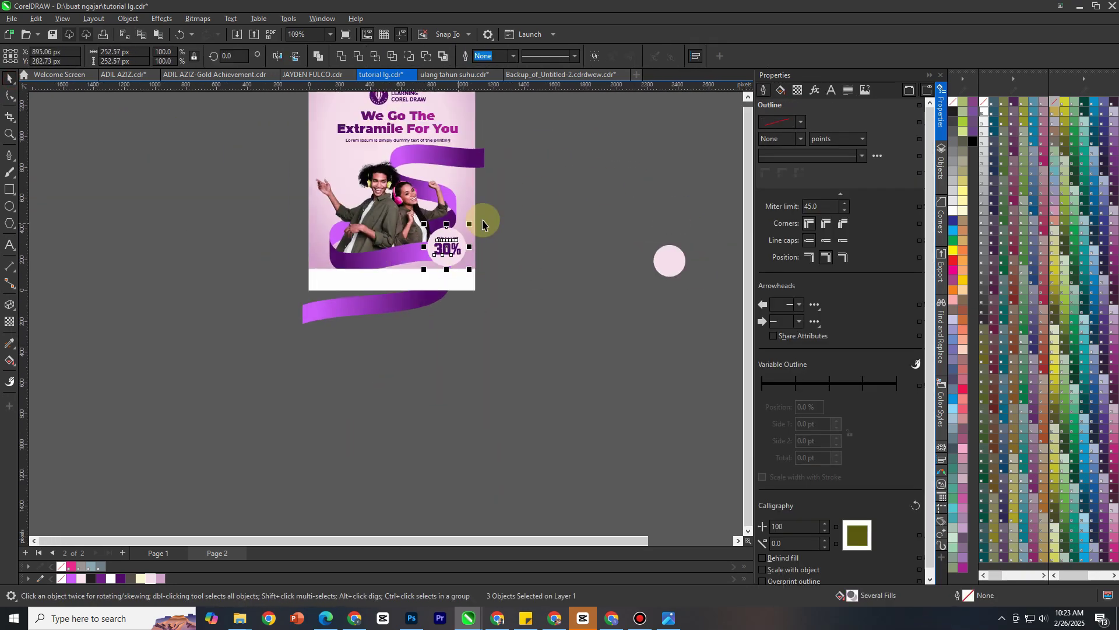
pyautogui.scroll(3, 483, 219)
pyautogui.hotkey('shift', 'pageup')
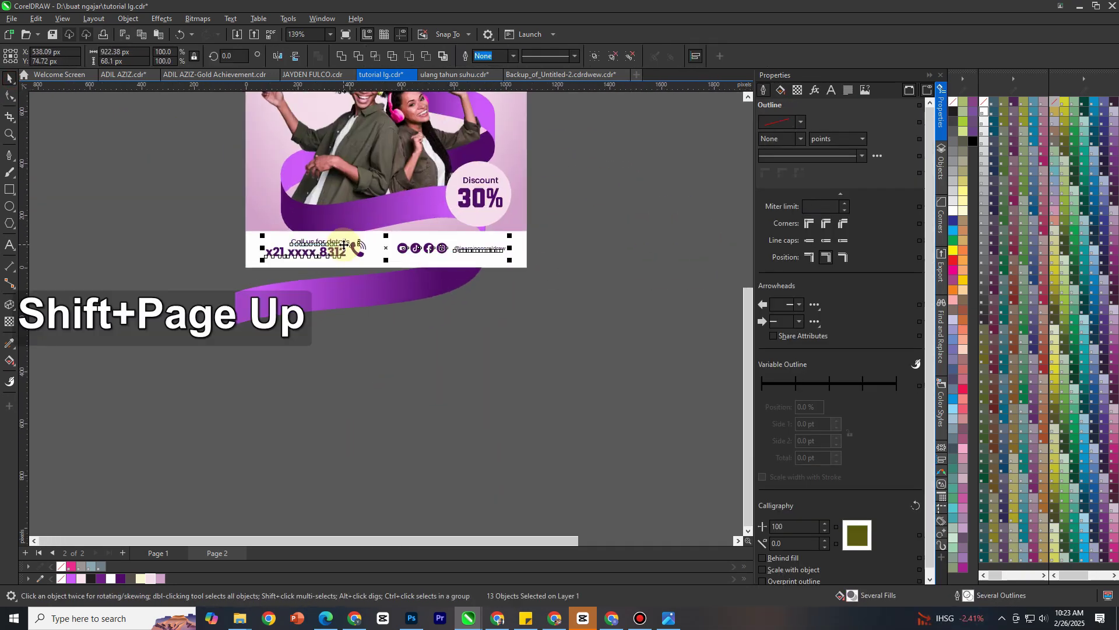
pyautogui.scroll(-2, 453, 182)
pyautogui.scroll(2, 453, 182)
pyautogui.scroll(-2, 507, 209)
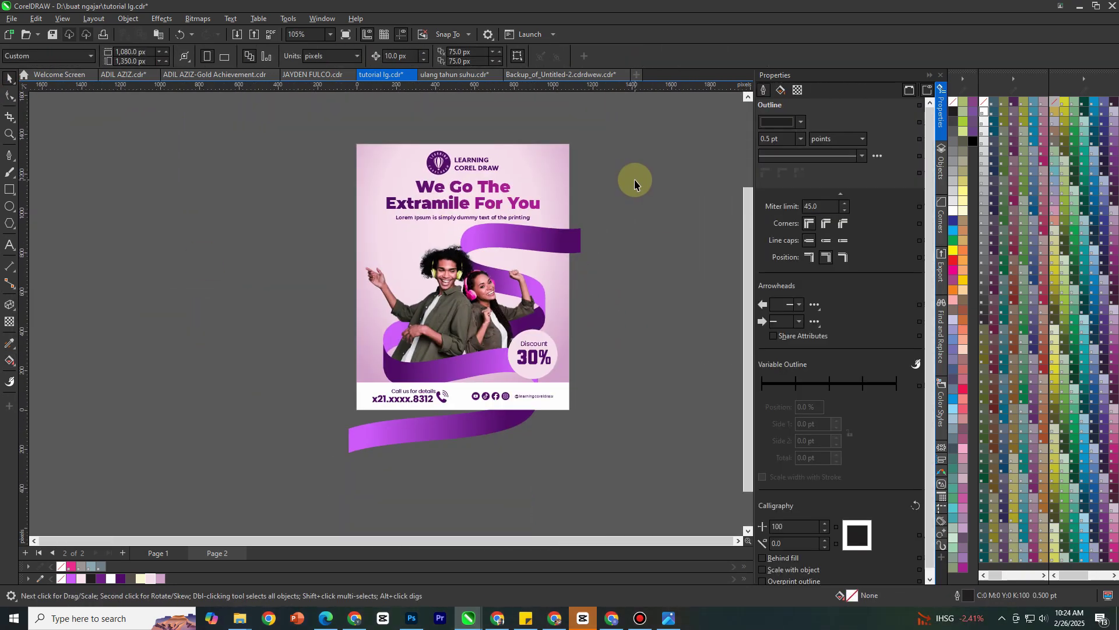
# Step: PowerClip every object except the pink background into the background rectangle and preview the whole poster full screen
pyautogui.hotkey('ctrl', 'a')
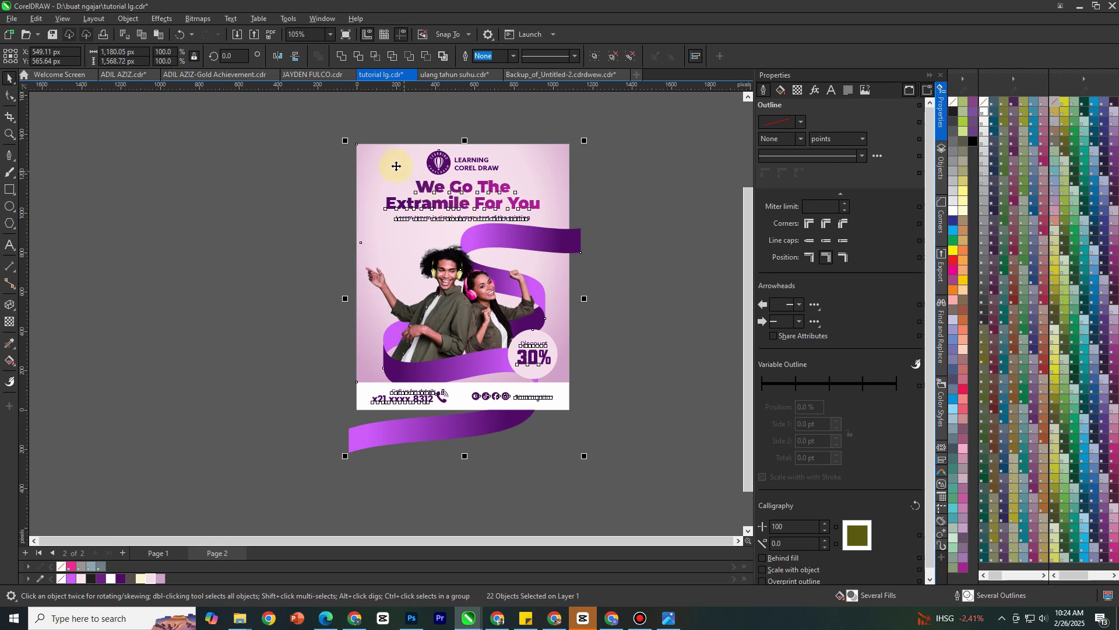
pyautogui.keyDown('shift'); pyautogui.click(367, 150); pyautogui.keyUp('shift')
pyautogui.rightClick(437, 168)
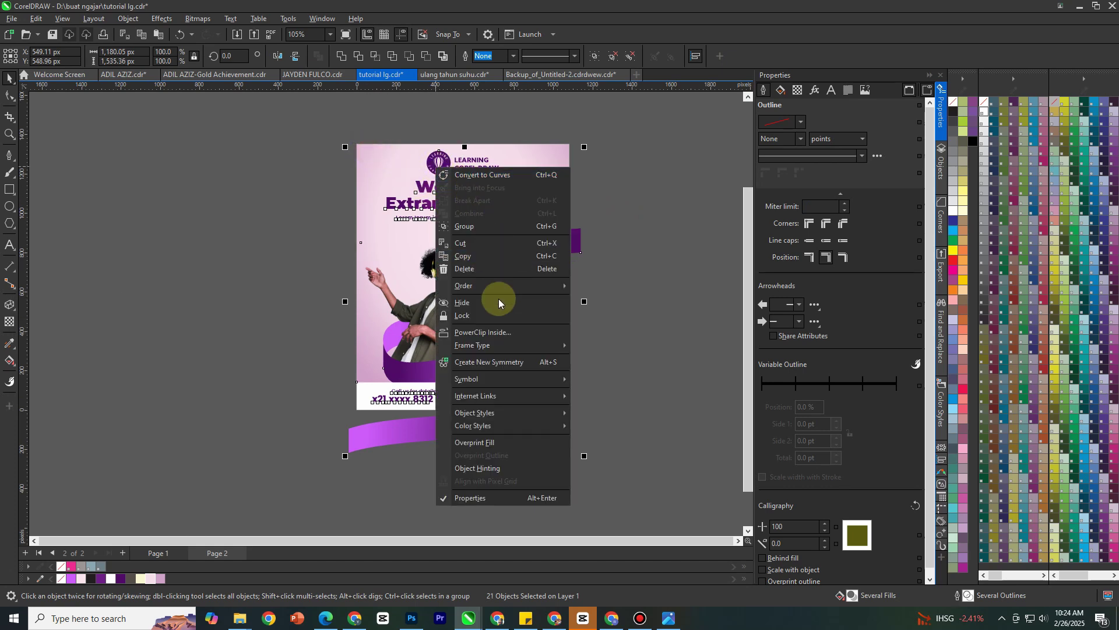
pyautogui.click(500, 334)
pyautogui.click(373, 153)
pyautogui.click(280, 197)
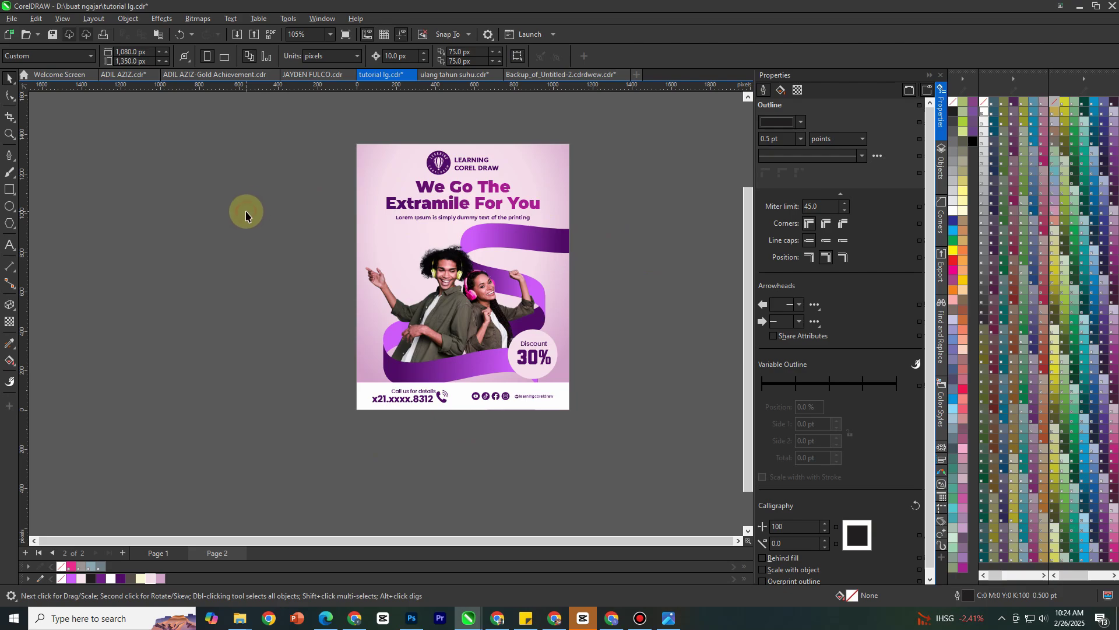
pyautogui.press('F4')
pyautogui.press('F9')
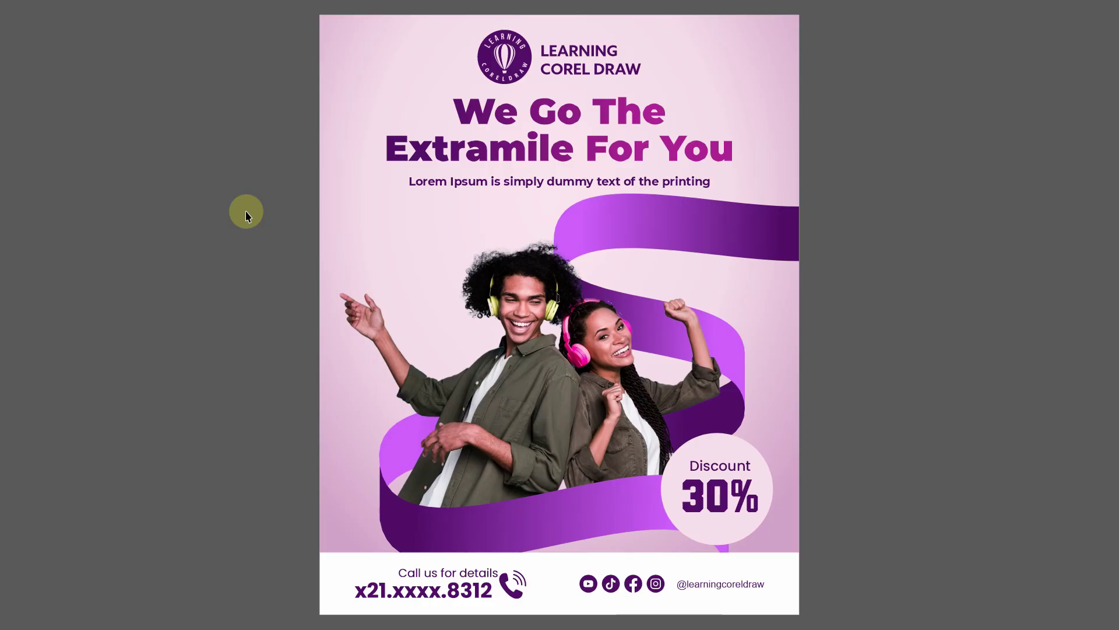